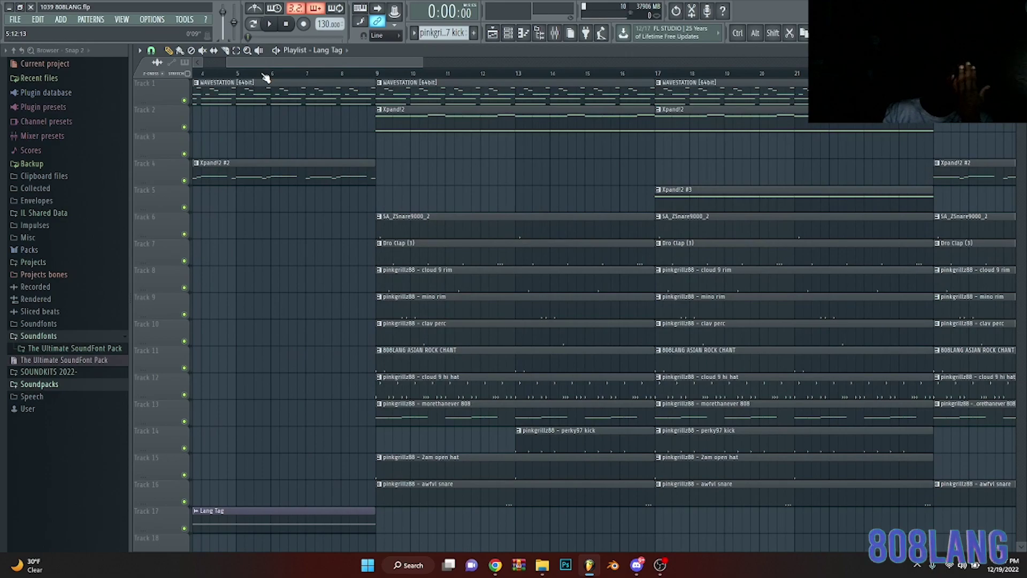
{"action": "scroll", "coordinate": [255, 80], "scroll_direction": "down", "scroll_amount": 3}
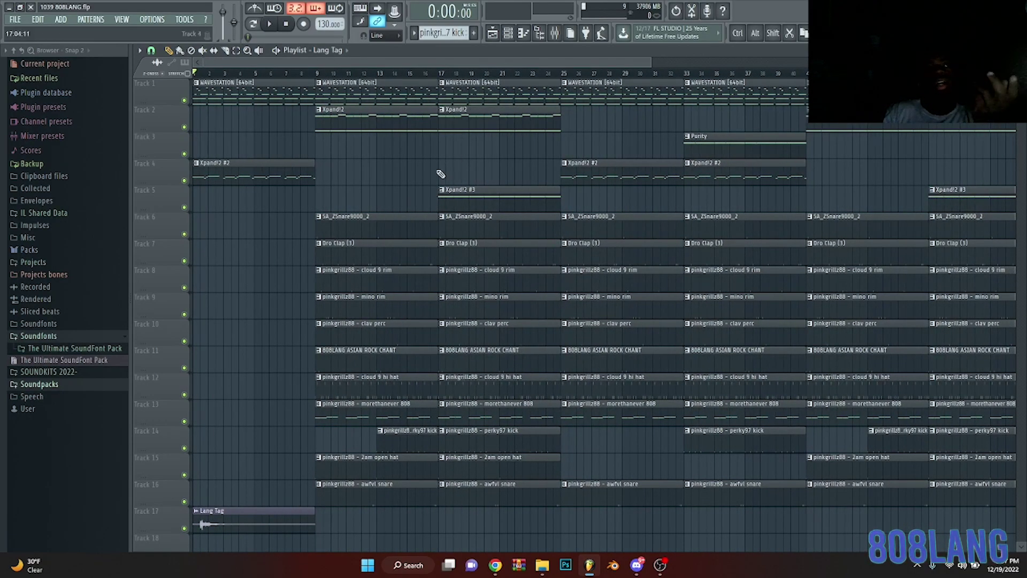
{"action": "left_click", "coordinate": [509, 33]}
{"action": "right_click", "coordinate": [226, 78]}
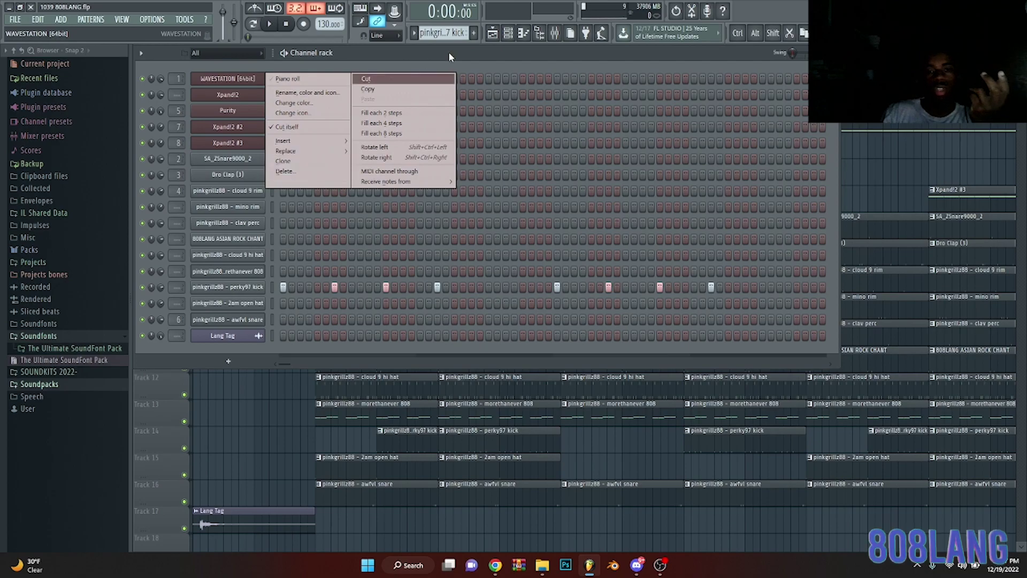
{"action": "left_click", "coordinate": [104, 162]}
{"action": "left_click", "coordinate": [493, 33]}
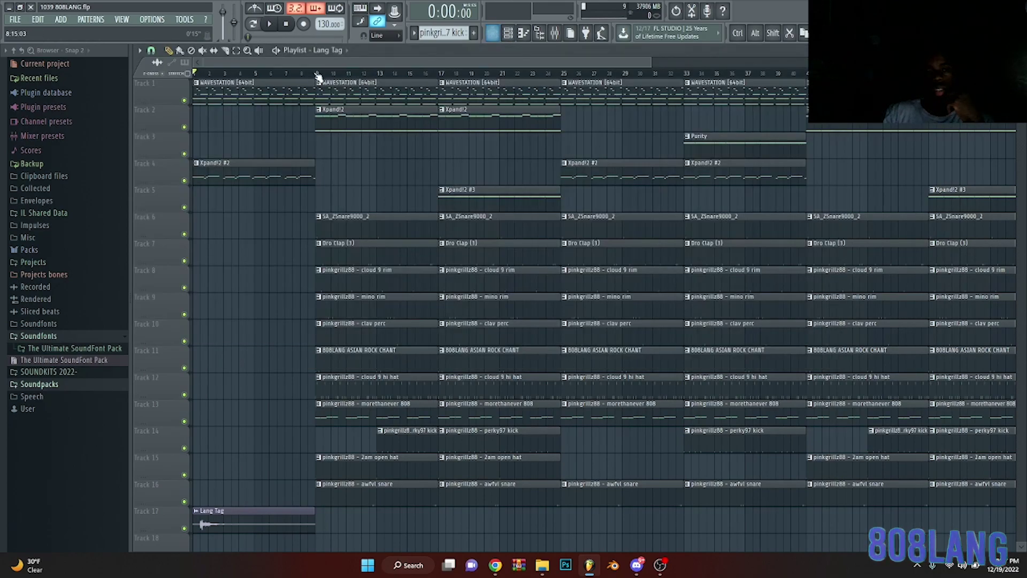
Switch playback to pattern mode and open the WAVESTATION pattern's notes in the piano roll.
{"action": "left_click", "coordinate": [255, 23]}
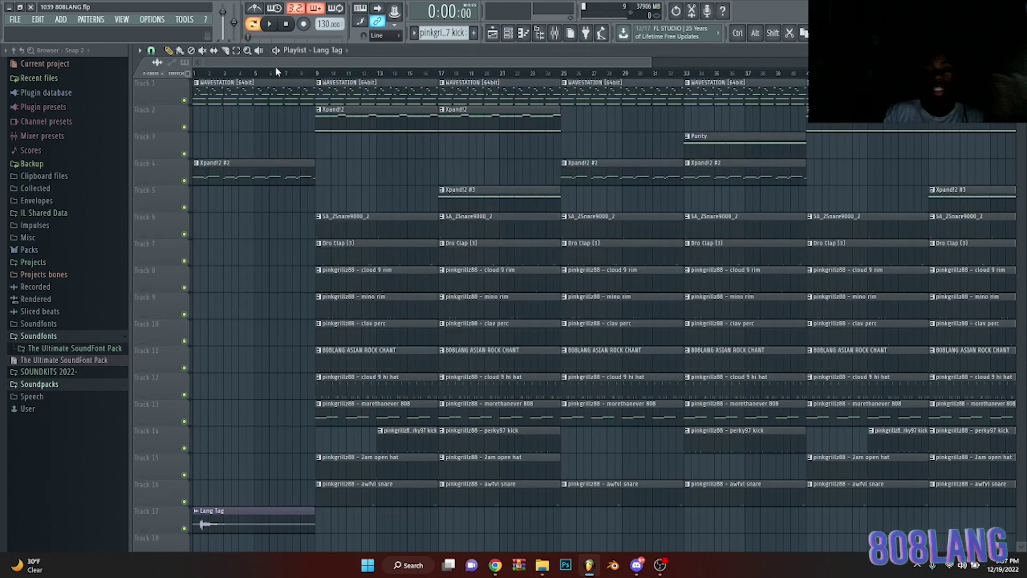
{"action": "left_click", "coordinate": [308, 81]}
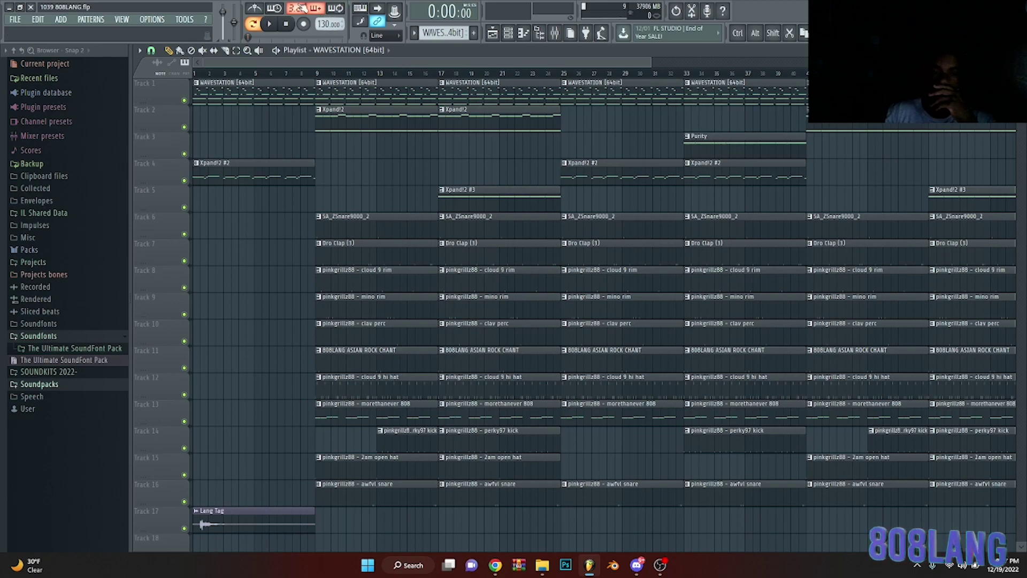
{"action": "left_click", "coordinate": [510, 38]}
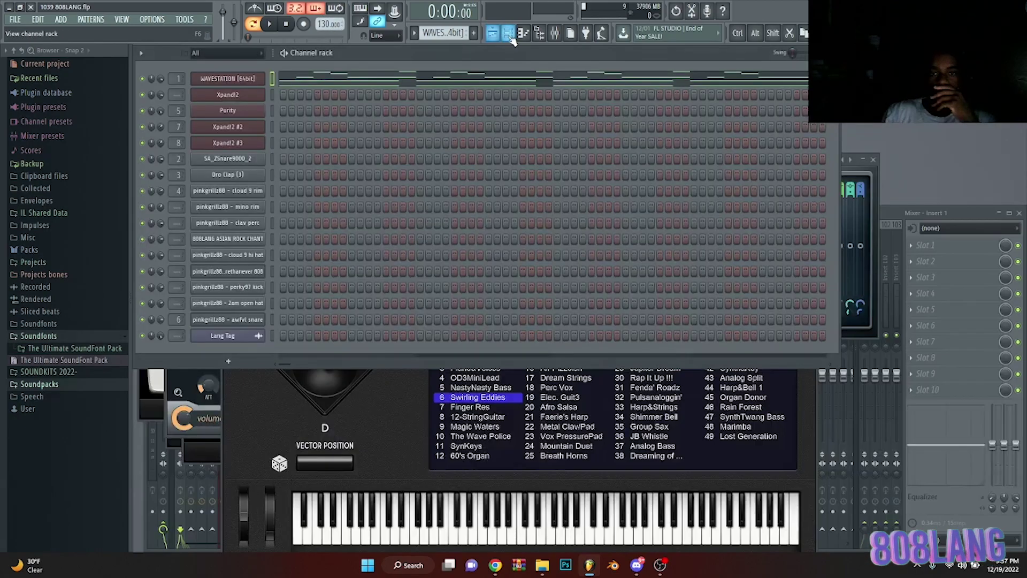
{"action": "left_click", "coordinate": [506, 34]}
{"action": "left_click", "coordinate": [506, 34]}
{"action": "left_click", "coordinate": [329, 77]}
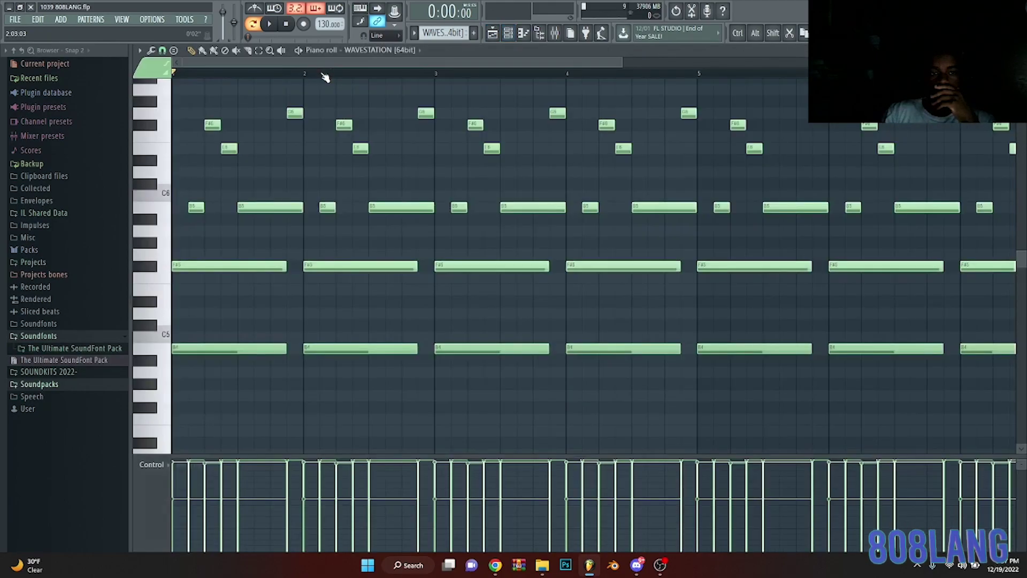
Open the WAVESTATION channel's instrument to view its selected Swirling Eddies patch, and return to the piano roll.
{"action": "key", "text": "F6"}
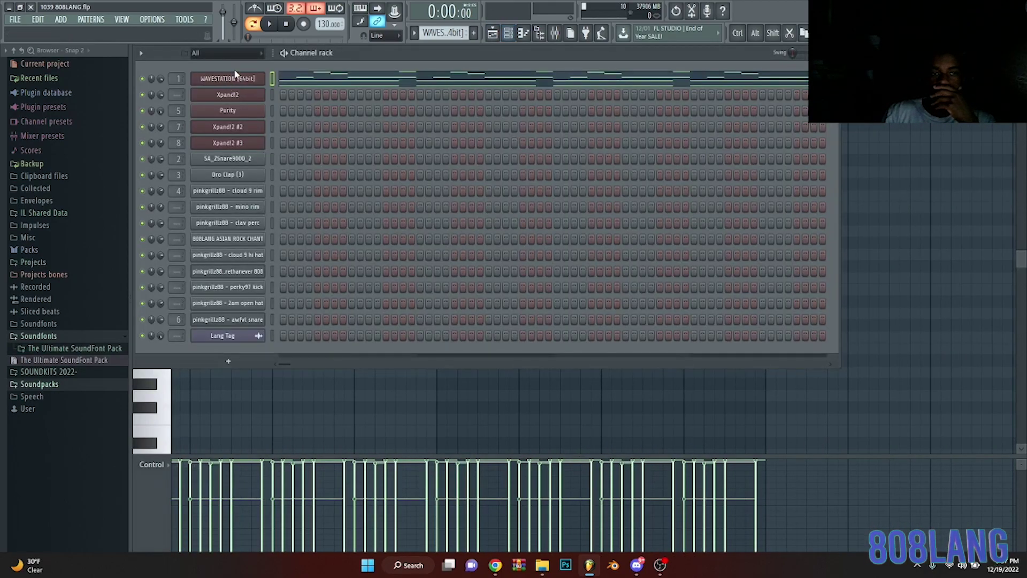
{"action": "left_click", "coordinate": [245, 80]}
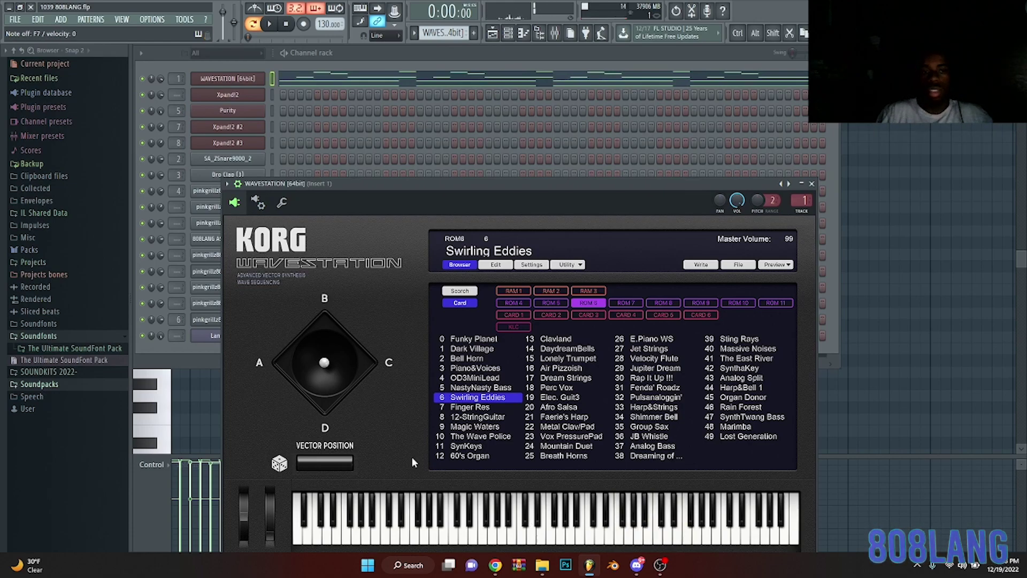
{"action": "left_click", "coordinate": [504, 83]}
Bring the full WAVESTATION melody into view in the piano roll and play it back, stopping partway through.
{"action": "scroll", "coordinate": [460, 87], "scroll_direction": "down", "scroll_amount": 2}
{"action": "scroll", "coordinate": [268, 206], "scroll_direction": "up", "scroll_amount": 3}
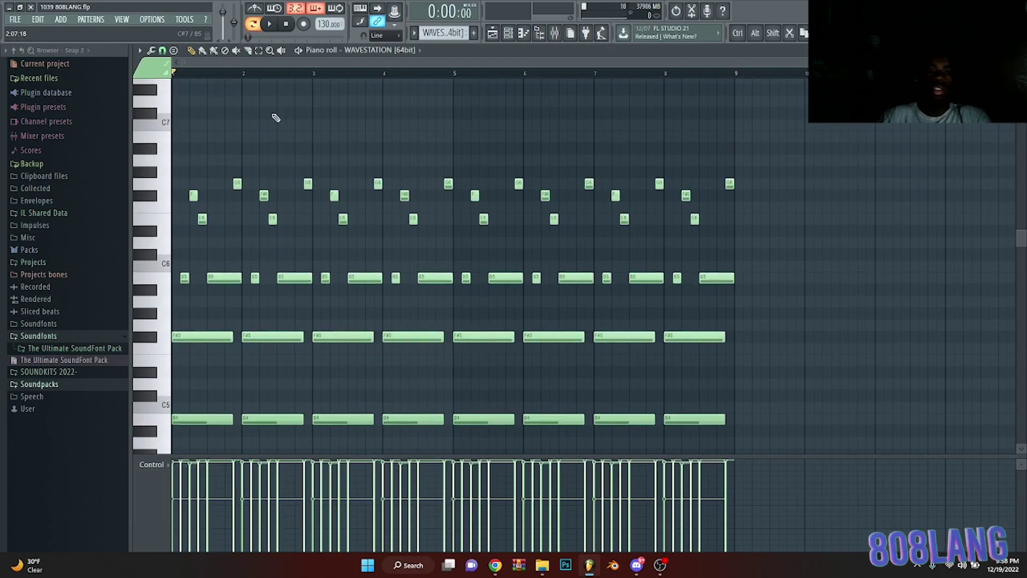
{"action": "scroll", "coordinate": [276, 118], "scroll_direction": "down", "scroll_amount": 5}
{"action": "scroll", "coordinate": [276, 117], "scroll_direction": "up", "scroll_amount": 3}
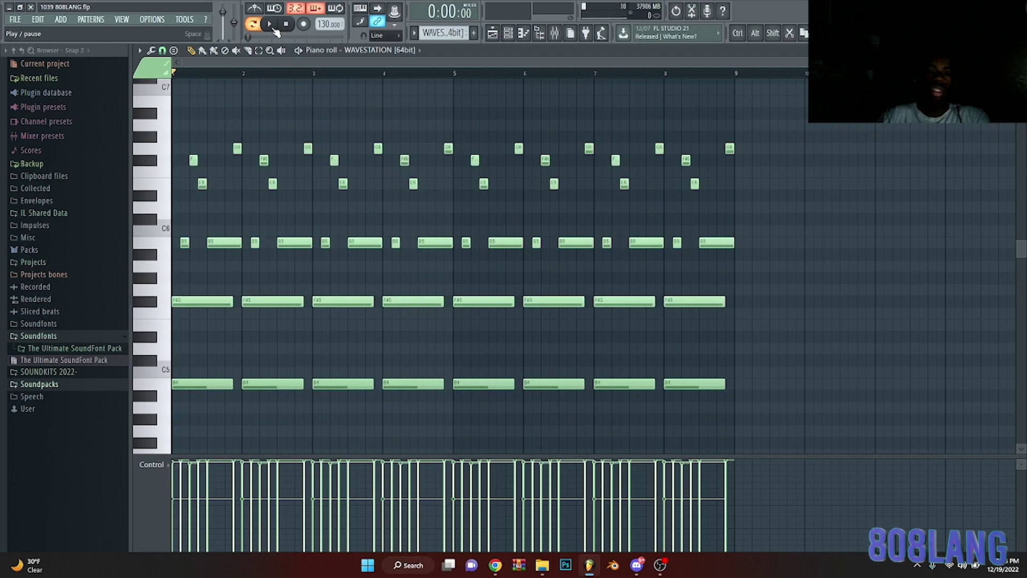
{"action": "left_click", "coordinate": [273, 29]}
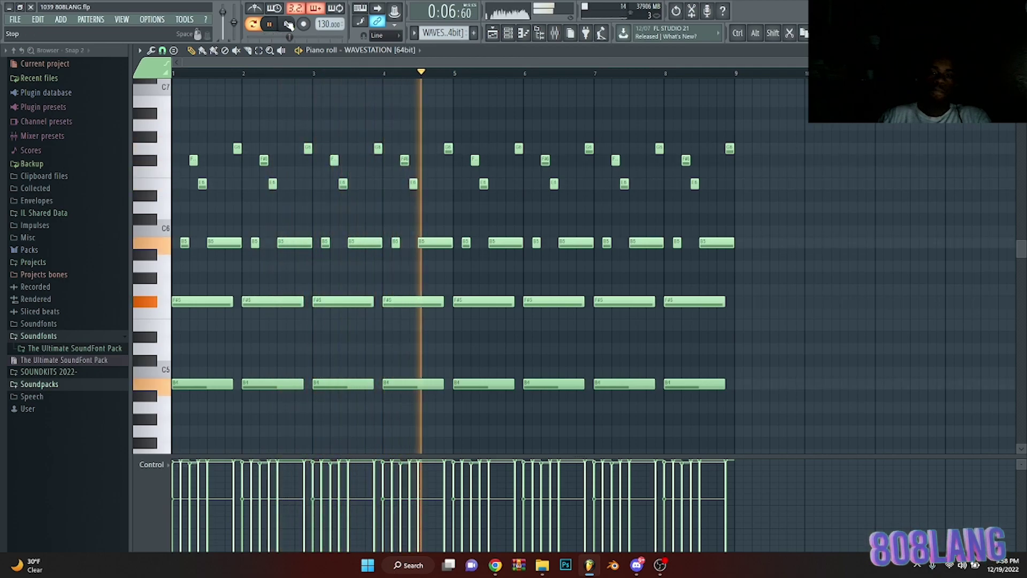
{"action": "left_click", "coordinate": [287, 24]}
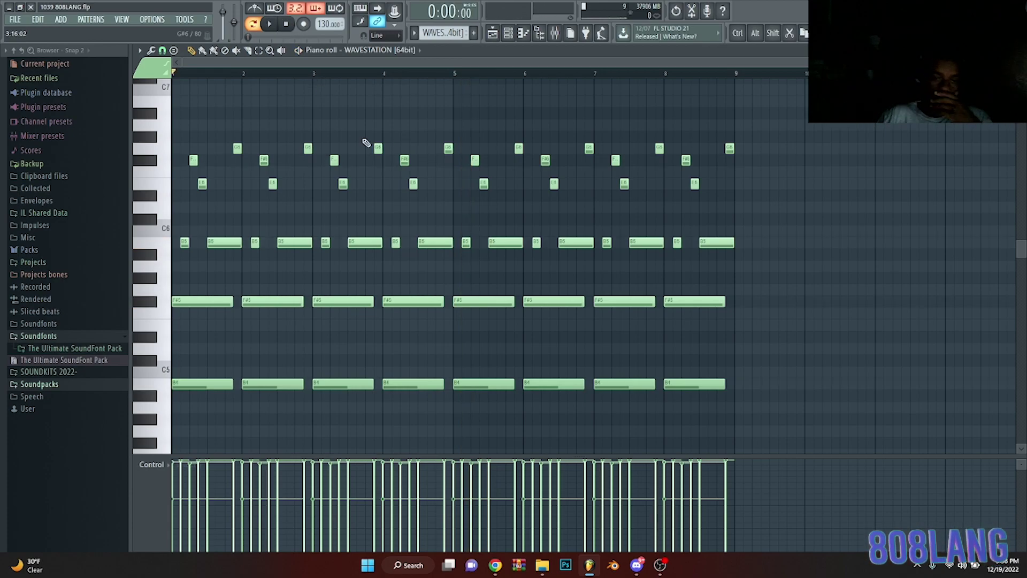
Examine the WAVESTATION melody's note layout and audition the piano key beside the F#5 notes.
{"action": "scroll", "coordinate": [206, 66], "scroll_direction": "up", "scroll_amount": 4}
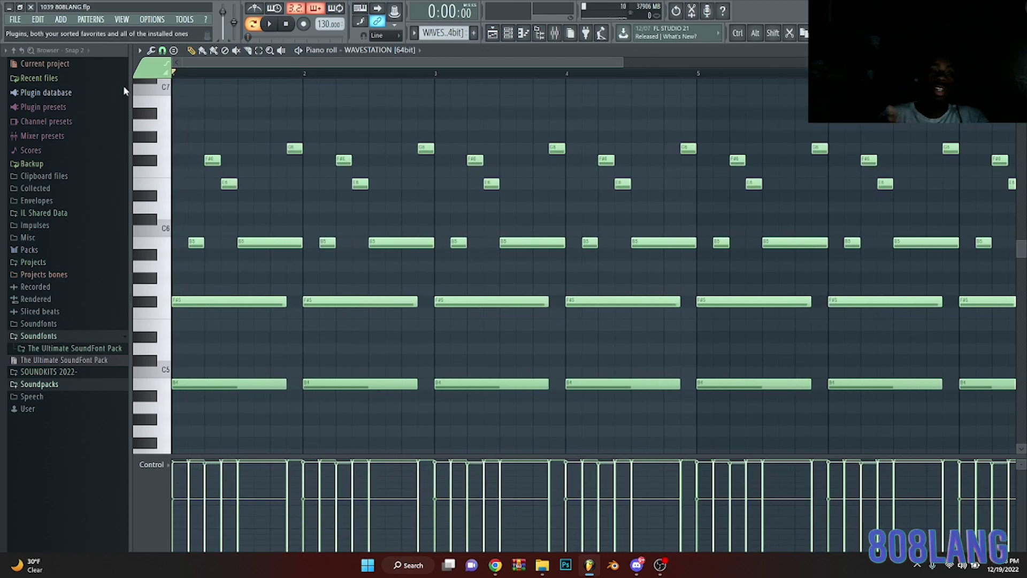
{"action": "scroll", "coordinate": [385, 75], "scroll_direction": "down", "scroll_amount": 3}
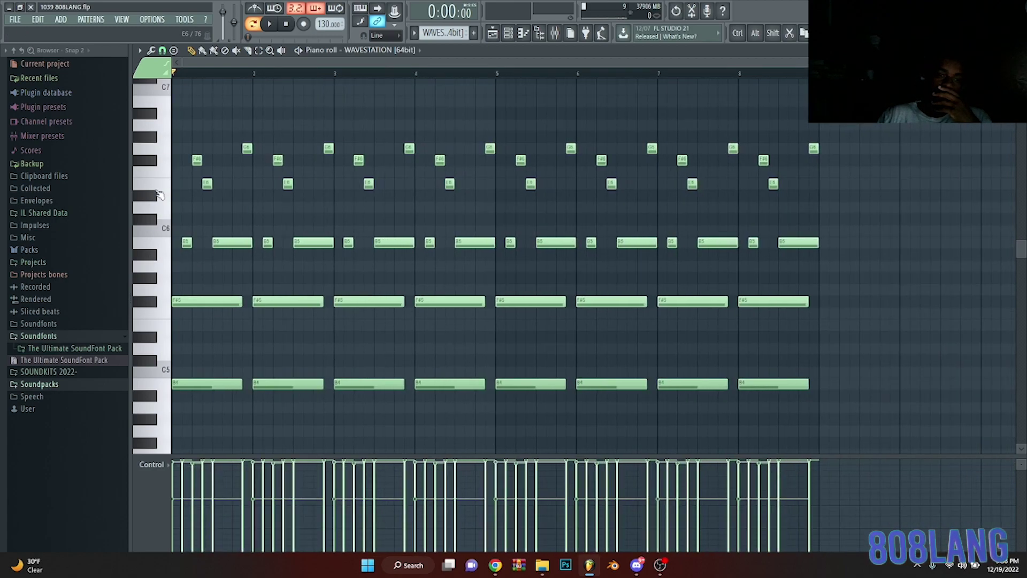
{"action": "left_click", "coordinate": [167, 305]}
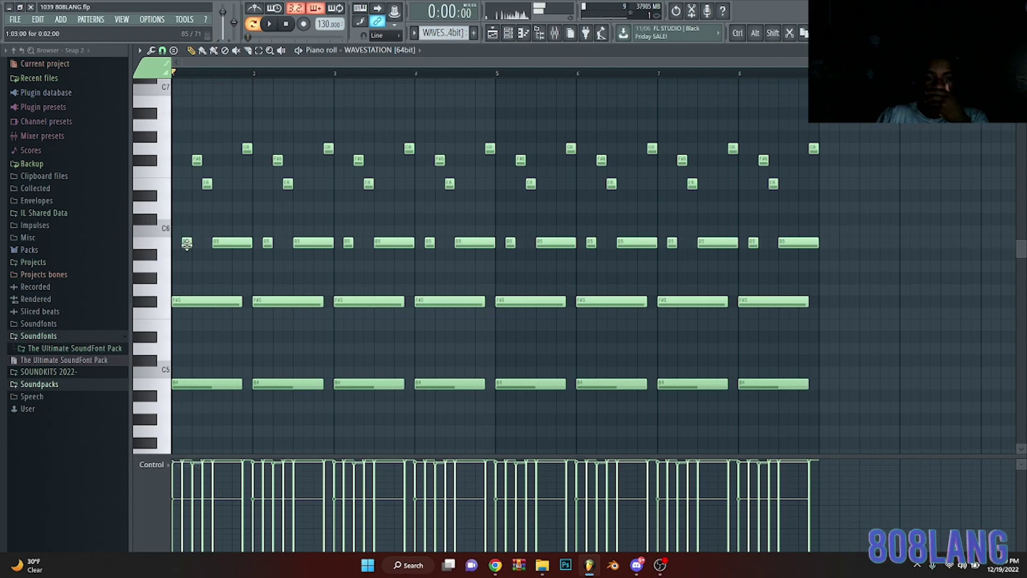
{"action": "key", "text": "ctrl+z"}
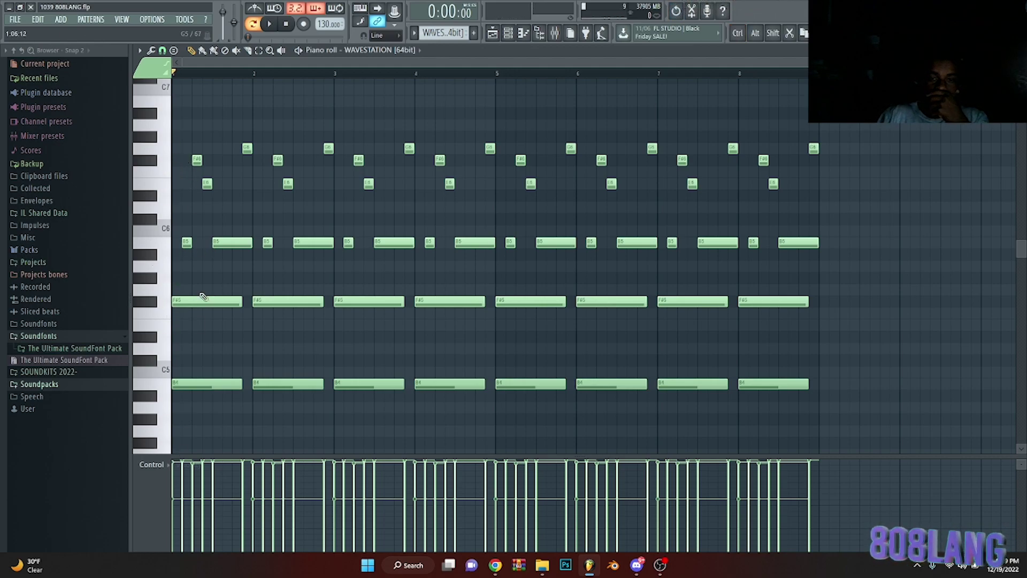
Replay the WAVESTATION pattern while examining its high notes, and stop playback.
{"action": "left_click", "coordinate": [262, 26]}
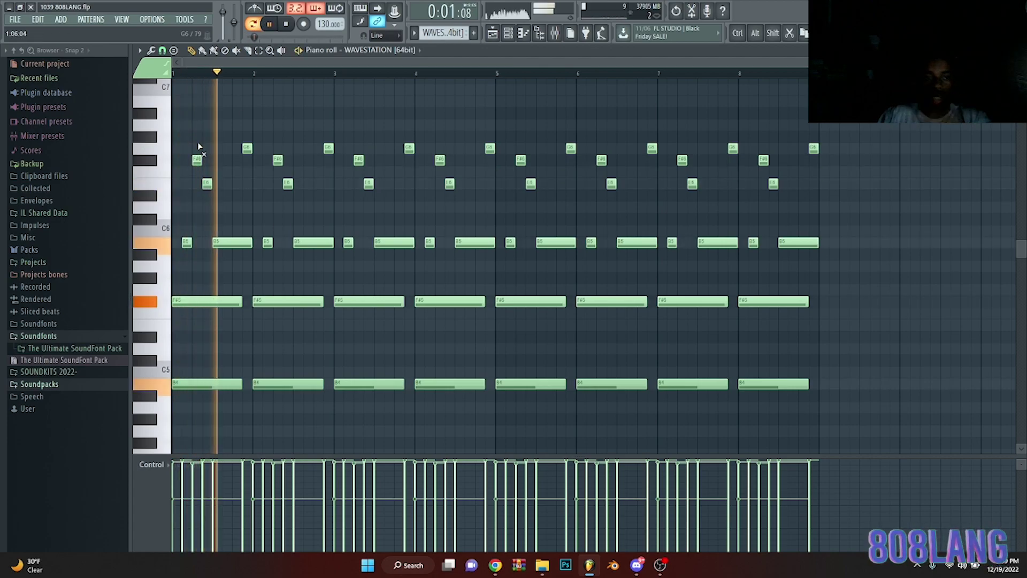
{"action": "mouse_move", "coordinate": [246, 147]}
{"action": "left_mouse_down"}
{"action": "mouse_move", "coordinate": [292, 180]}
{"action": "mouse_move", "coordinate": [335, 149]}
{"action": "mouse_move", "coordinate": [369, 178]}
{"action": "mouse_move", "coordinate": [410, 151]}
{"action": "mouse_move", "coordinate": [450, 181]}
{"action": "mouse_move", "coordinate": [503, 140]}
{"action": "mouse_move", "coordinate": [536, 202]}
{"action": "mouse_move", "coordinate": [567, 152]}
{"action": "mouse_move", "coordinate": [619, 195]}
{"action": "mouse_move", "coordinate": [667, 130]}
{"action": "mouse_move", "coordinate": [685, 183]}
{"action": "mouse_move", "coordinate": [701, 157]}
{"action": "mouse_move", "coordinate": [683, 170]}
{"action": "mouse_move", "coordinate": [799, 169]}
{"action": "left_mouse_up"}
{"action": "key", "text": "ctrl+z"}
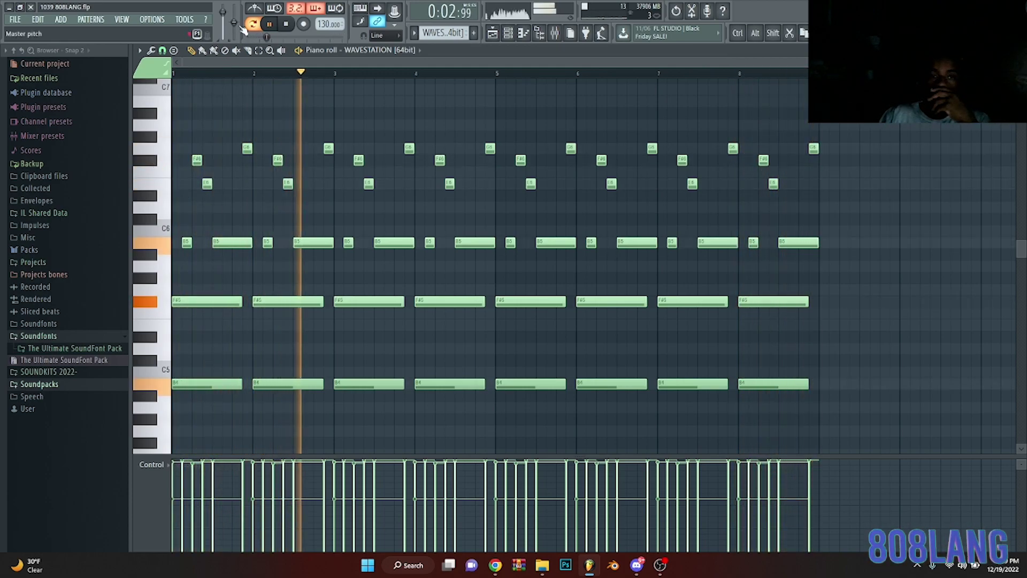
{"action": "key", "text": "space"}
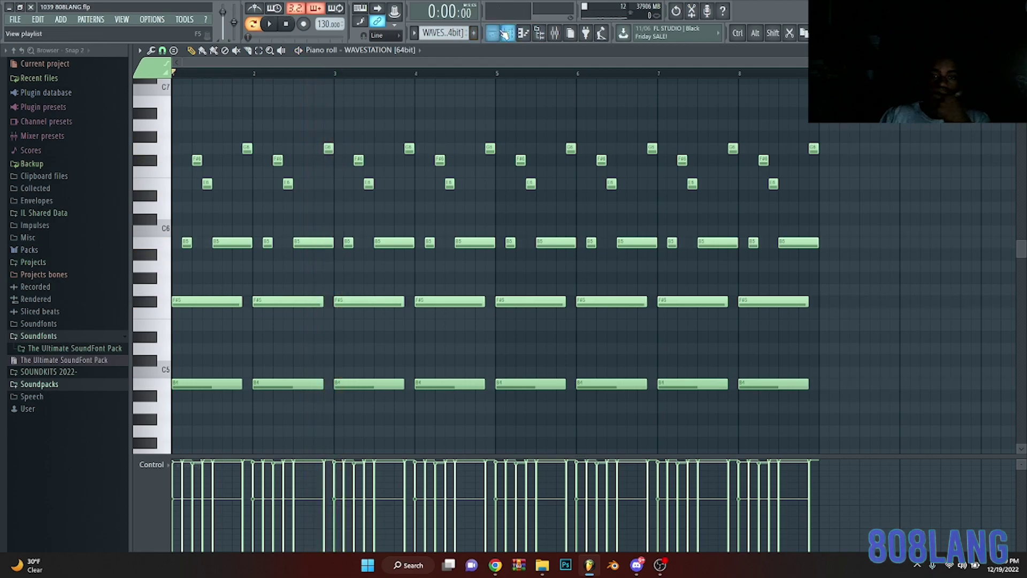
Open the Xpand!2 pattern from the playlist in the piano roll and play it.
{"action": "left_click", "coordinate": [492, 32]}
{"action": "double_click", "coordinate": [335, 123]}
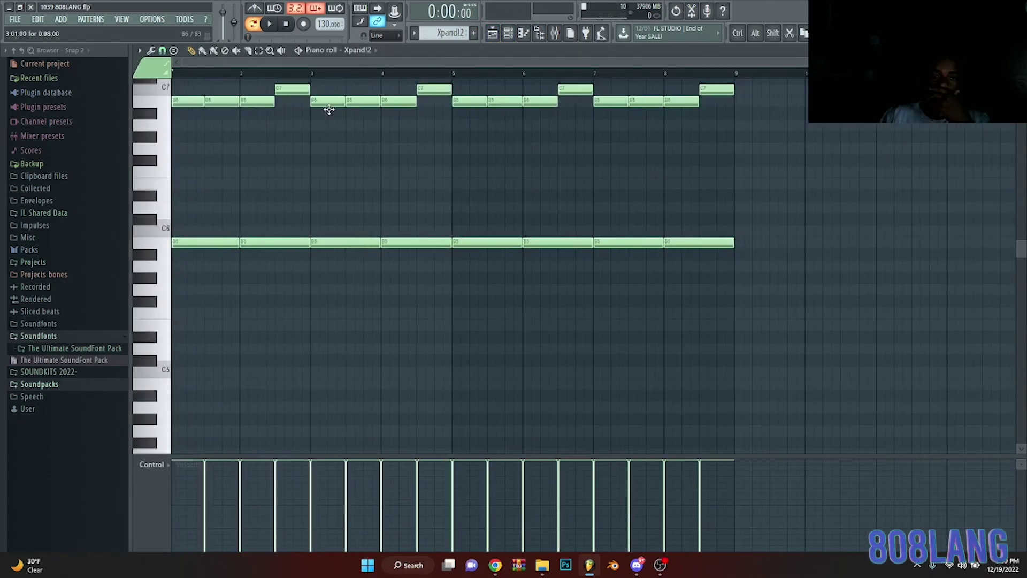
{"action": "left_click", "coordinate": [270, 25]}
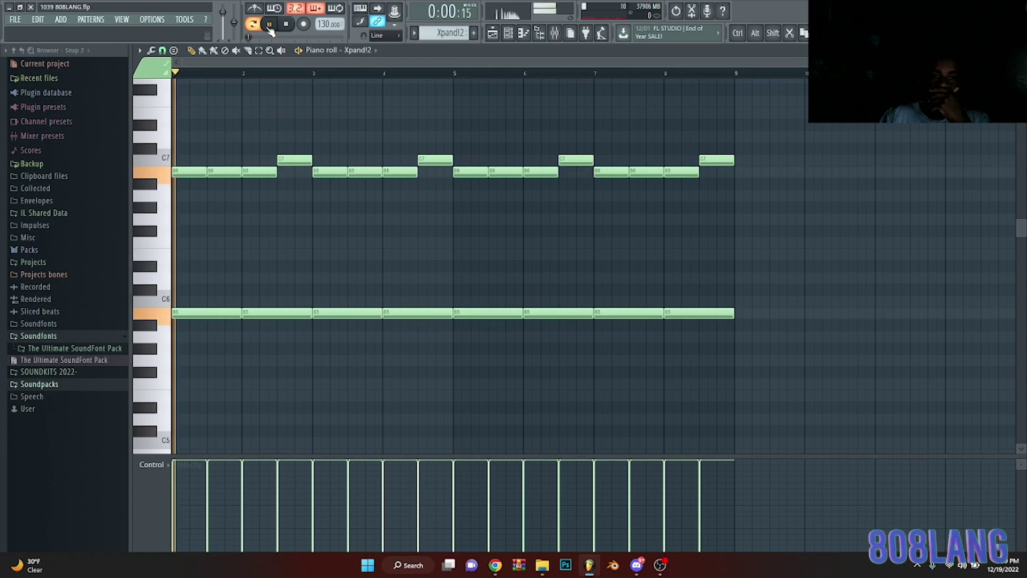
View the Xpand!2 instrument's Mother Of All Pads preset and its preset categories without changing the preset, and stop the pattern.
{"action": "left_click", "coordinate": [520, 35]}
{"action": "left_click", "coordinate": [243, 94]}
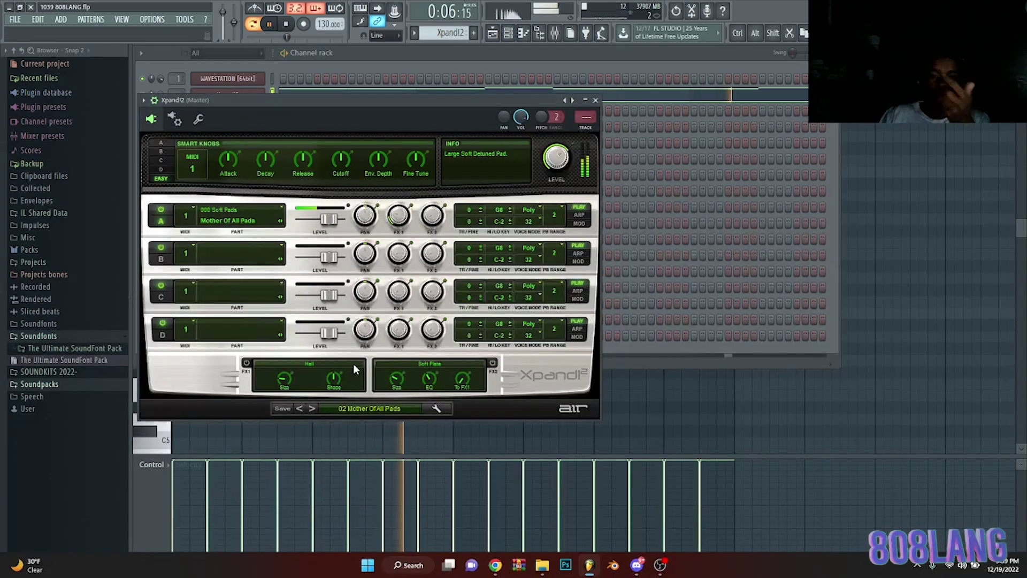
{"action": "left_click", "coordinate": [352, 408]}
{"action": "mouse_move", "coordinate": [353, 410]}
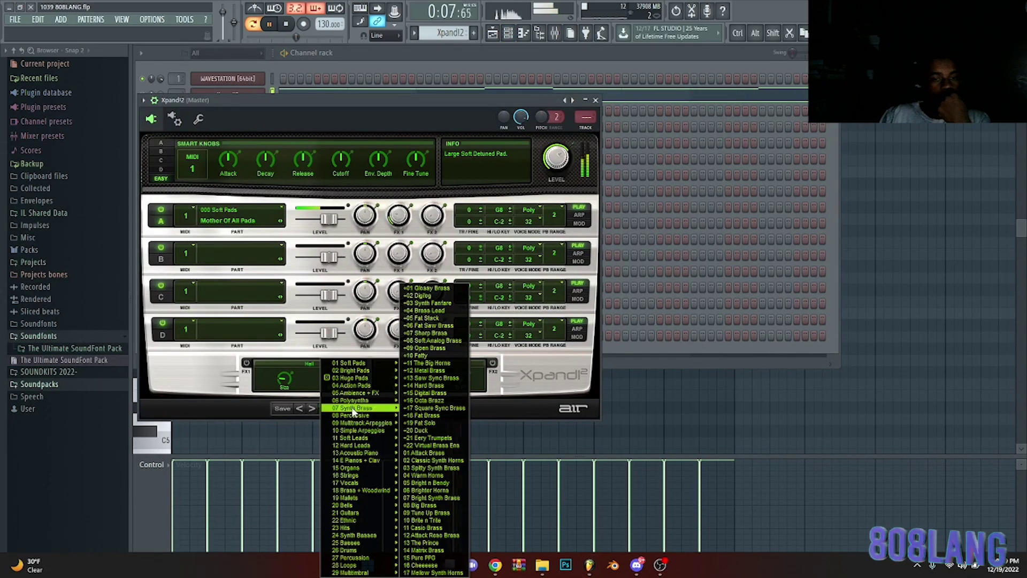
{"action": "left_click", "coordinate": [243, 395]}
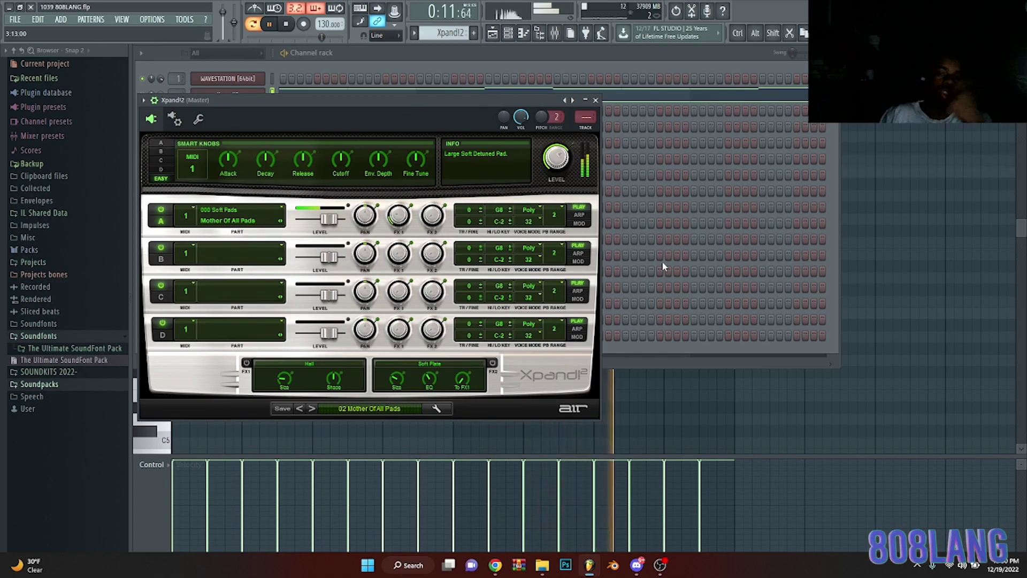
{"action": "left_click", "coordinate": [861, 293]}
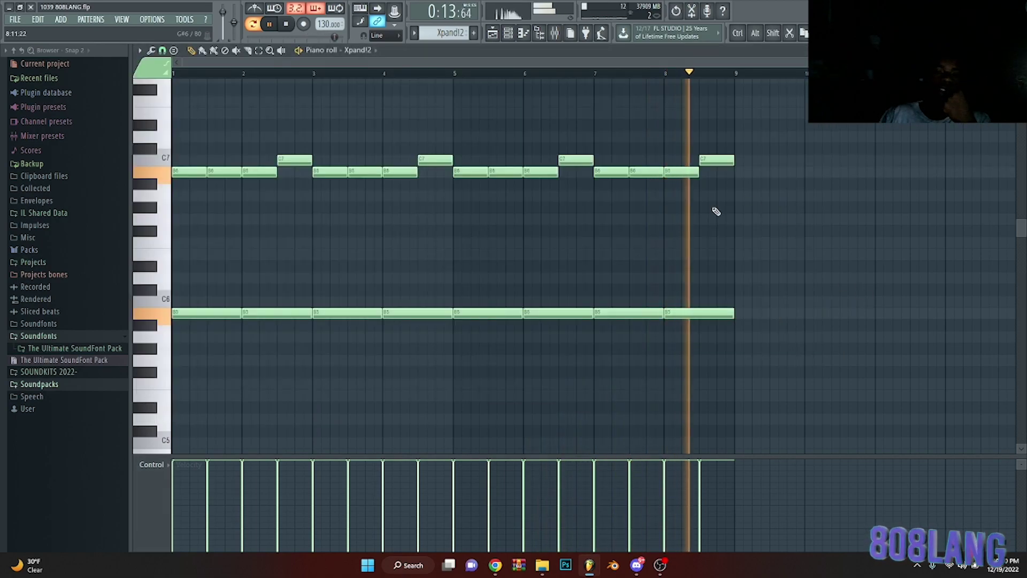
{"action": "left_click", "coordinate": [286, 28]}
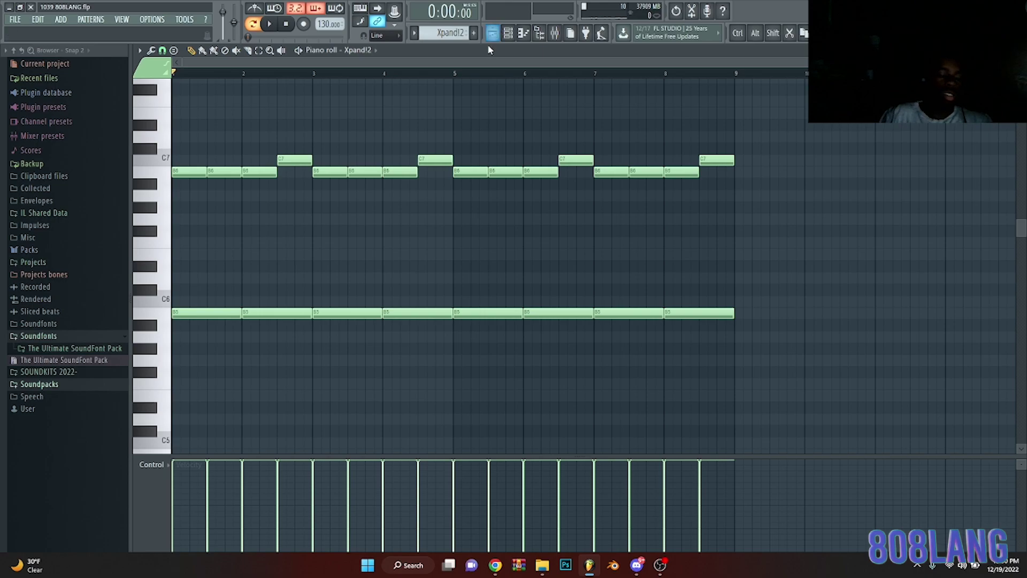
Open the Purity pattern from the playlist in the piano roll and play it.
{"action": "left_click", "coordinate": [508, 33]}
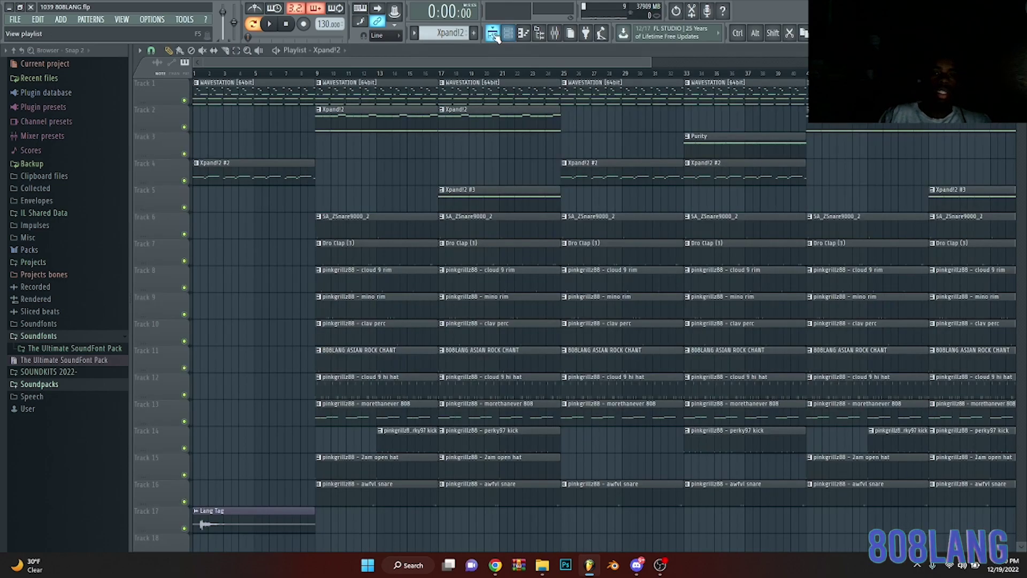
{"action": "scroll", "coordinate": [354, 76], "scroll_direction": "down", "scroll_amount": 3}
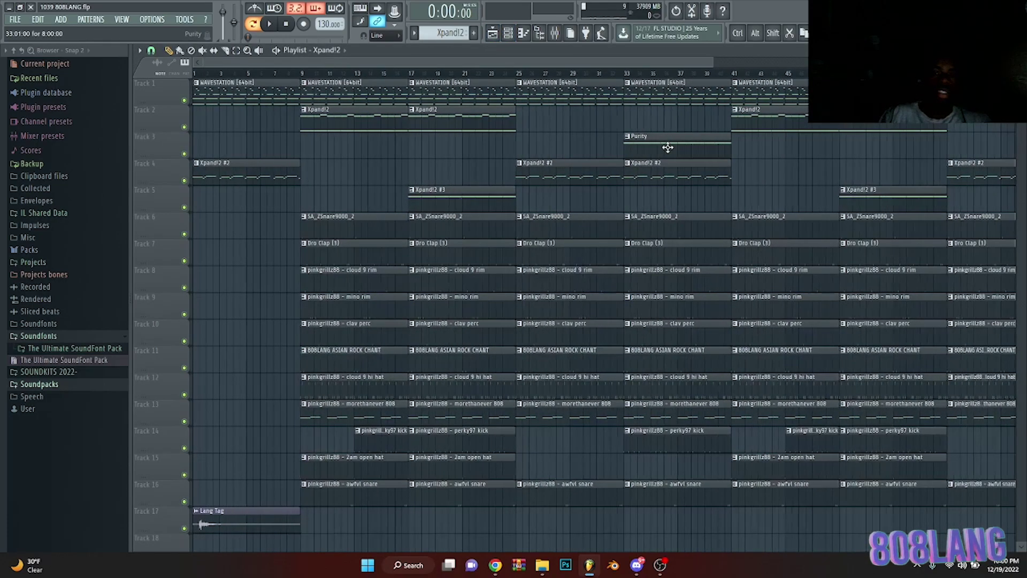
{"action": "double_click", "coordinate": [645, 143]}
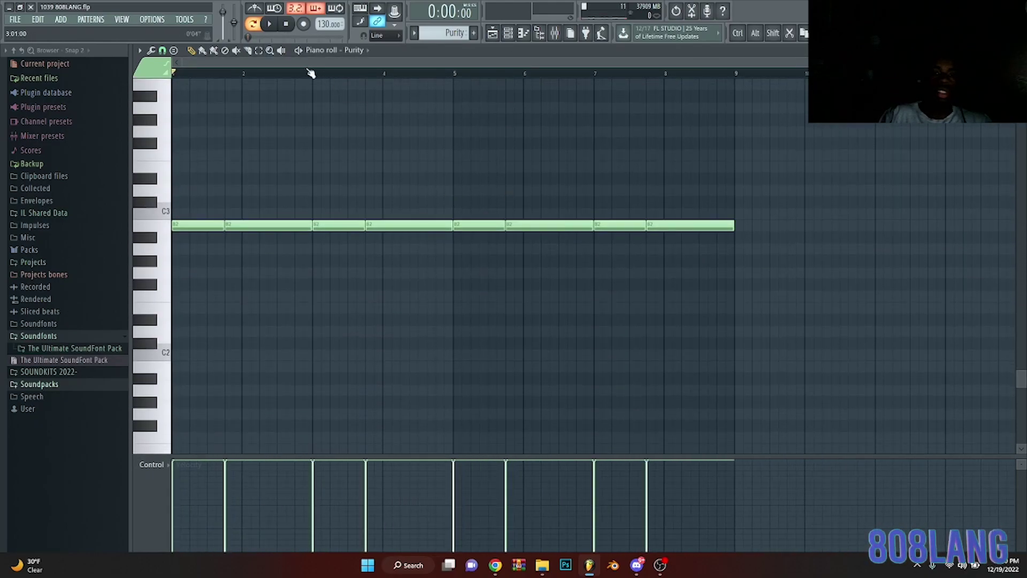
{"action": "left_click", "coordinate": [270, 24]}
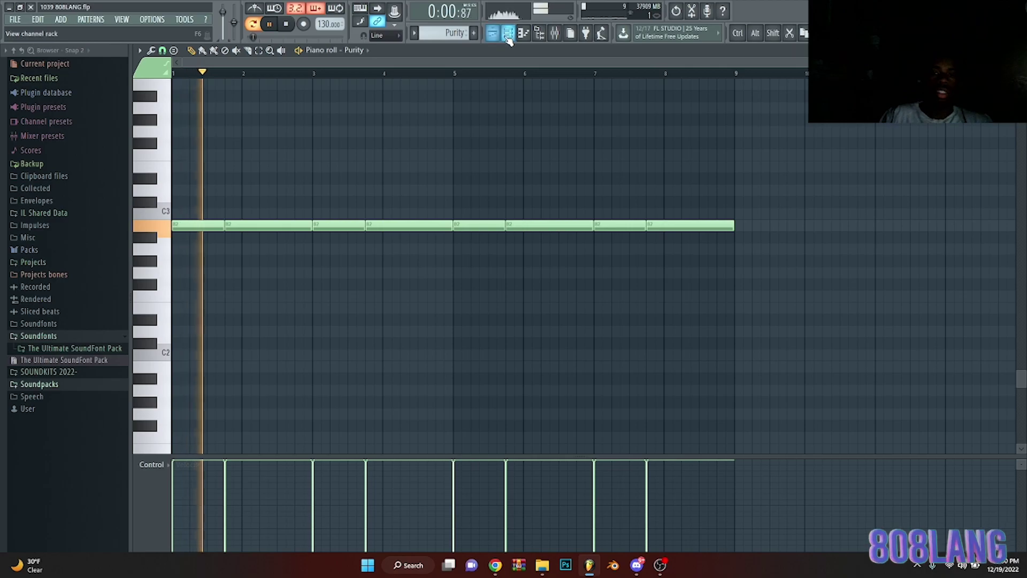
Open the Purity instrument to view its 1st Impression preset, and return to the pattern's notes.
{"action": "key", "text": "F6"}
{"action": "left_click", "coordinate": [254, 110]}
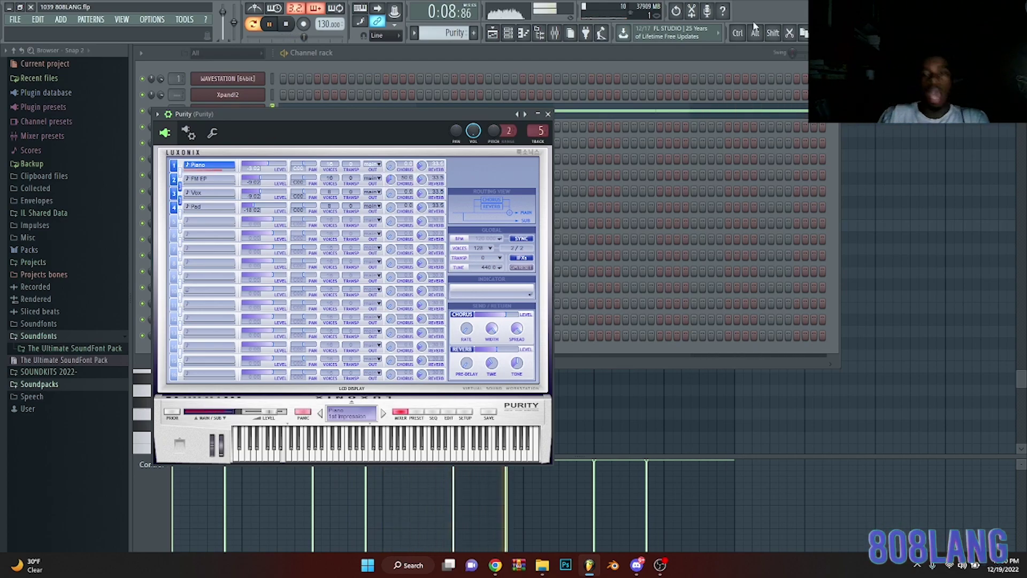
{"action": "key", "text": "F7"}
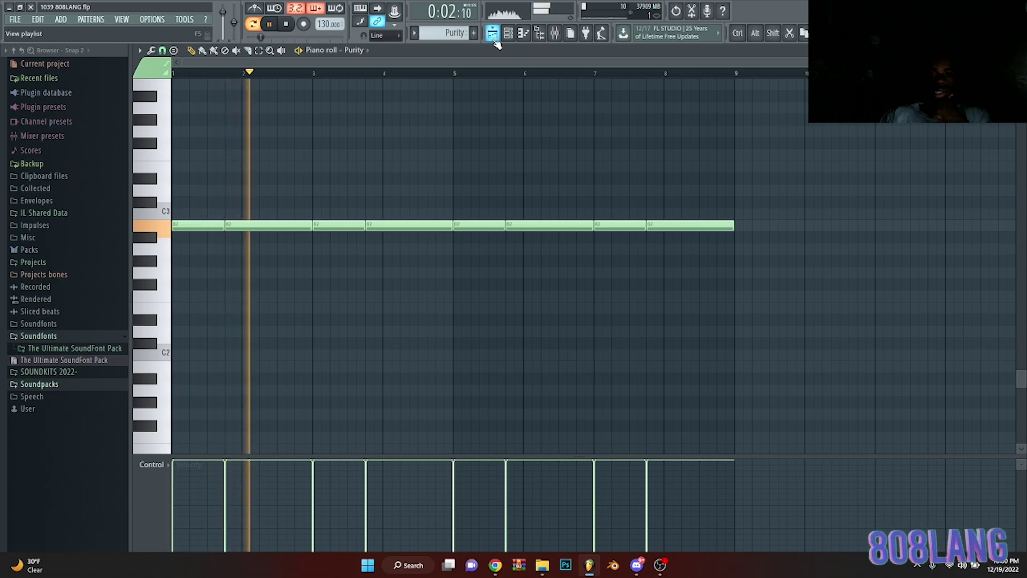
Return to the playlist, stop playback and reopen the Purity clip's notes in the piano roll.
{"action": "key", "text": "F5"}
{"action": "scroll", "coordinate": [480, 76], "scroll_direction": "down", "scroll_amount": 2}
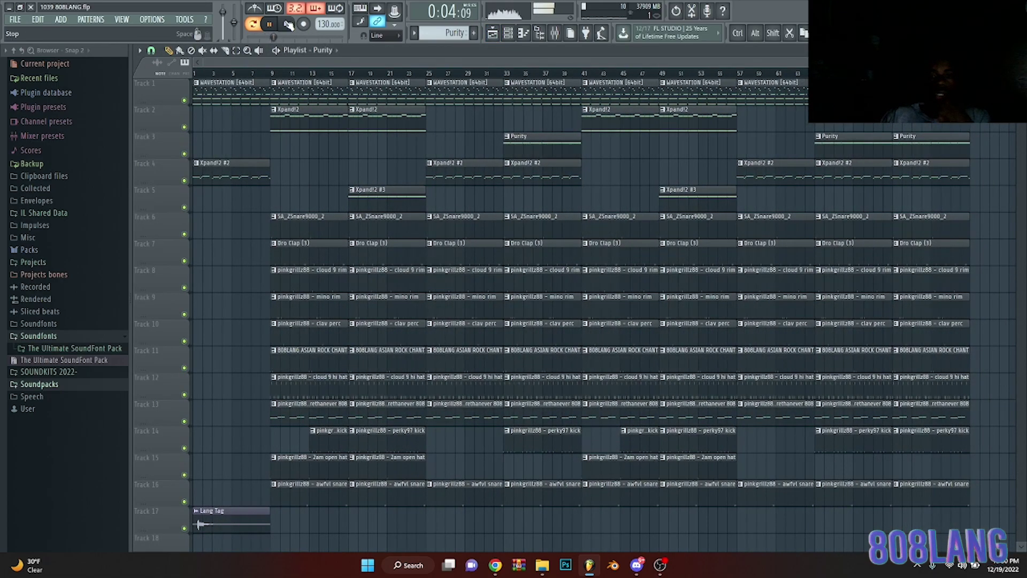
{"action": "left_click", "coordinate": [287, 25]}
{"action": "double_click", "coordinate": [544, 140]}
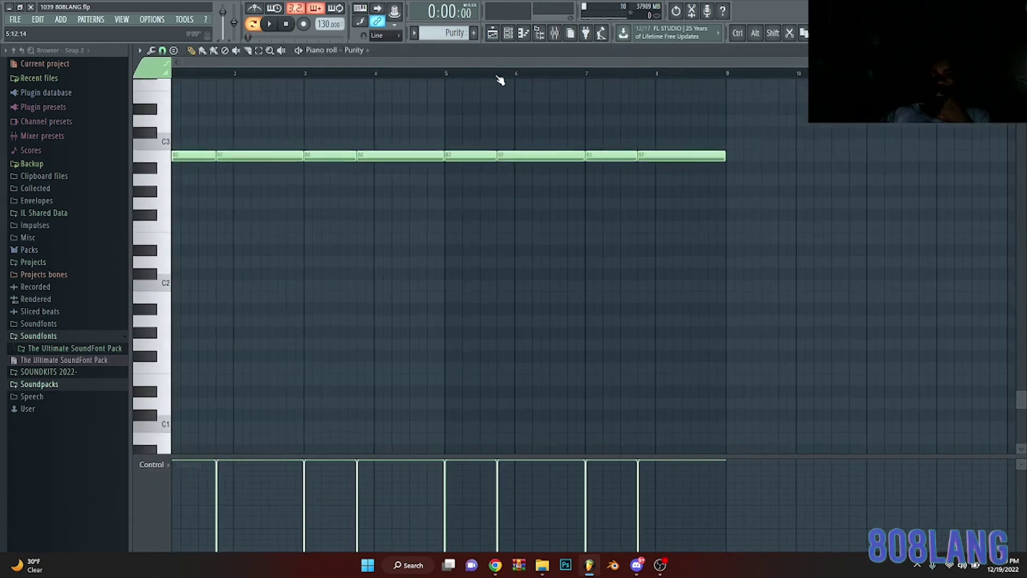
Audition the Purity pattern's B2 note and keys about an octave lower in the piano roll, and return to the playlist.
{"action": "scroll", "coordinate": [481, 140], "scroll_direction": "down", "scroll_amount": 4}
{"action": "left_click", "coordinate": [160, 295]}
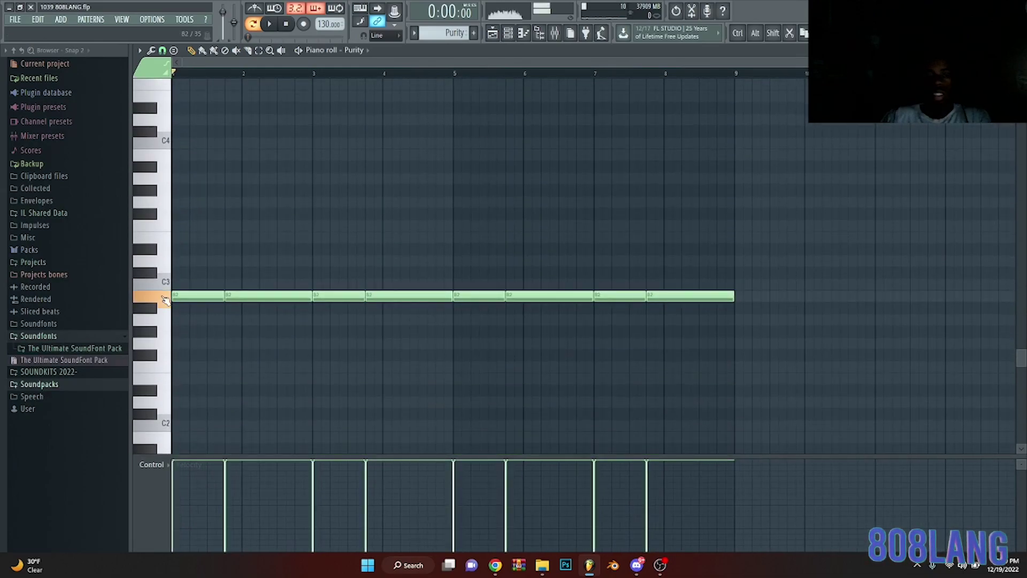
{"action": "left_click", "coordinate": [162, 426]}
{"action": "left_click", "coordinate": [160, 437]}
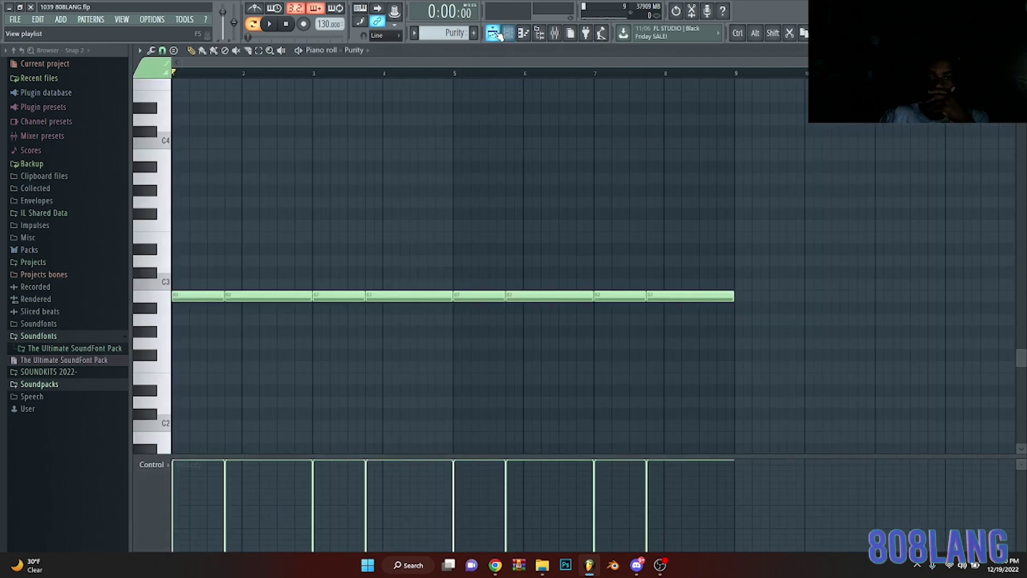
{"action": "left_click", "coordinate": [495, 32]}
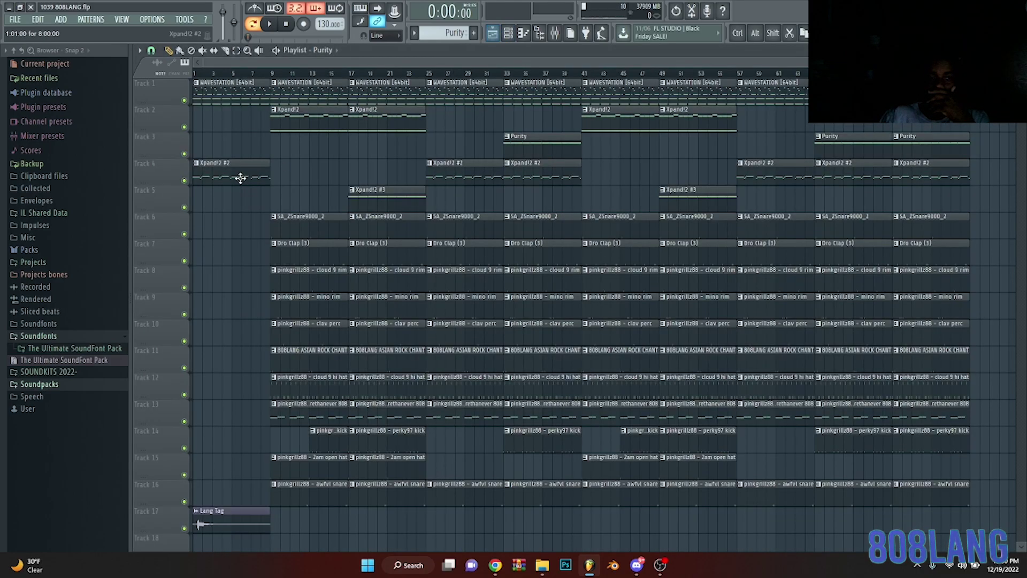
Open the Xpand!2 #2 clip's notes, view its instrument's +19 Guitar Solo preset, and return to the notes.
{"action": "double_click", "coordinate": [240, 178]}
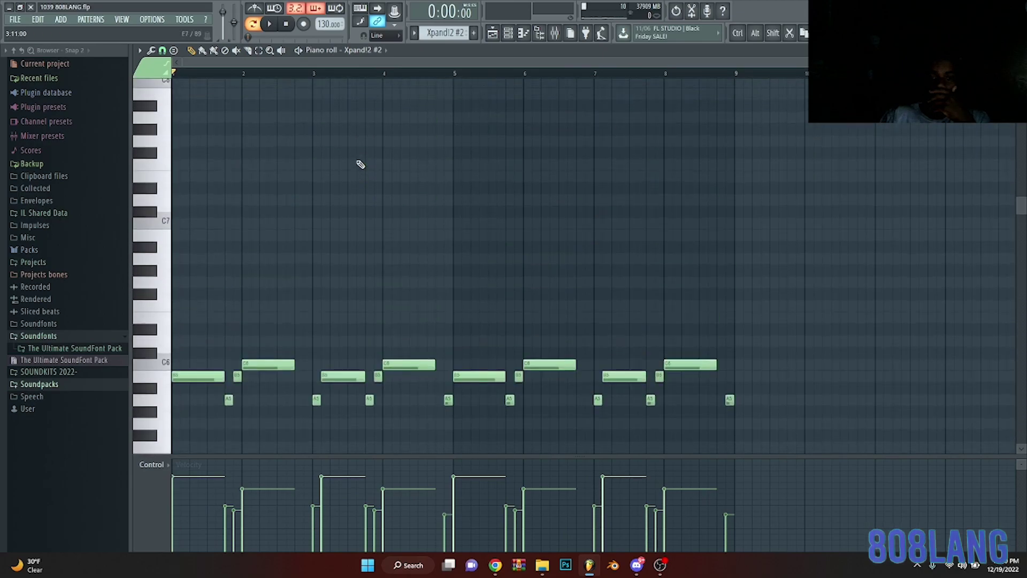
{"action": "key", "text": "F6"}
{"action": "left_click", "coordinate": [233, 129]}
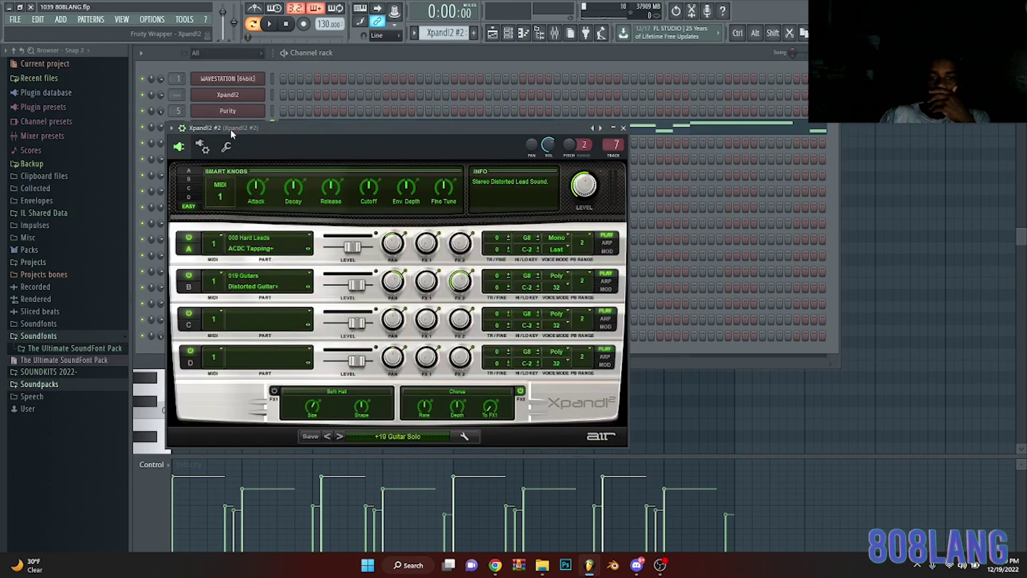
{"action": "key", "text": "F7"}
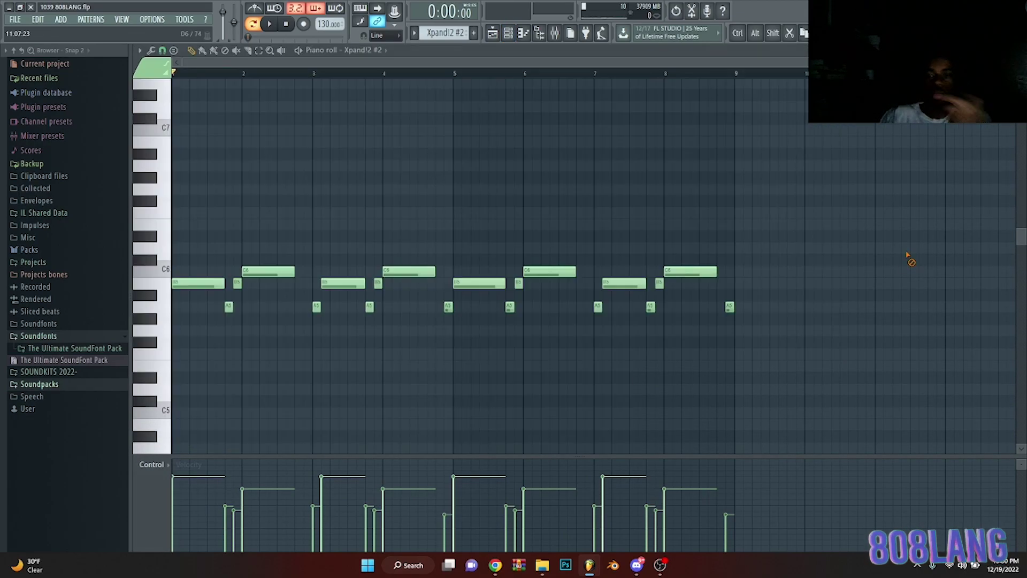
Play the Xpand!2 #2 pattern, stop it and return to the playlist.
{"action": "left_click", "coordinate": [270, 26]}
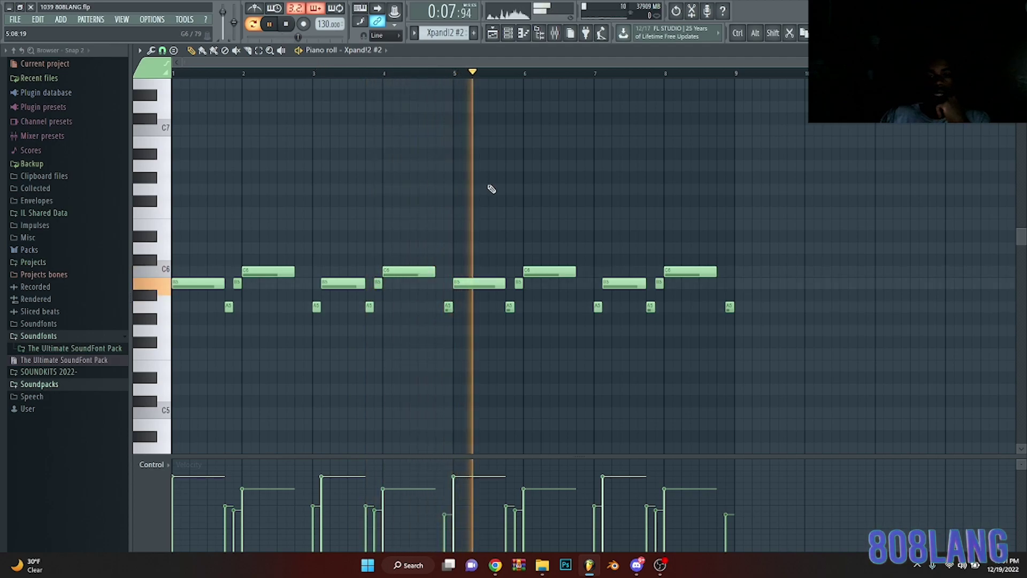
{"action": "left_click", "coordinate": [289, 31]}
{"action": "left_click", "coordinate": [492, 33]}
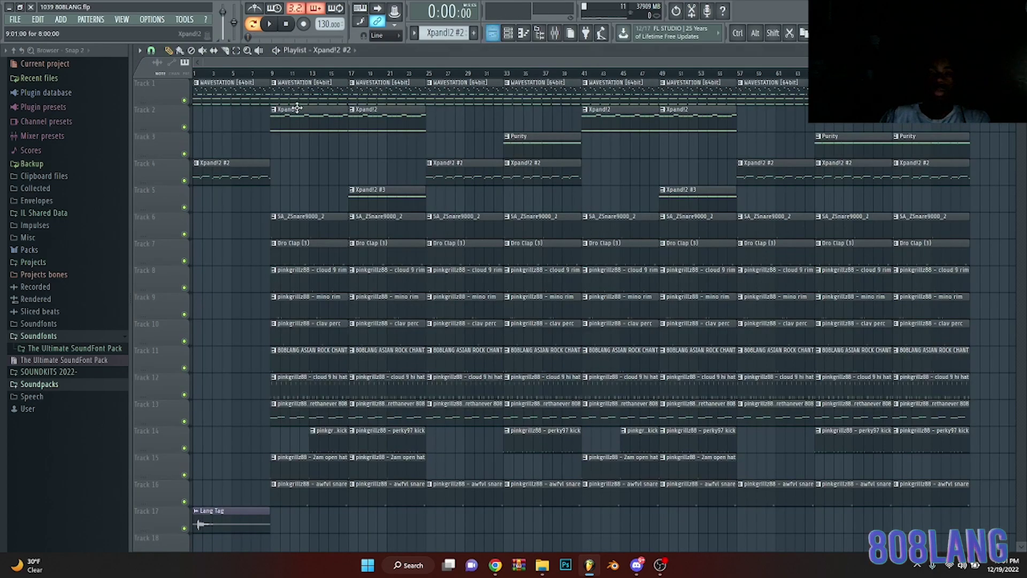
Select bars 1 to 9 of the playlist and mute the Lang Tag track.
{"action": "scroll", "coordinate": [263, 78], "scroll_direction": "down", "scroll_amount": 1}
{"action": "left_click_drag", "start_coordinate": [262, 79], "coordinate": [195, 79]}
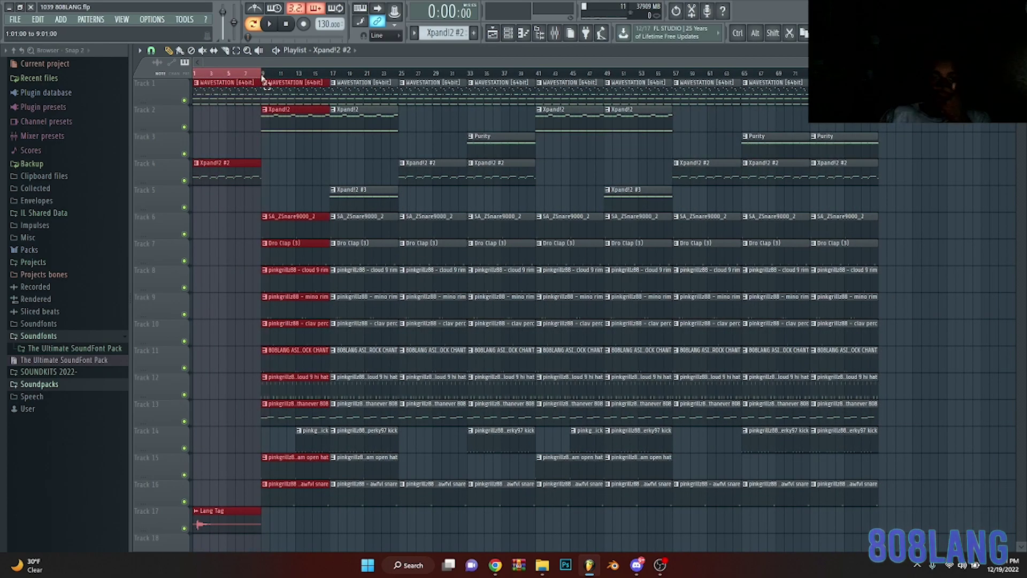
{"action": "left_click", "coordinate": [279, 162]}
{"action": "left_click", "coordinate": [184, 528]}
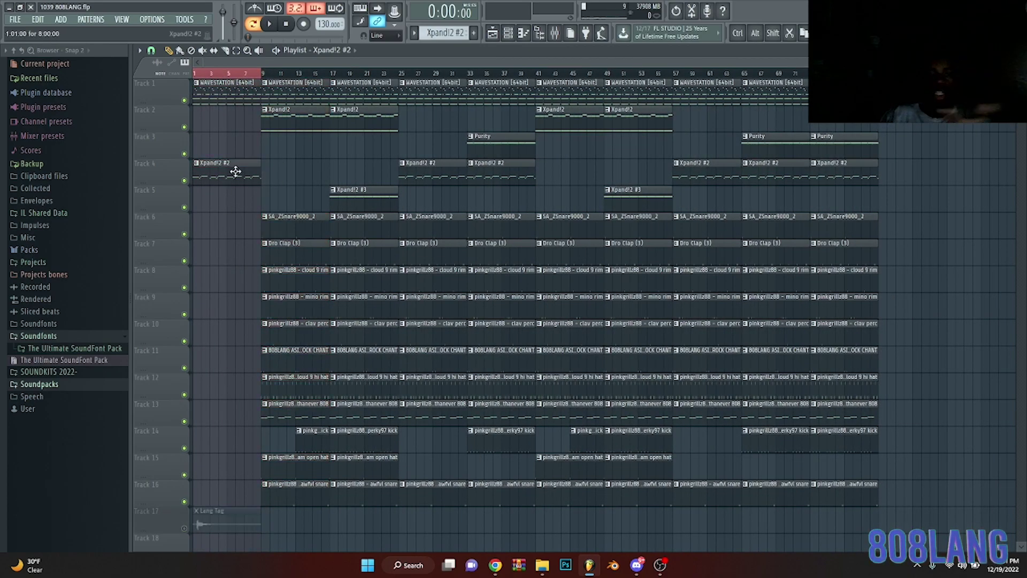
Extend the playlist time selection through bar 16 and leave only tracks 1 to 4 unmuted.
{"action": "left_click_drag", "start_coordinate": [332, 73], "coordinate": [194, 73]}
{"action": "right_click", "coordinate": [184, 100]}
{"action": "left_click", "coordinate": [184, 127]}
{"action": "left_click", "coordinate": [184, 153]}
{"action": "left_click", "coordinate": [183, 181]}
Play the selected playlist section to hear the unmuted melodies together, and stop playback.
{"action": "left_click", "coordinate": [364, 88]}
{"action": "left_click_drag", "start_coordinate": [363, 89], "coordinate": [332, 79]}
{"action": "left_click", "coordinate": [325, 170]}
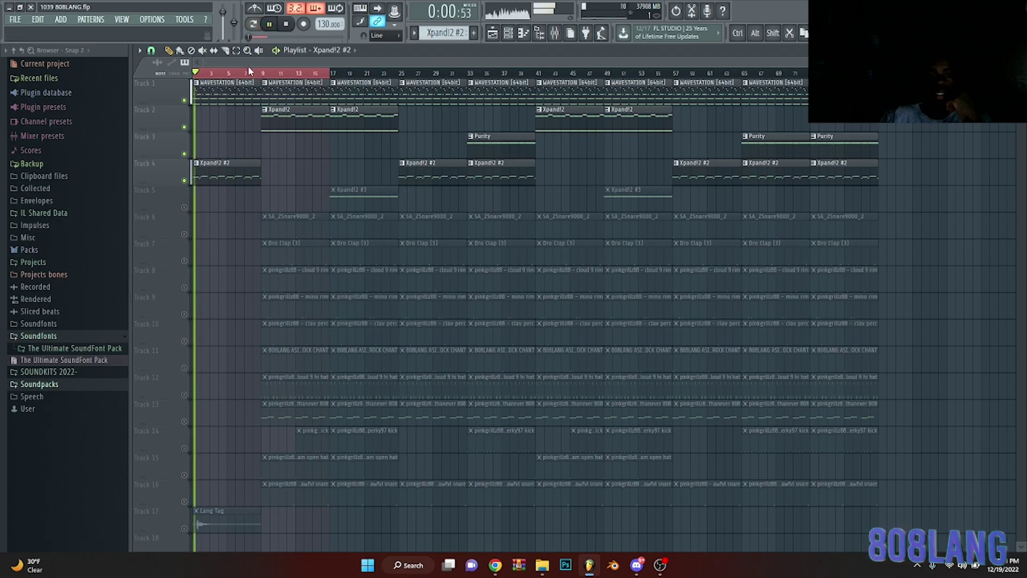
{"action": "scroll", "coordinate": [258, 59], "scroll_direction": "up", "scroll_amount": 5}
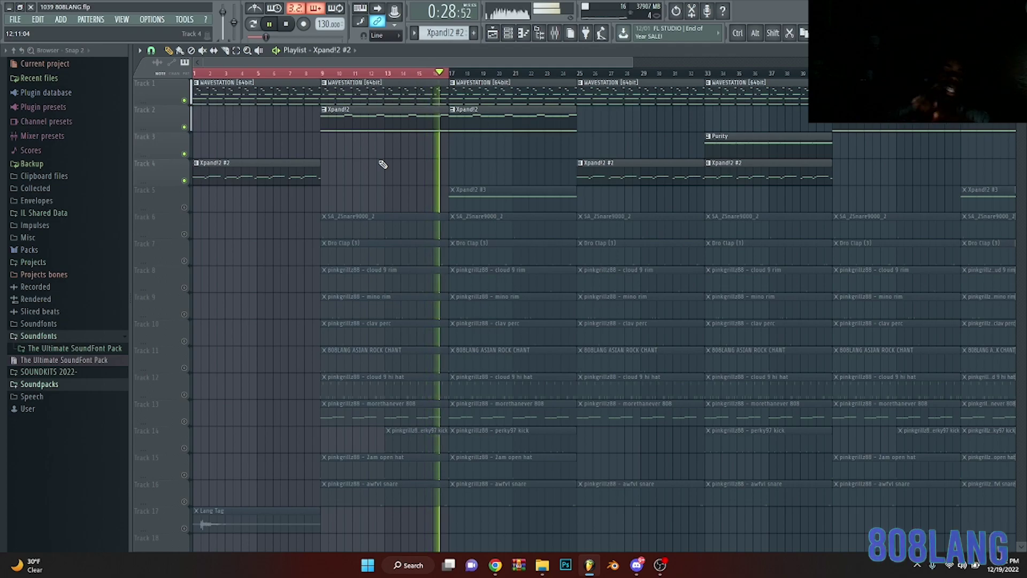
{"action": "key", "text": "space"}
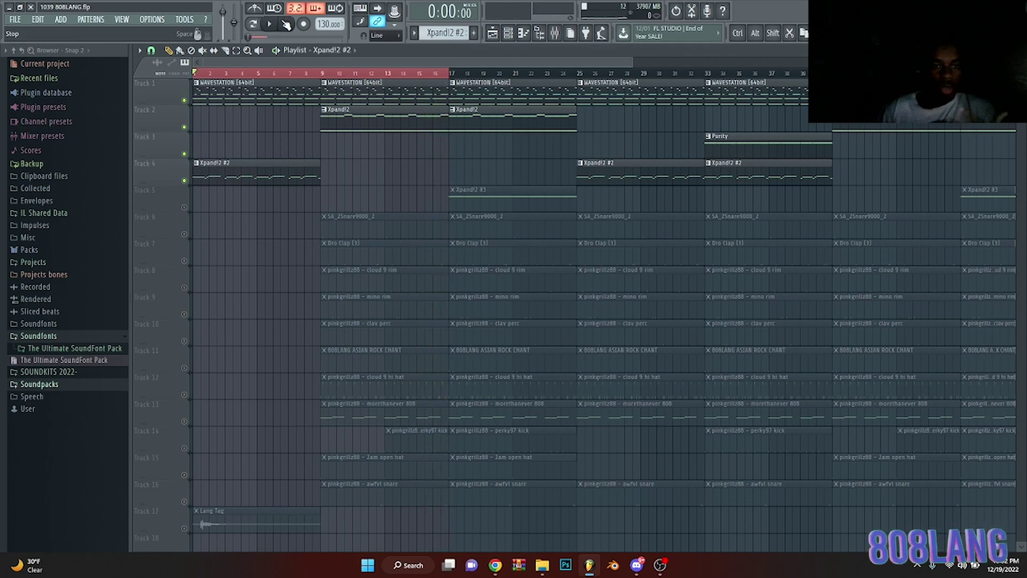
Compare the notes of the WAVESTATION and Xpand!2 clips in the piano roll, and return to the playlist.
{"action": "double_click", "coordinate": [254, 98]}
{"action": "left_click", "coordinate": [493, 34]}
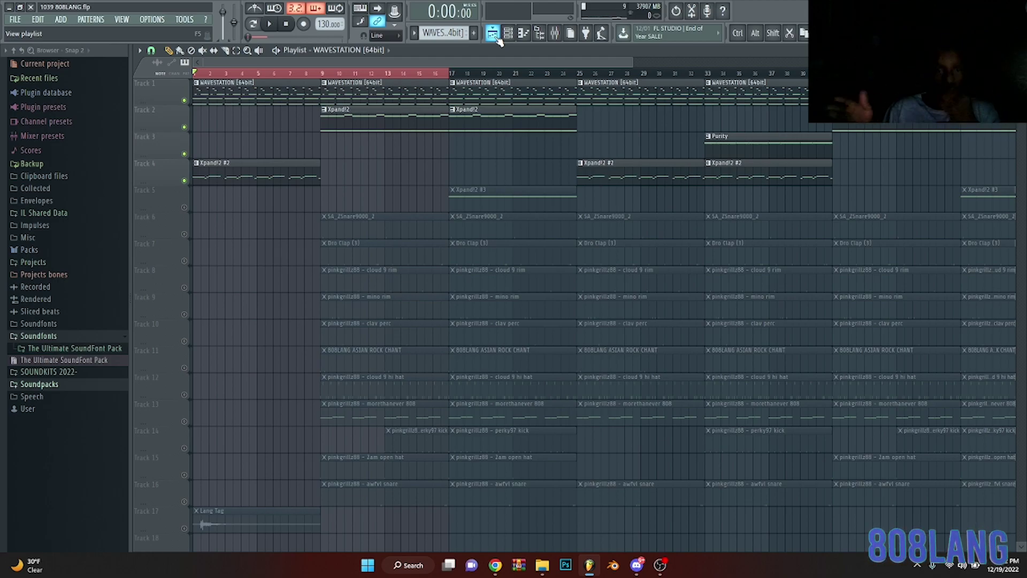
{"action": "double_click", "coordinate": [352, 126]}
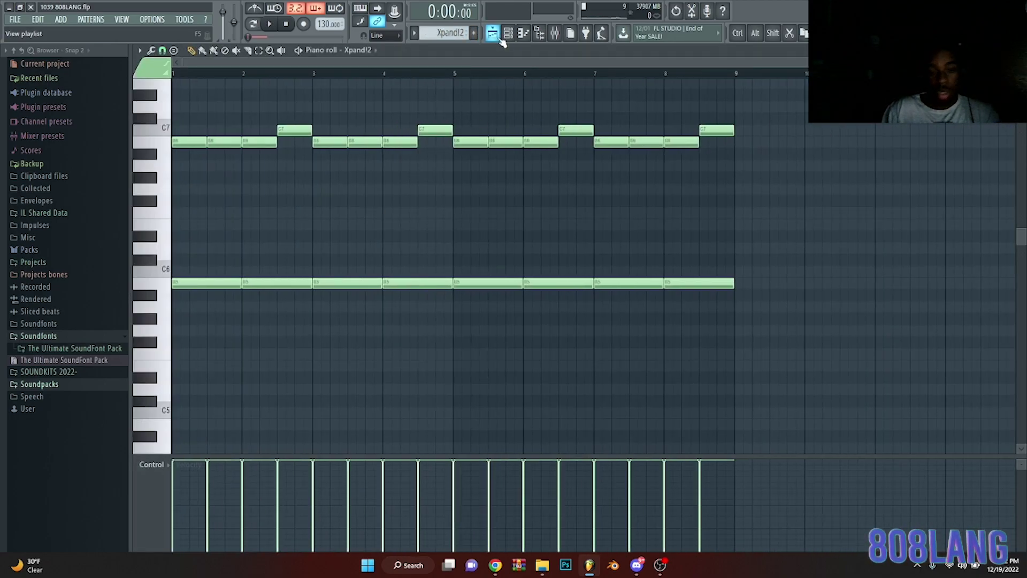
{"action": "left_click", "coordinate": [501, 40]}
{"action": "double_click", "coordinate": [318, 82]}
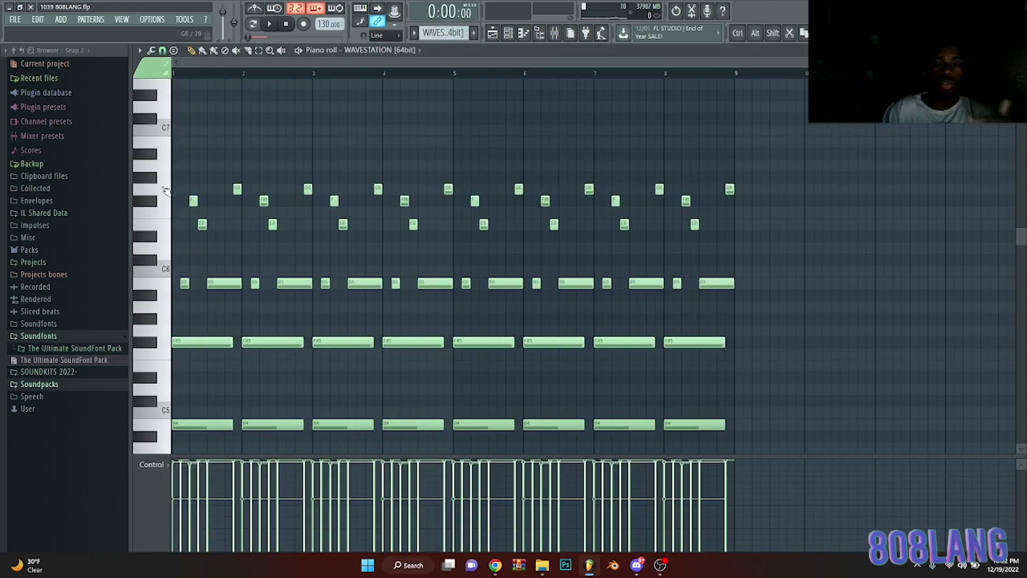
{"action": "left_click", "coordinate": [489, 35]}
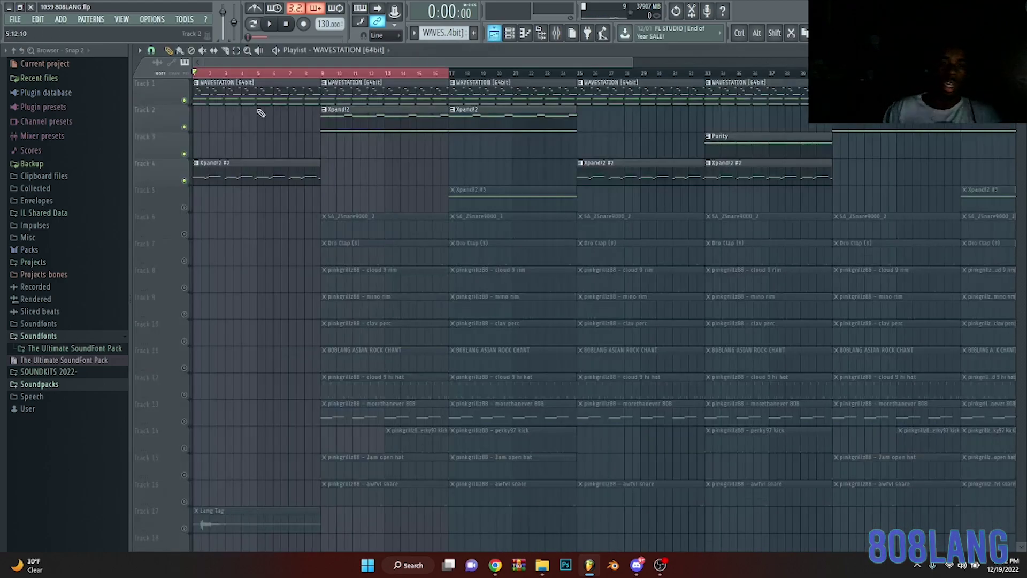
Unmute all playlist tracks and clear the time selection.
{"action": "left_click", "coordinate": [184, 128]}
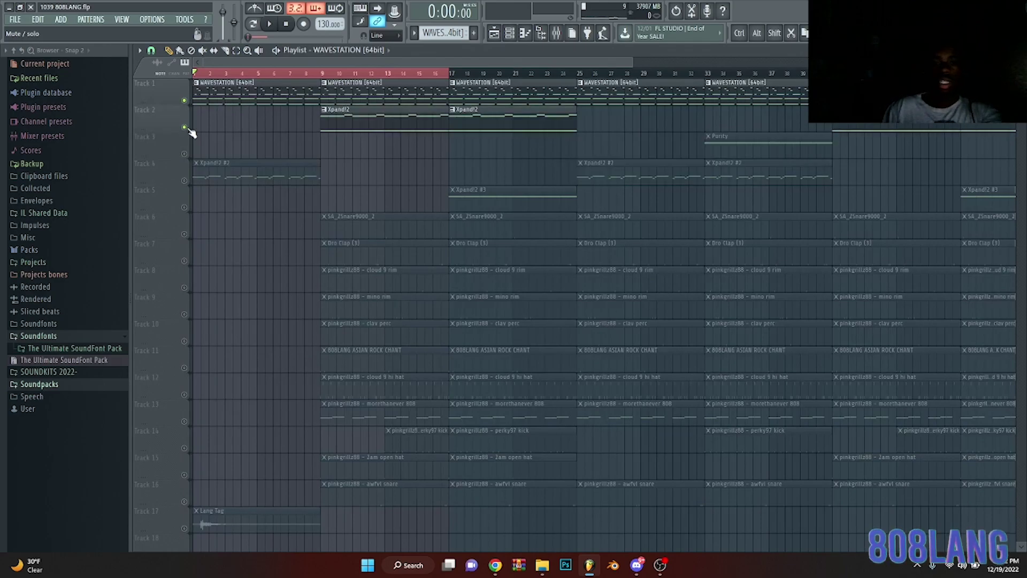
{"action": "left_click", "coordinate": [184, 181]}
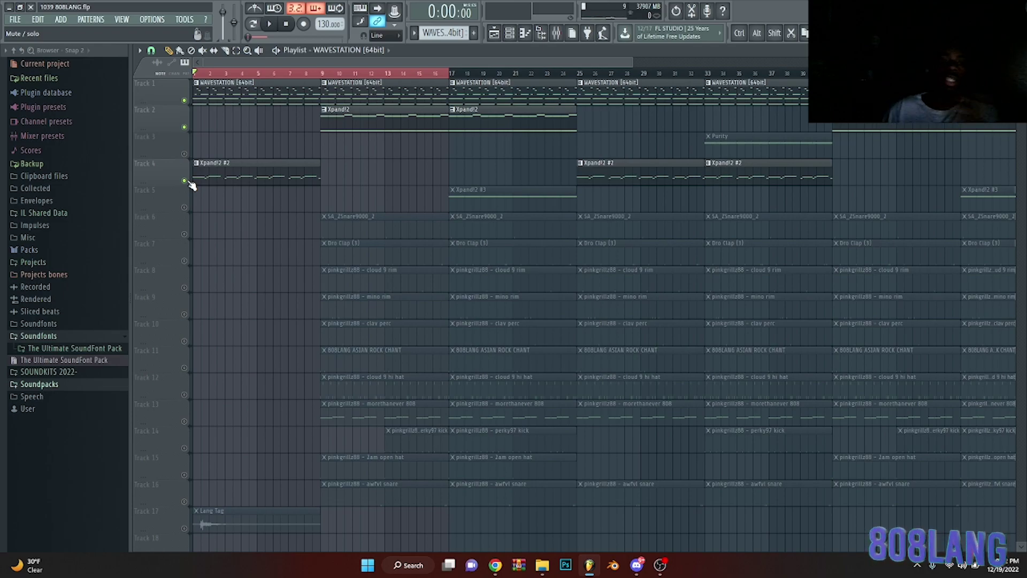
{"action": "right_click", "coordinate": [185, 100]}
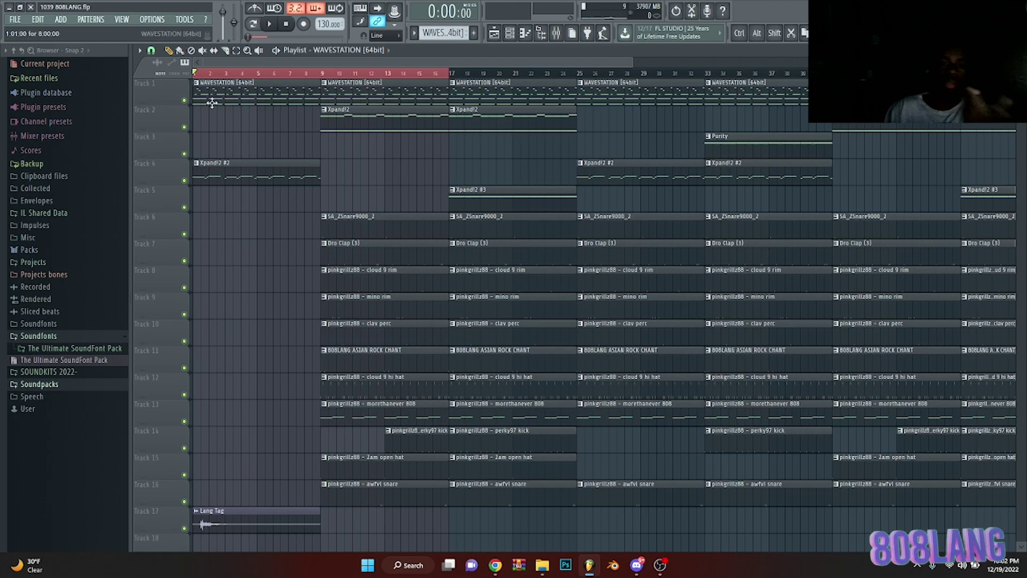
{"action": "scroll", "coordinate": [207, 76], "scroll_direction": "down", "scroll_amount": 2}
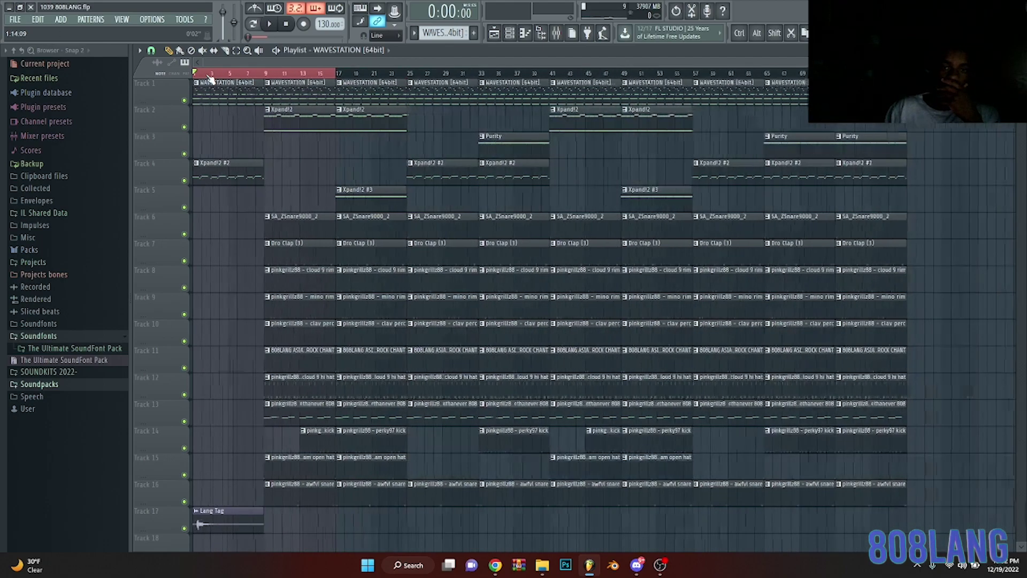
{"action": "left_click", "coordinate": [235, 51]}
{"action": "left_click", "coordinate": [215, 71]}
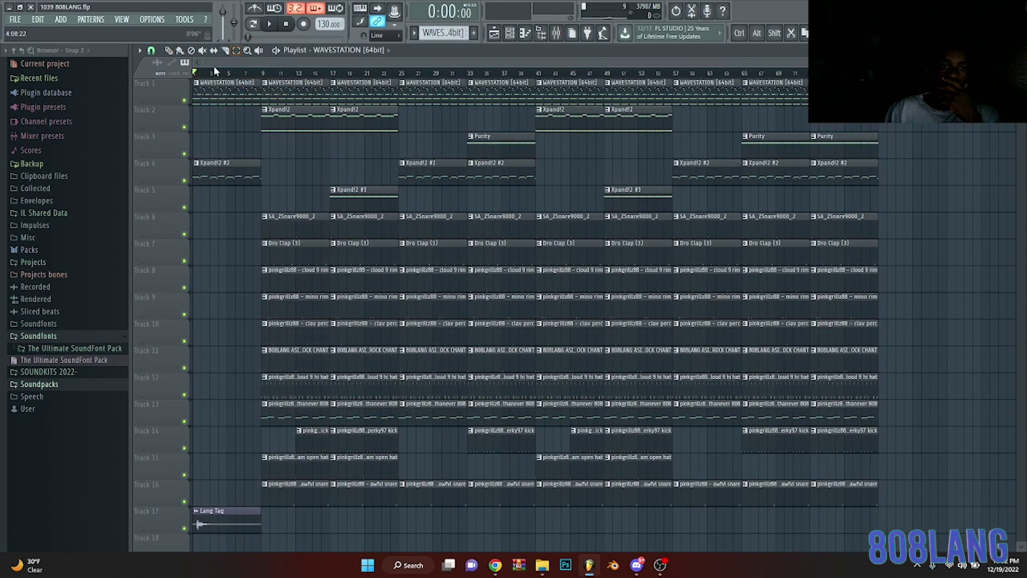
Open the Xpand!2 #3 clip in the piano roll, play its pattern and stop it.
{"action": "double_click", "coordinate": [355, 197]}
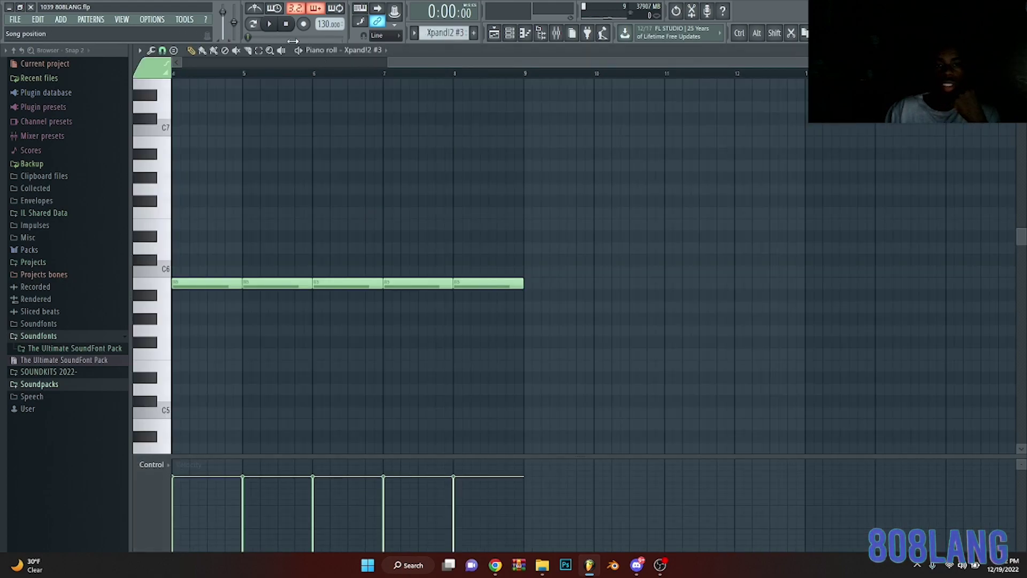
{"action": "left_click", "coordinate": [270, 24]}
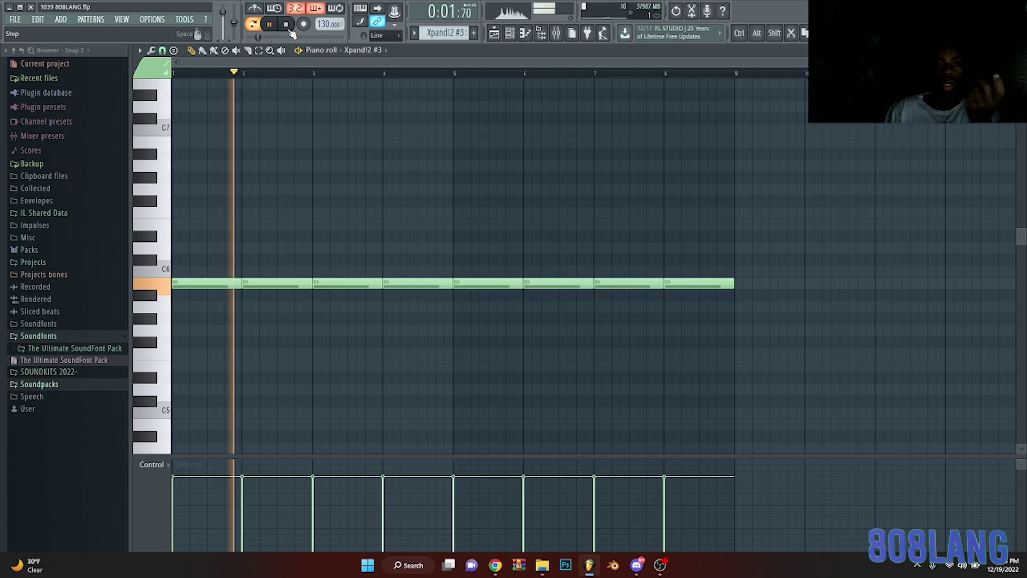
{"action": "left_click", "coordinate": [288, 26]}
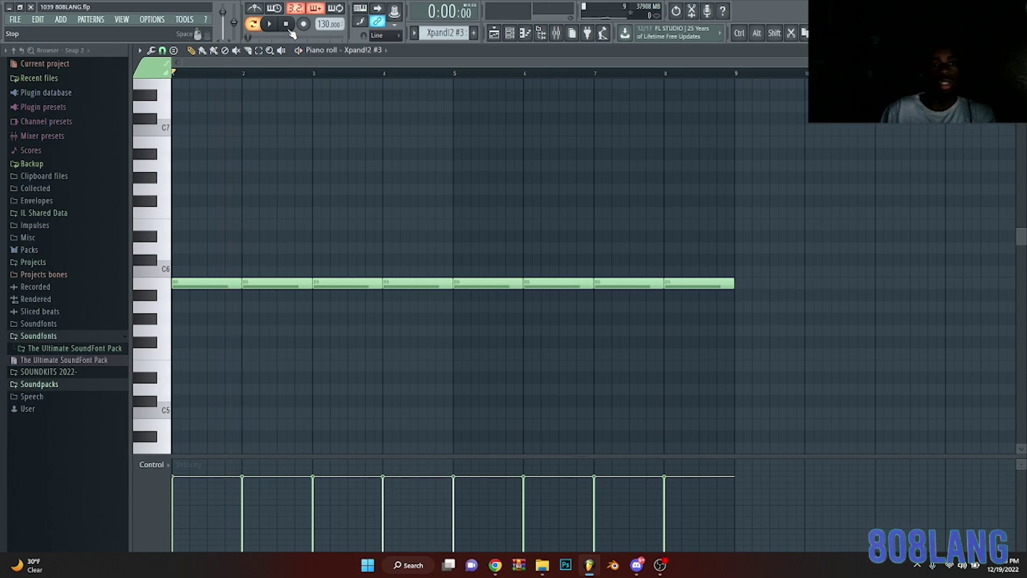
Open the Xpand!2 #3 instrument and view the Gross Beat effect on its mixer track.
{"action": "left_click", "coordinate": [510, 33]}
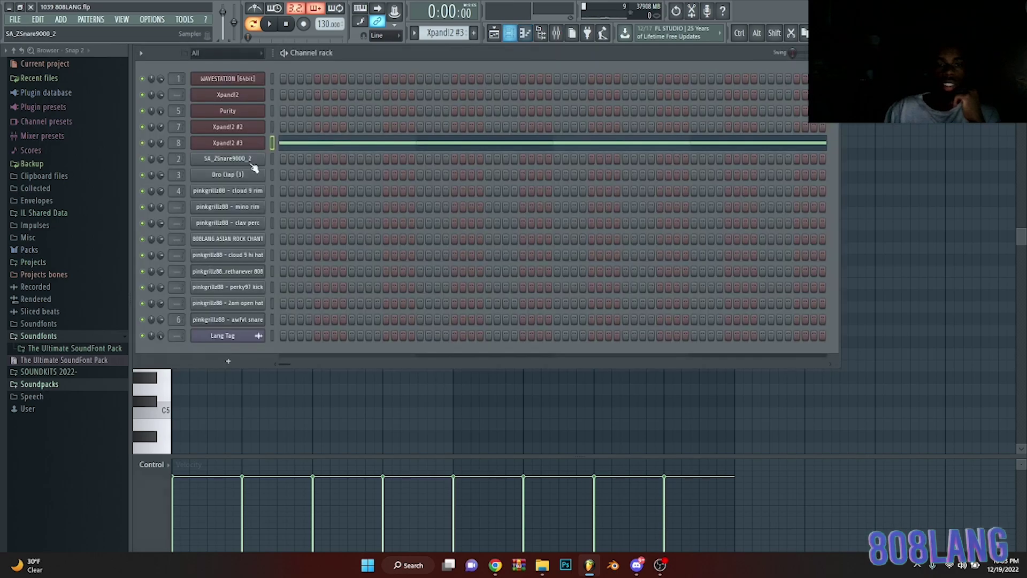
{"action": "left_click", "coordinate": [241, 144]}
{"action": "key", "text": "F9"}
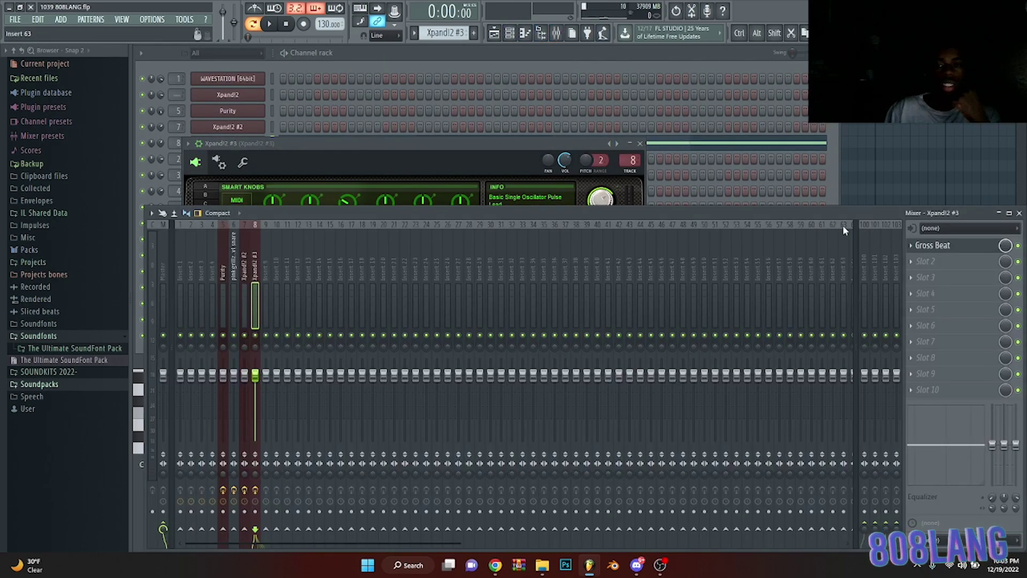
{"action": "left_click", "coordinate": [955, 247]}
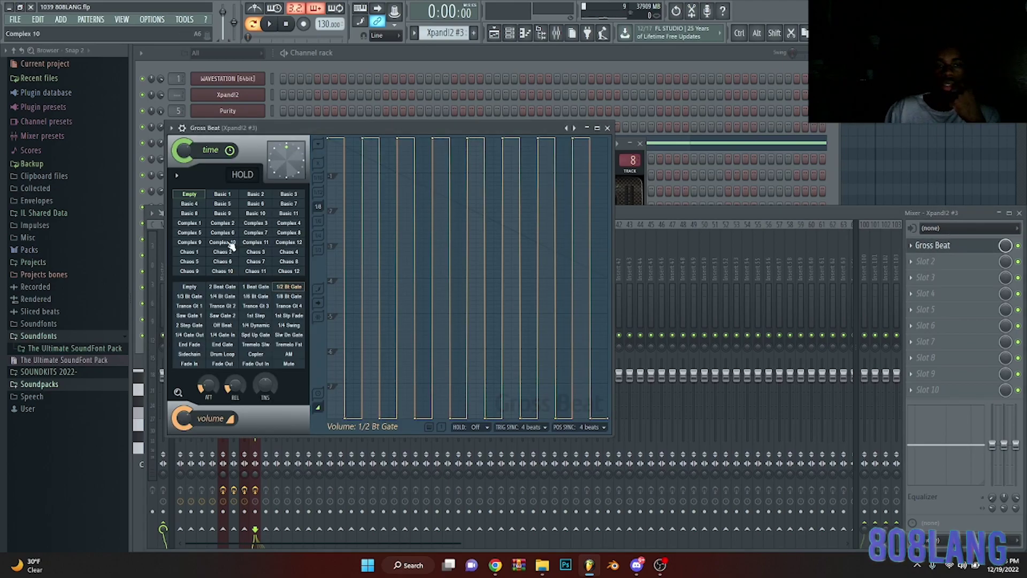
Play the Xpand!2 #3 pattern with Gross Beat's mix turned down and back up, and return to the playlist.
{"action": "left_click", "coordinate": [1003, 245]}
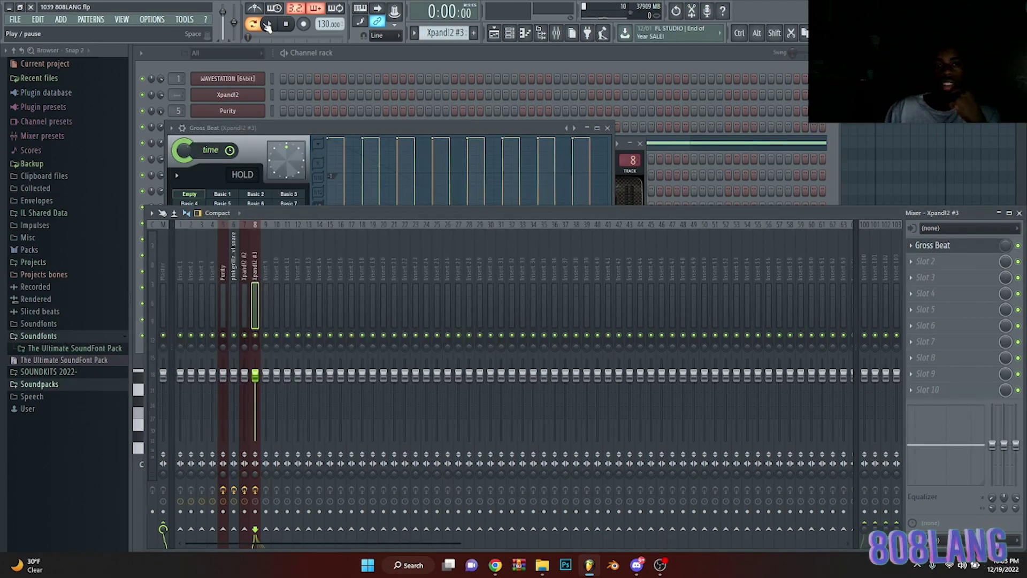
{"action": "left_click", "coordinate": [268, 24]}
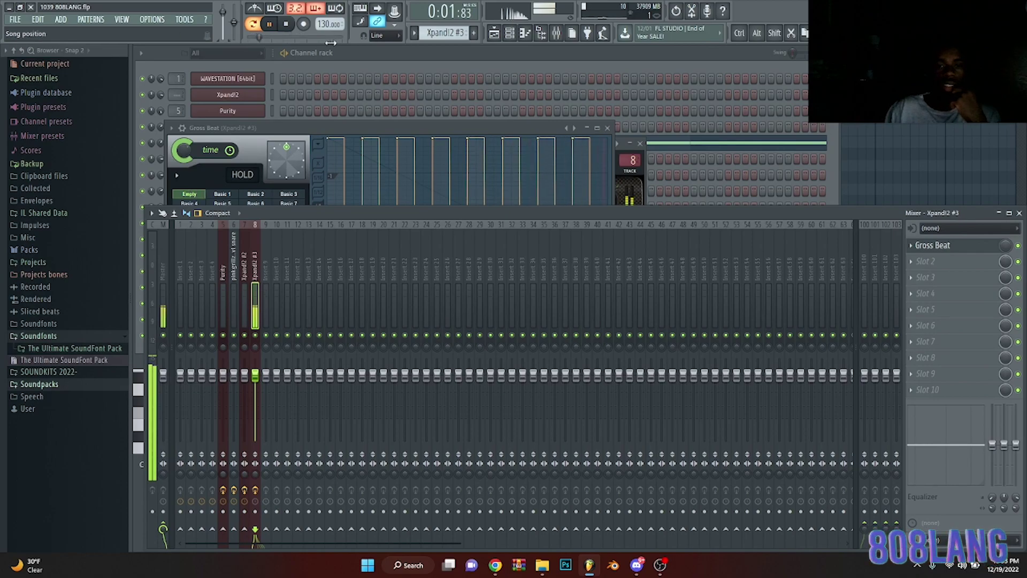
{"action": "left_click", "coordinate": [1005, 246]}
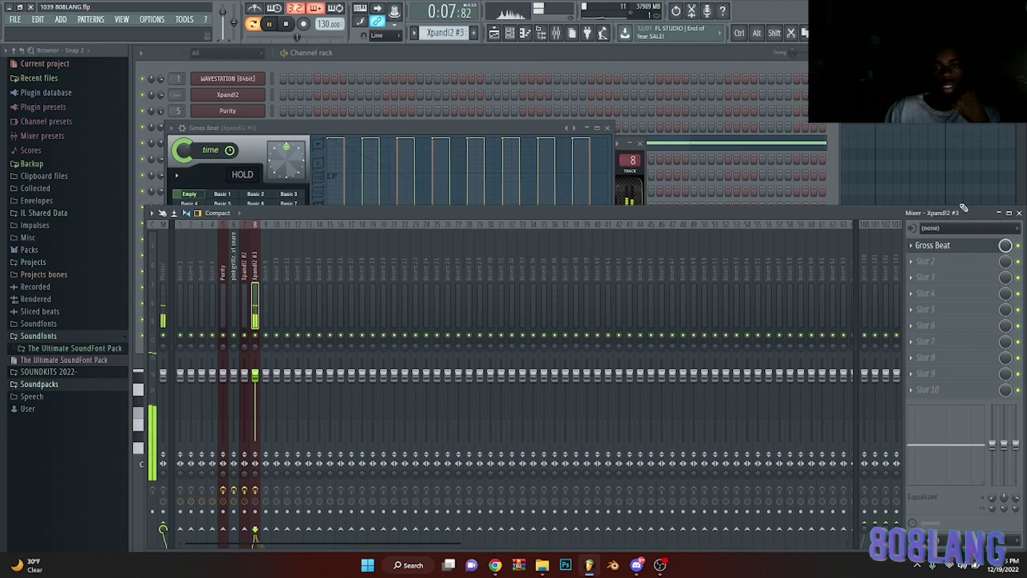
{"action": "key", "text": "F7"}
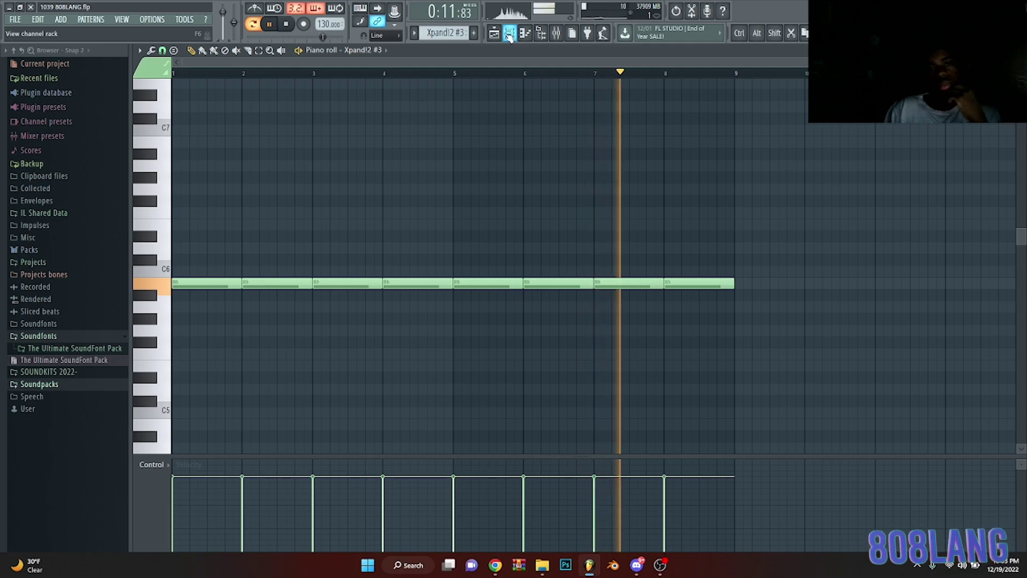
{"action": "key", "text": "F5"}
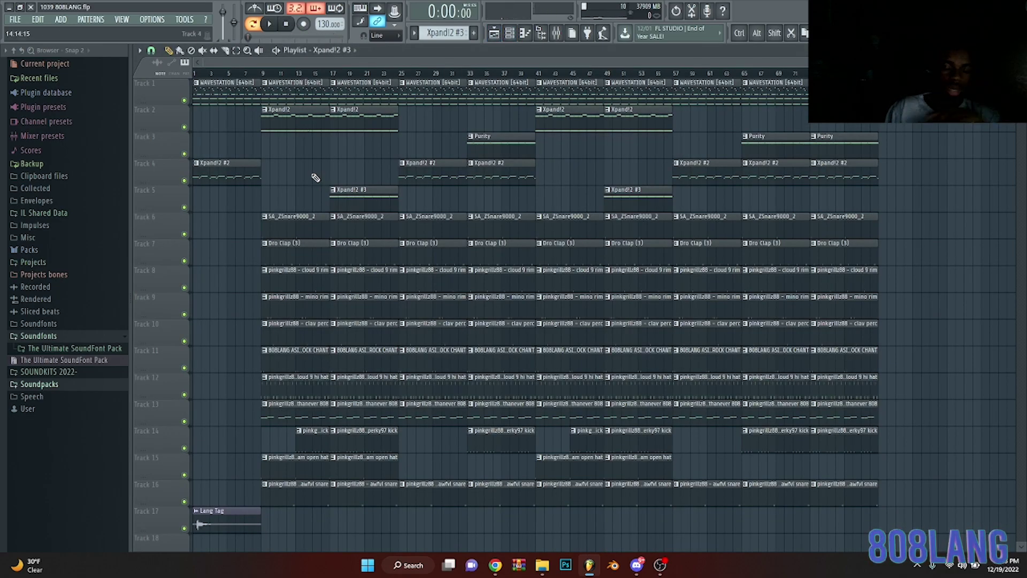
{"action": "scroll", "coordinate": [286, 76], "scroll_direction": "down", "scroll_amount": 3}
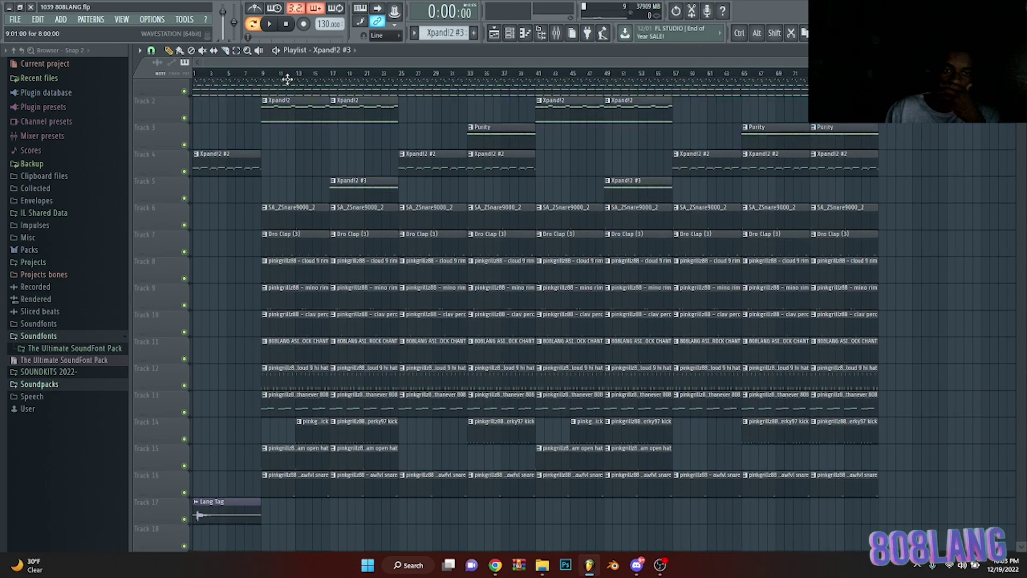
{"action": "scroll", "coordinate": [286, 76], "scroll_direction": "up", "scroll_amount": 3}
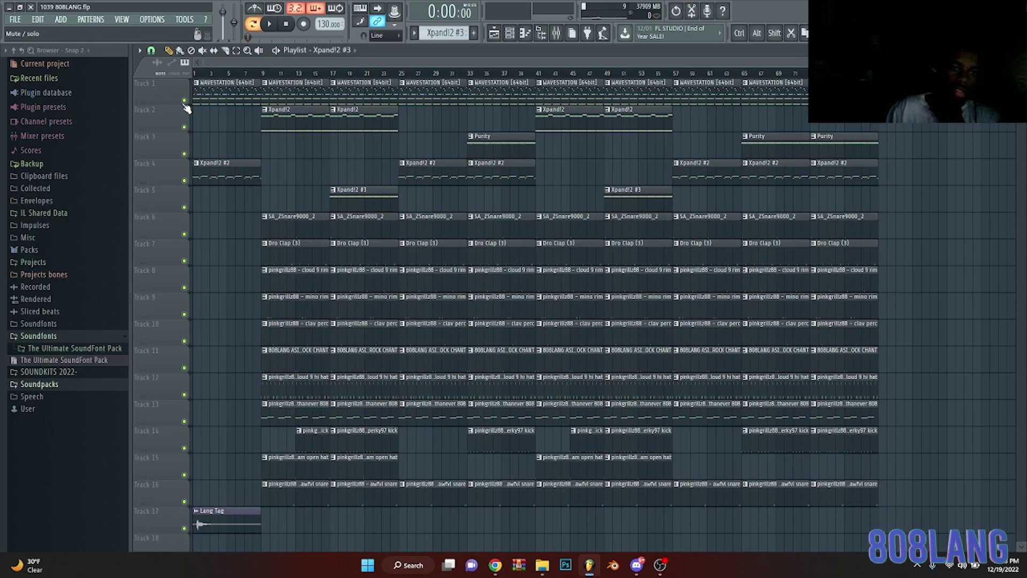
Mute the five melody tracks, Track 1 to Track 5, and set the playlist playback position to bar 9.
{"action": "left_click", "coordinate": [184, 100]}
{"action": "left_click", "coordinate": [184, 127]}
{"action": "left_click", "coordinate": [184, 154]}
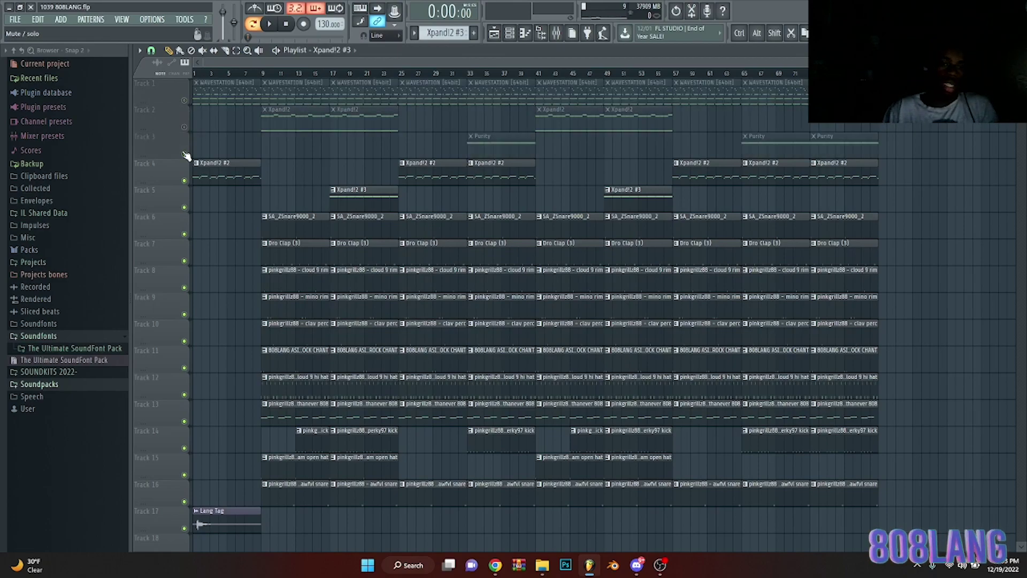
{"action": "left_click", "coordinate": [185, 206]}
{"action": "left_click", "coordinate": [185, 181]}
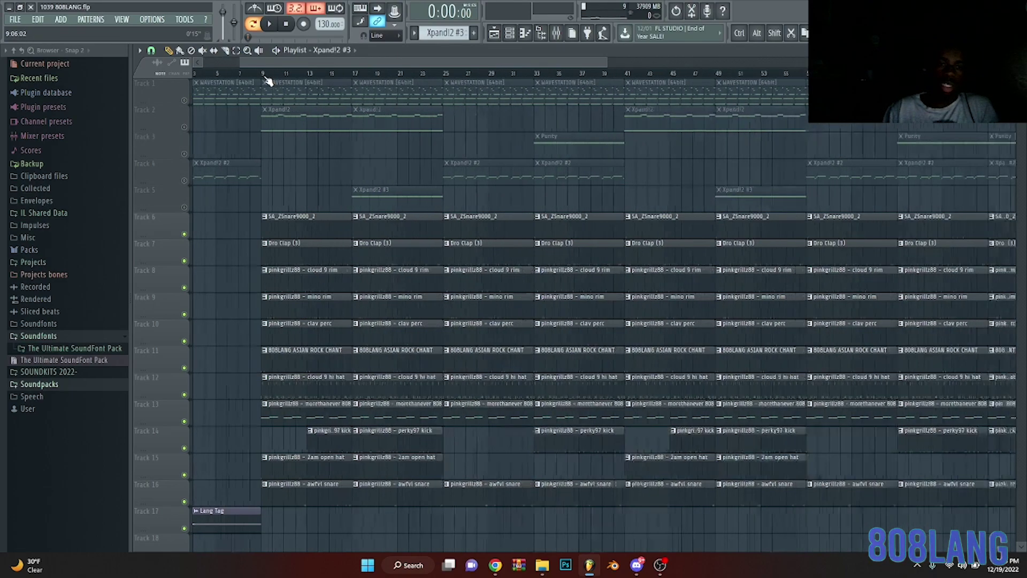
{"action": "left_click_drag", "start_coordinate": [264, 75], "coordinate": [235, 159]}
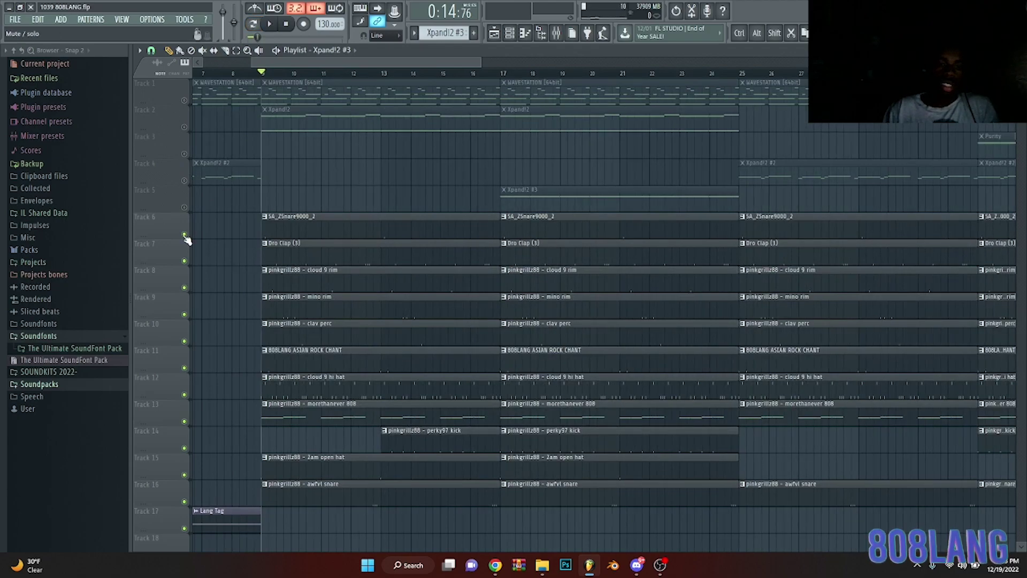
Solo the cloud 9 hi hat track, play its pattern in the piano roll while examining the notes, and return to the playlist.
{"action": "right_click", "coordinate": [184, 395]}
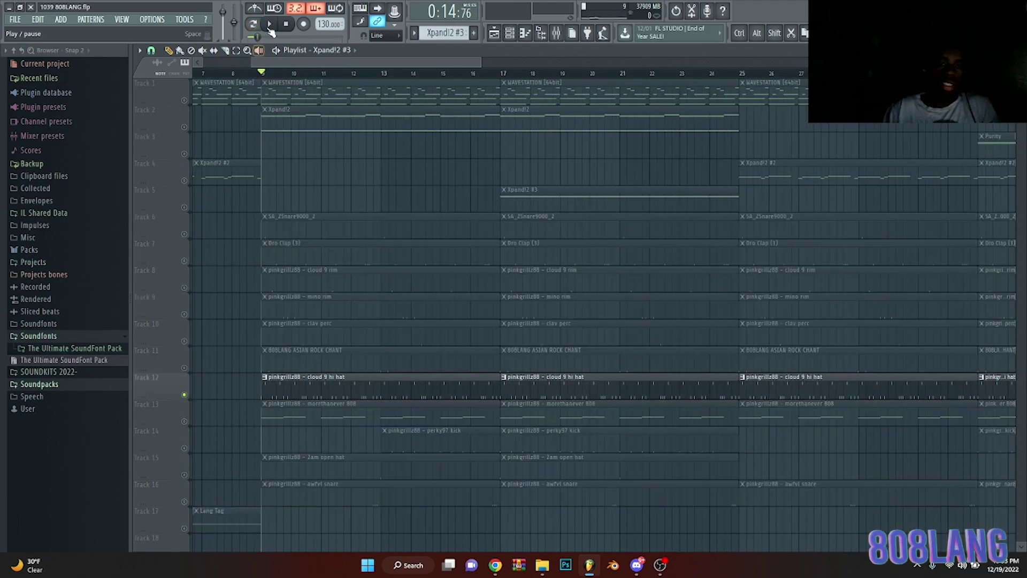
{"action": "double_click", "coordinate": [342, 397]}
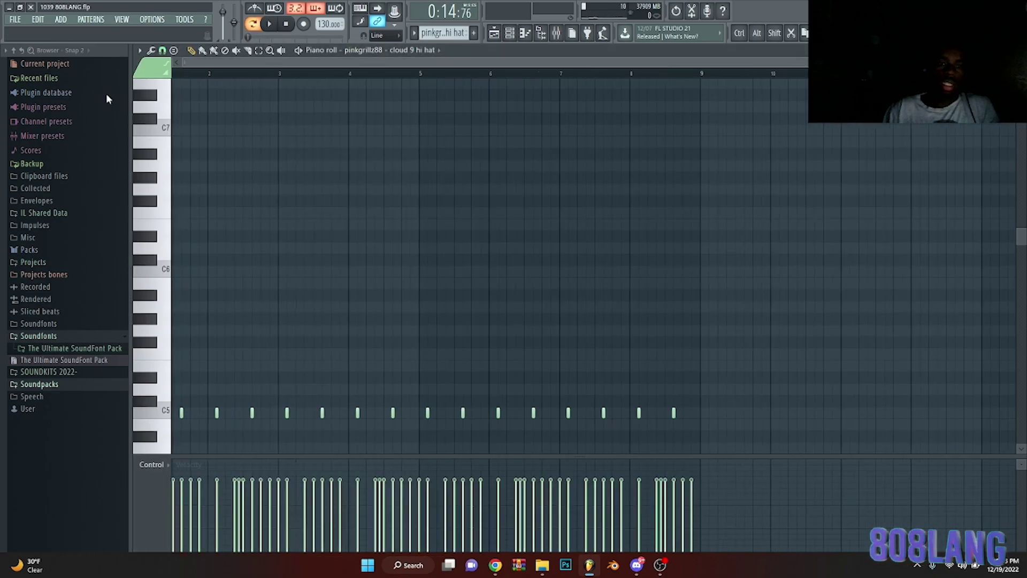
{"action": "left_click", "coordinate": [270, 24]}
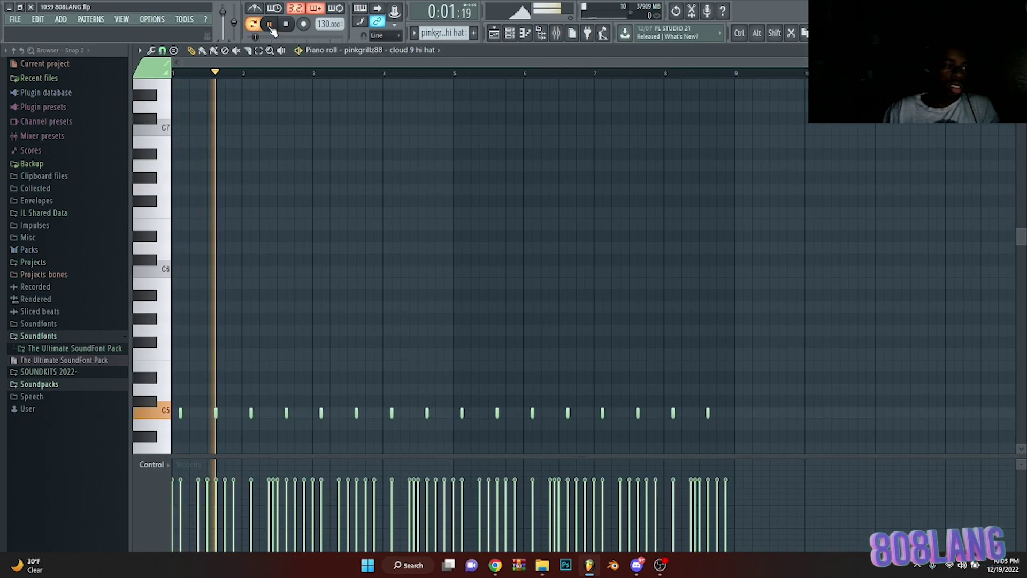
{"action": "scroll", "coordinate": [349, 197], "scroll_direction": "down", "scroll_amount": 4}
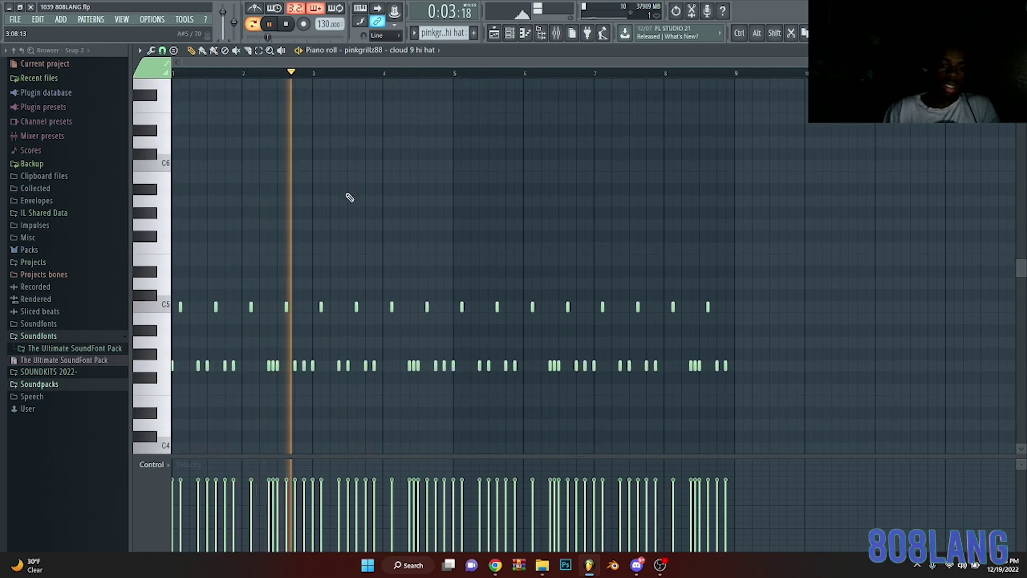
{"action": "scroll", "coordinate": [350, 197], "scroll_direction": "down", "scroll_amount": 3}
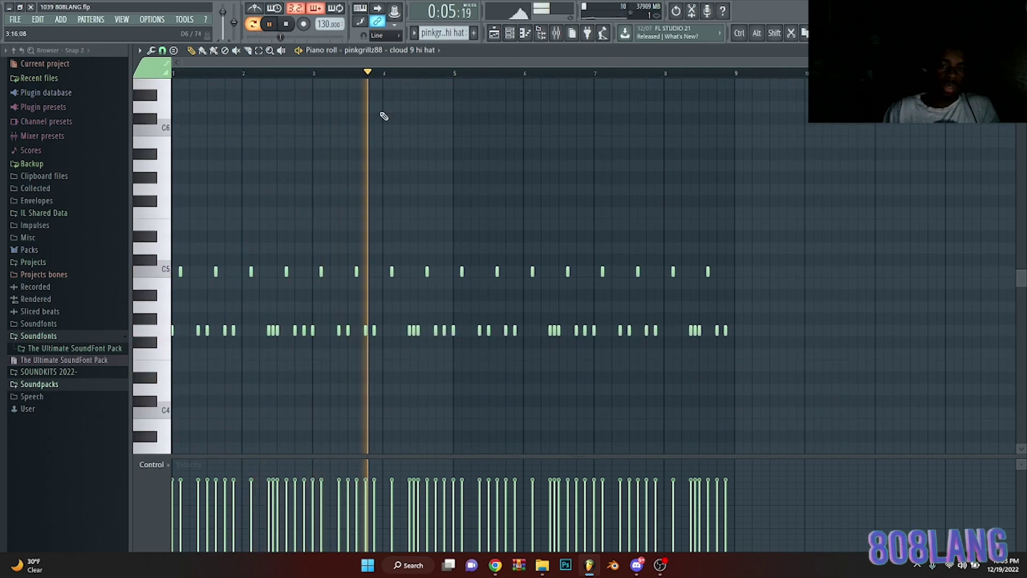
{"action": "scroll", "coordinate": [408, 76], "scroll_direction": "up", "scroll_amount": 1}
{"action": "scroll", "coordinate": [408, 77], "scroll_direction": "down", "scroll_amount": 1}
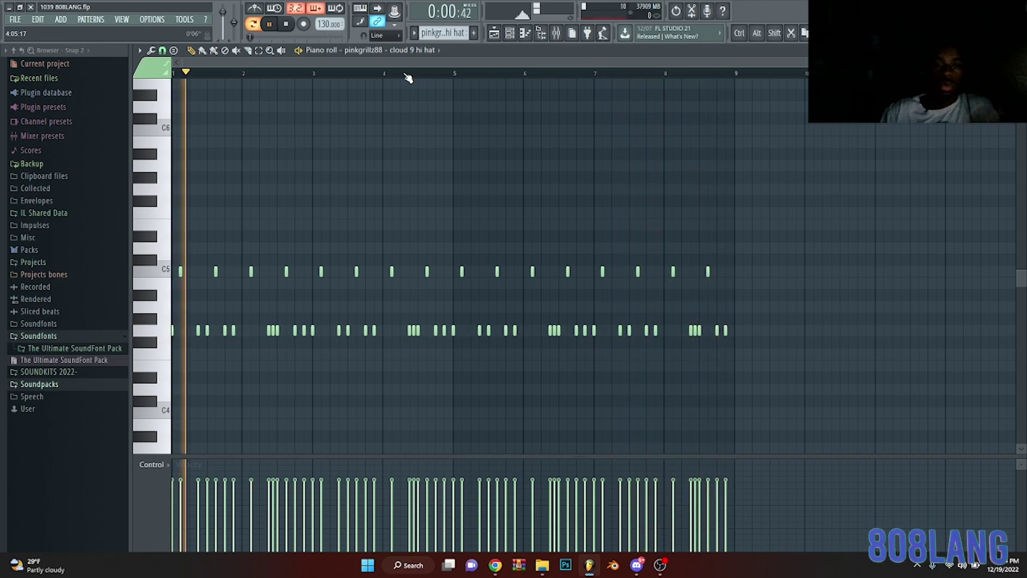
{"action": "scroll", "coordinate": [409, 75], "scroll_direction": "up", "scroll_amount": 2}
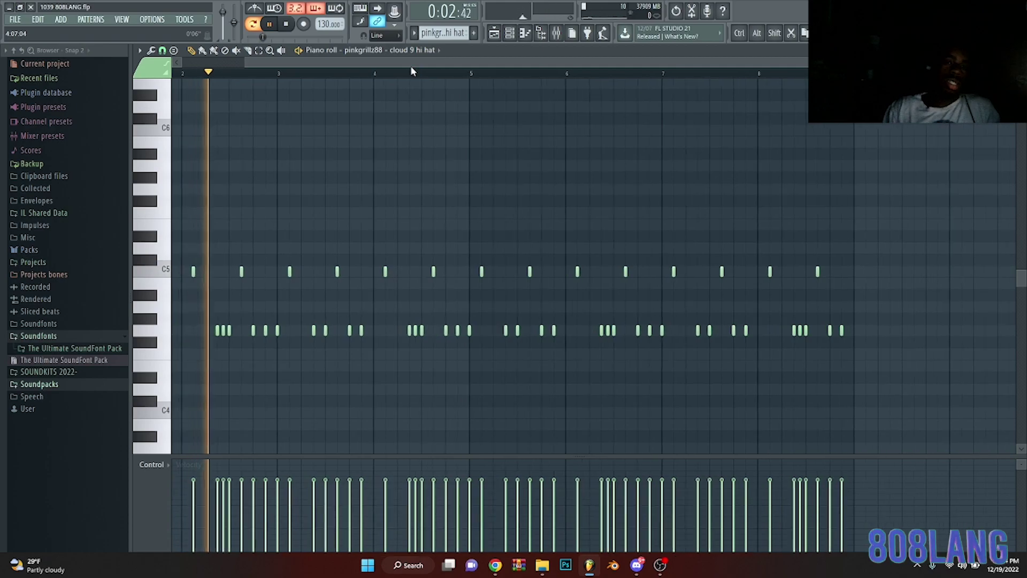
{"action": "left_click_drag", "start_coordinate": [409, 57], "coordinate": [284, 96]}
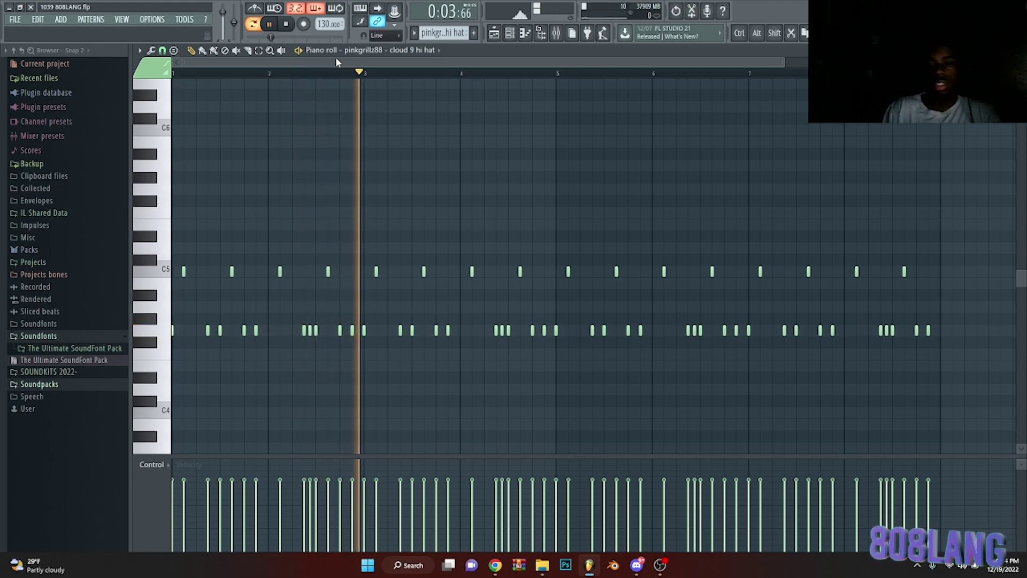
{"action": "left_click", "coordinate": [492, 33]}
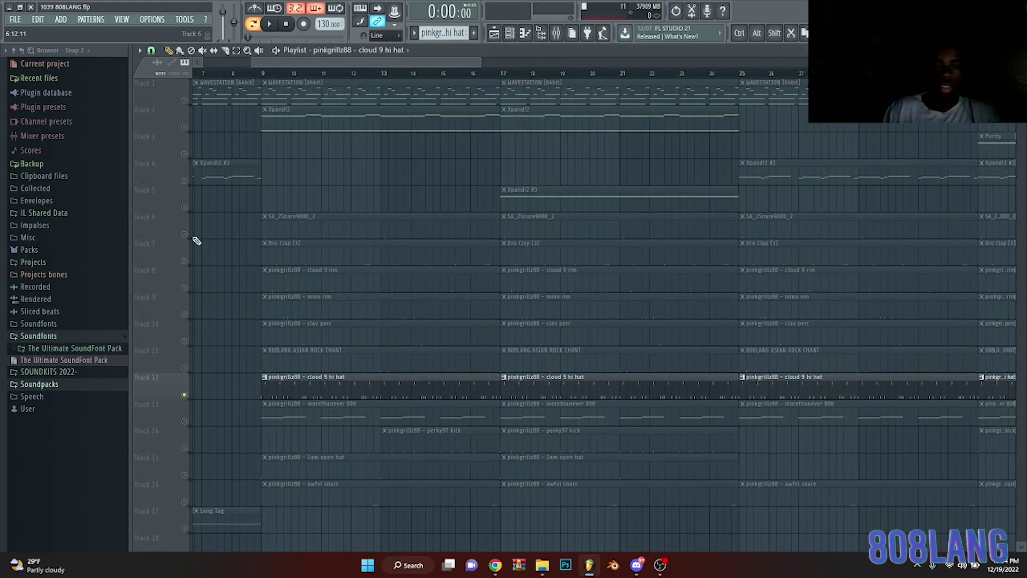
Make SA_ZSnare9000_2 the only active track, play its pattern in the piano roll, and return to the playlist.
{"action": "left_click", "coordinate": [184, 233]}
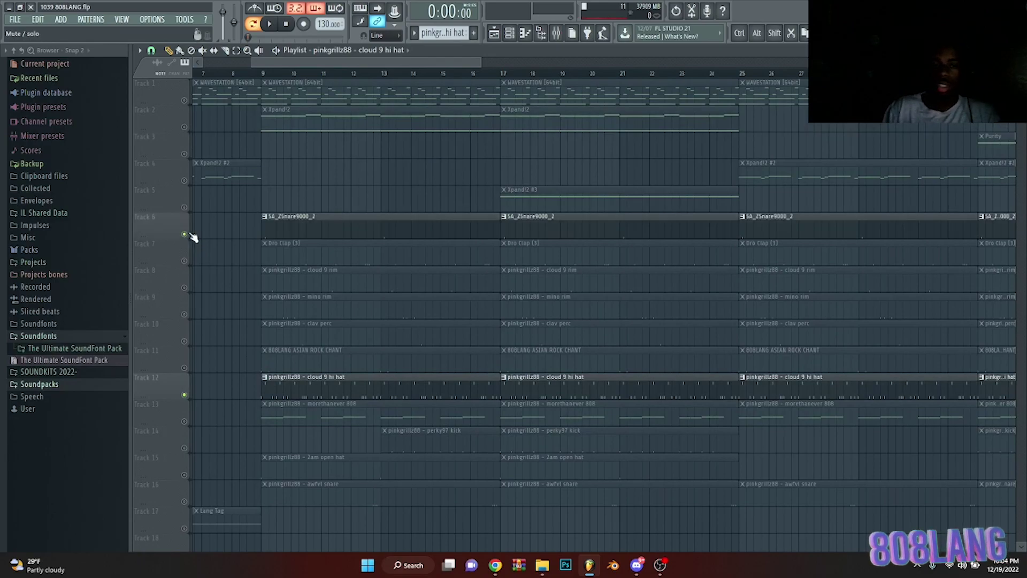
{"action": "left_click", "coordinate": [184, 395]}
{"action": "double_click", "coordinate": [297, 235]}
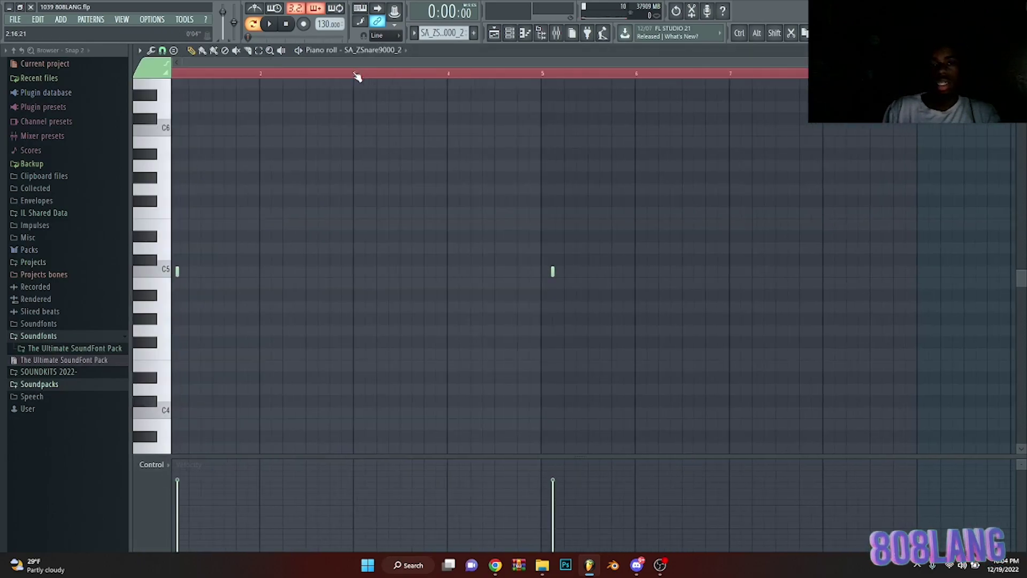
{"action": "left_click", "coordinate": [270, 25]}
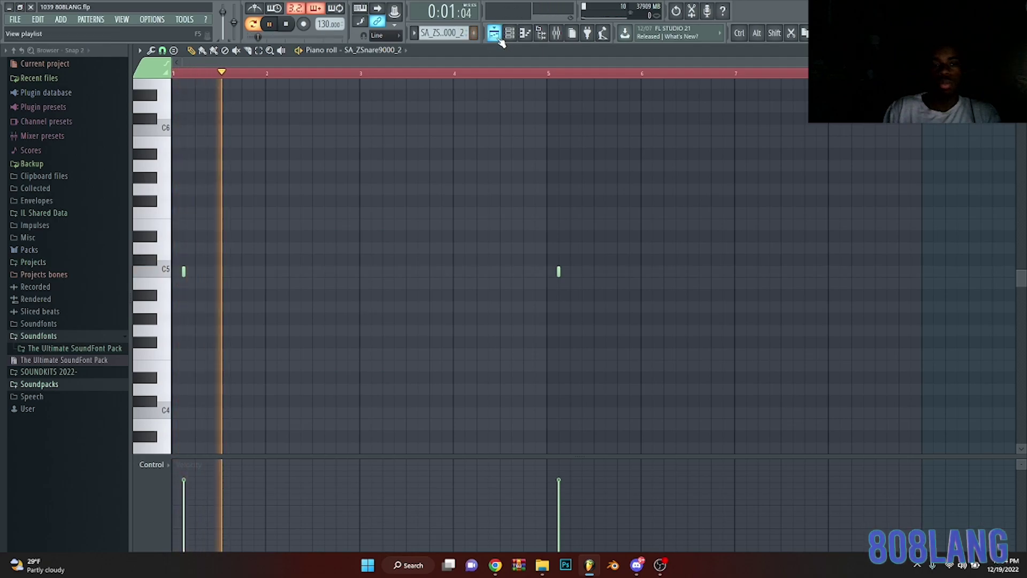
{"action": "left_click", "coordinate": [535, 75]}
{"action": "left_click", "coordinate": [286, 24]}
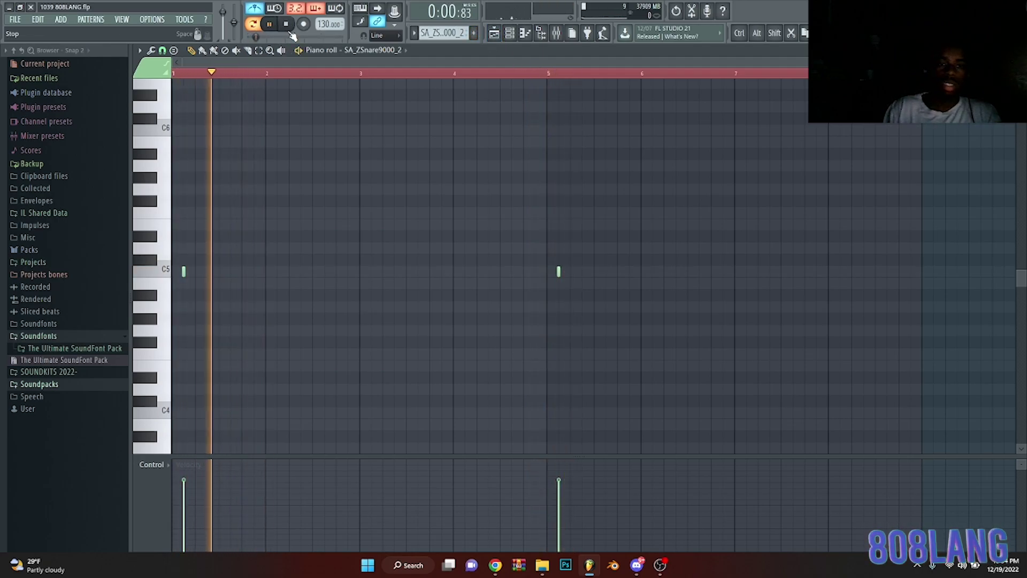
{"action": "left_click", "coordinate": [494, 33]}
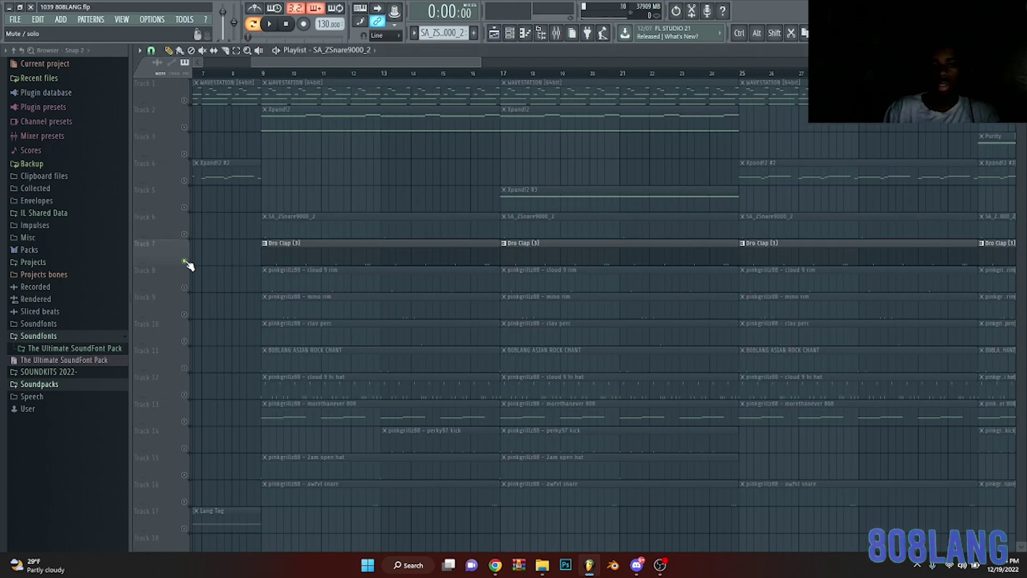
Open the Dro Clap (3) pattern in the piano roll from its start, play it, and return to the playlist.
{"action": "double_click", "coordinate": [294, 261]}
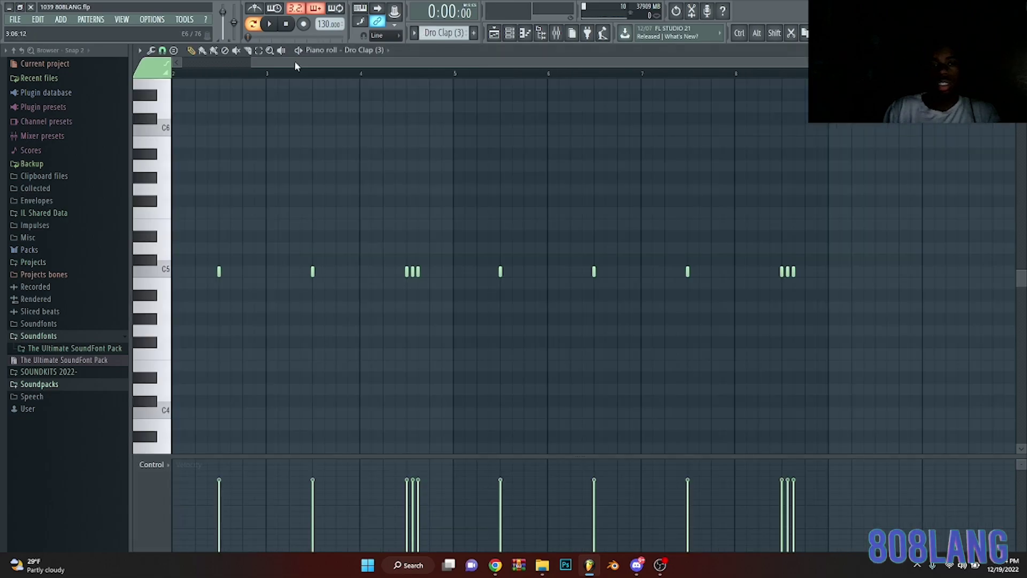
{"action": "left_click_drag", "start_coordinate": [288, 63], "coordinate": [101, 108]}
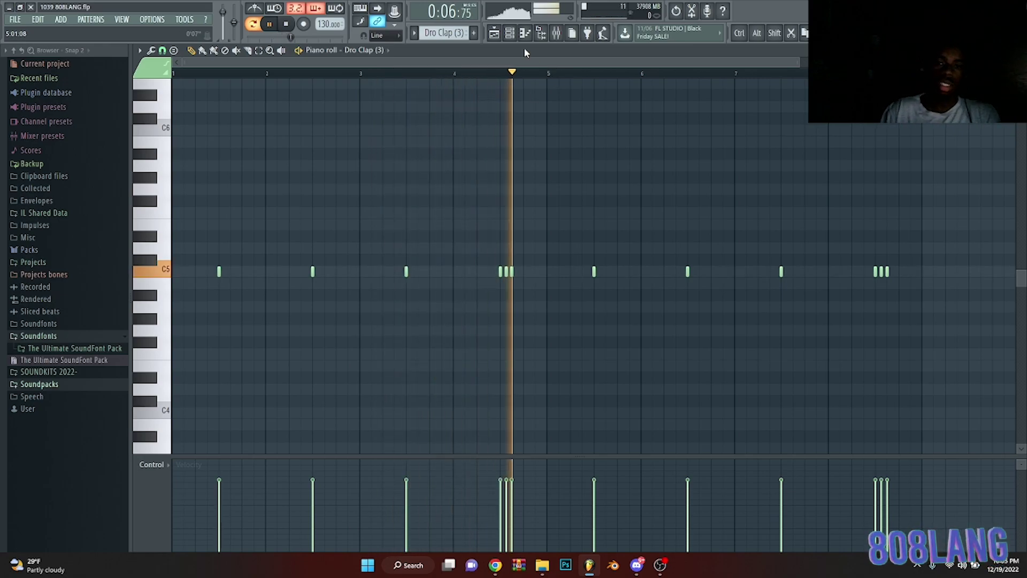
{"action": "left_click", "coordinate": [494, 33]}
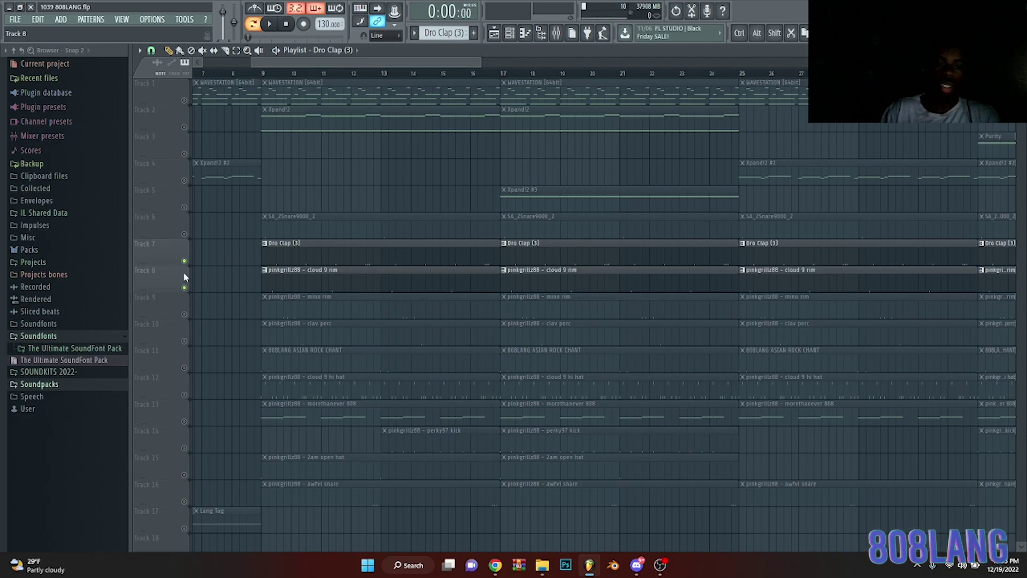
Play the cloud 9 rim pattern alone, then layered with Dro Clap (3) in the song, and view its notes again.
{"action": "double_click", "coordinate": [302, 280]}
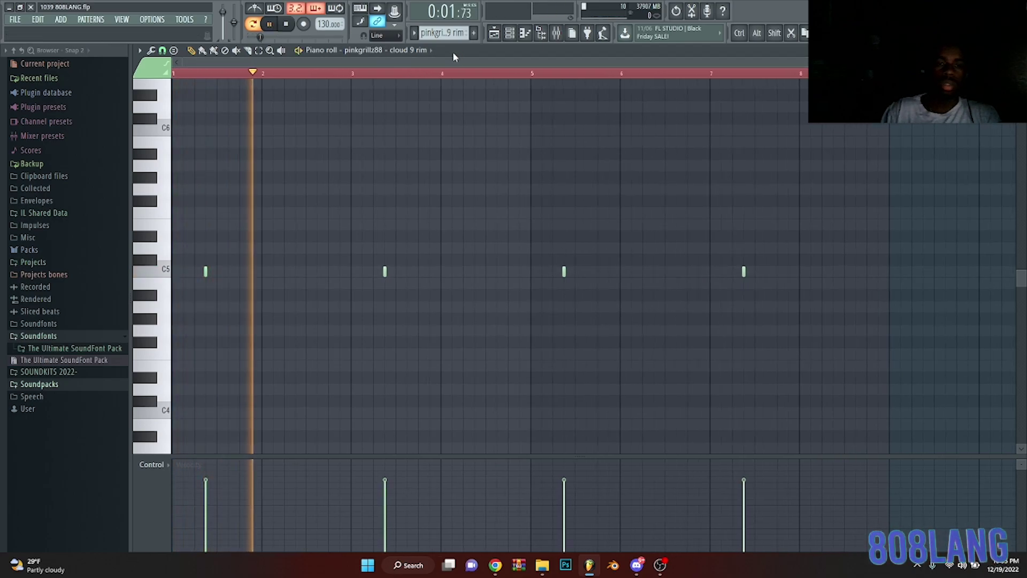
{"action": "left_click", "coordinate": [495, 34]}
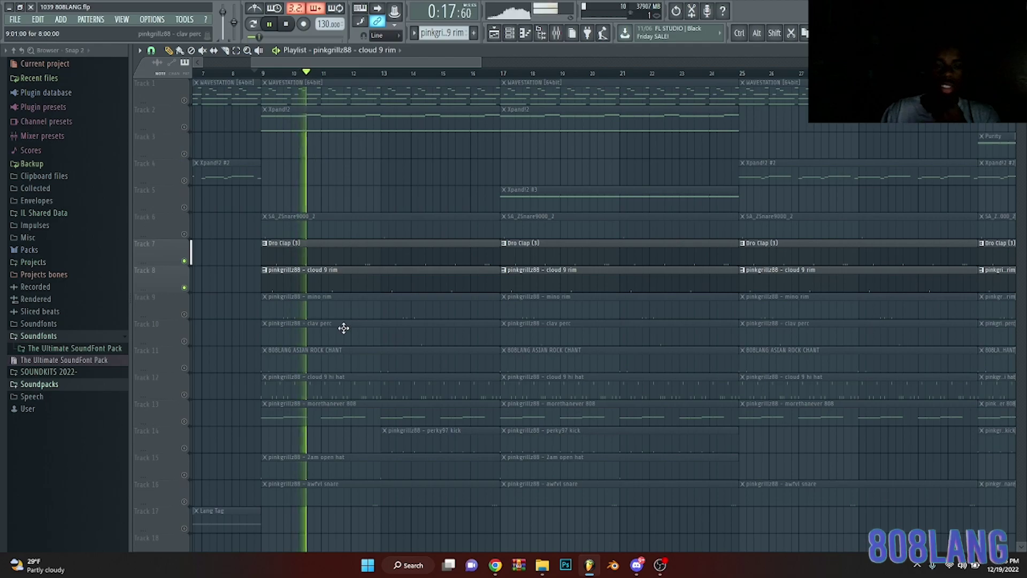
{"action": "double_click", "coordinate": [345, 289]}
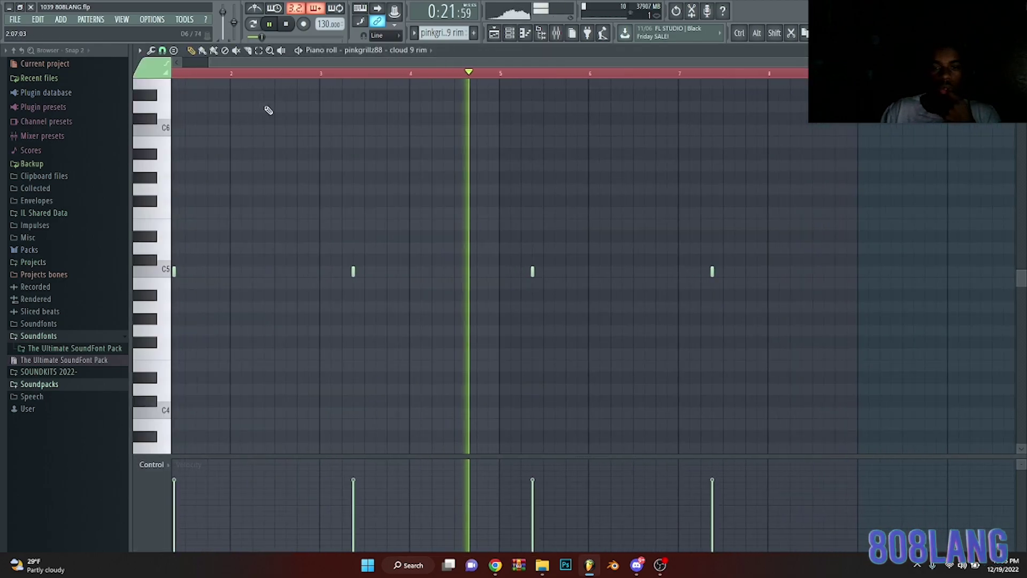
{"action": "left_click", "coordinate": [506, 33]}
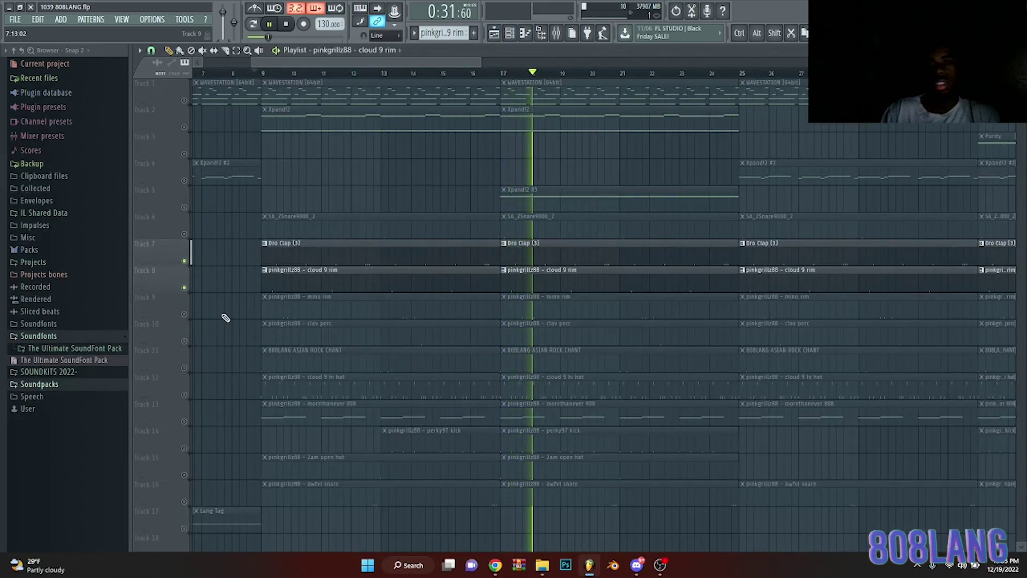
Solo the mino rim track from bar 9, play its pattern in the piano roll with the metronome on, and return to the playlist.
{"action": "left_click", "coordinate": [261, 75]}
{"action": "right_click", "coordinate": [184, 314]}
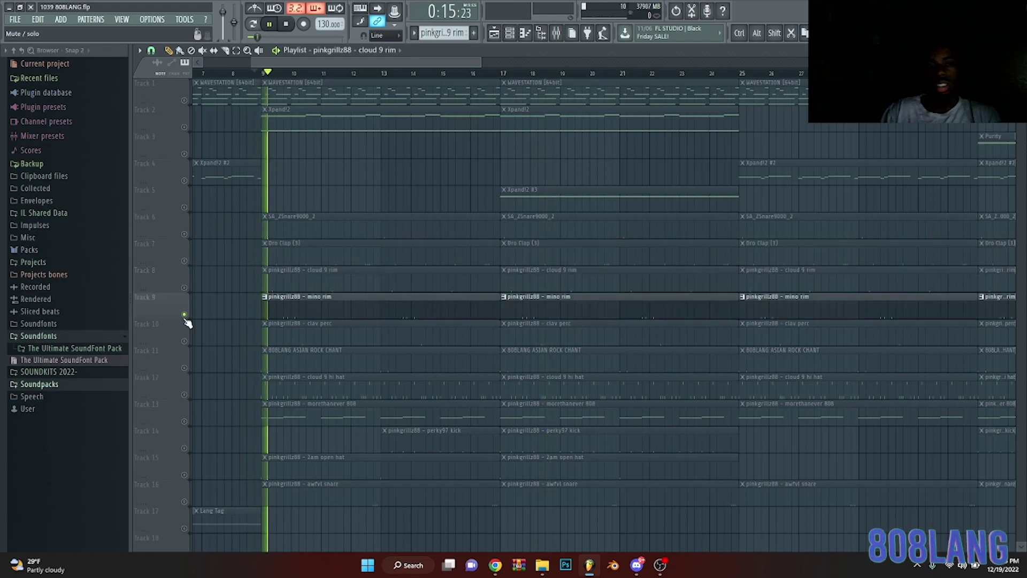
{"action": "double_click", "coordinate": [291, 298]}
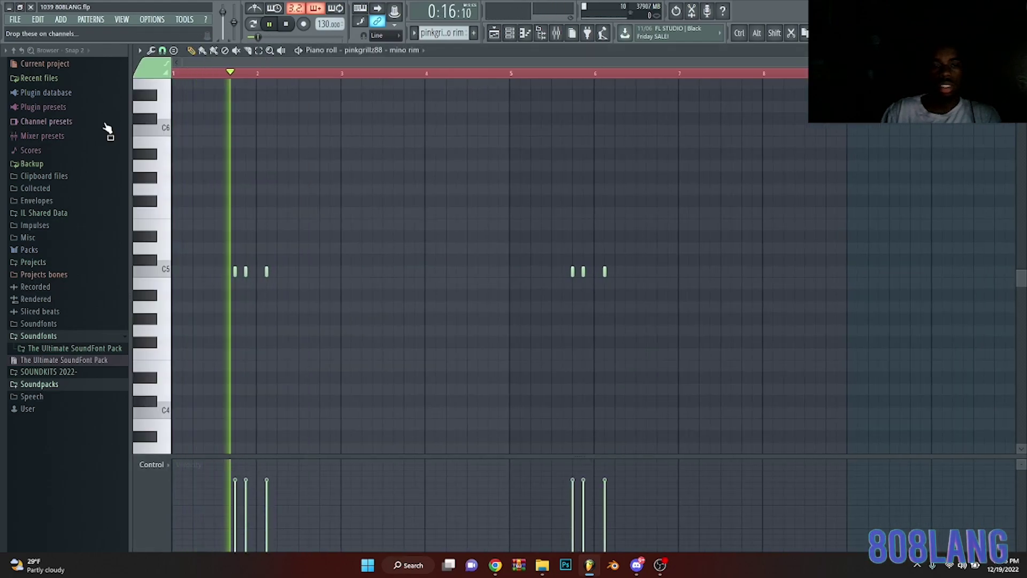
{"action": "left_click", "coordinate": [261, 8]}
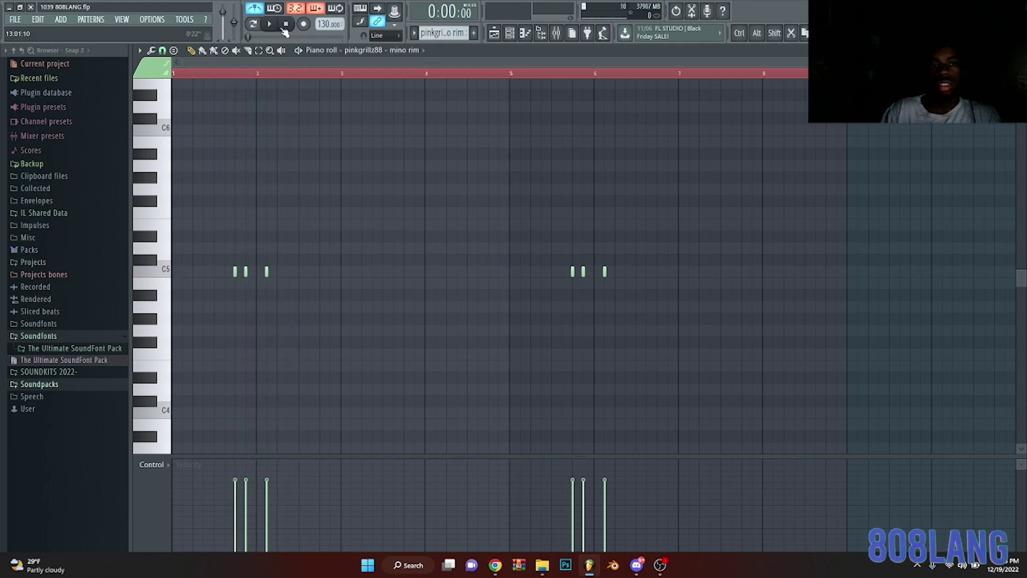
{"action": "left_click", "coordinate": [255, 28]}
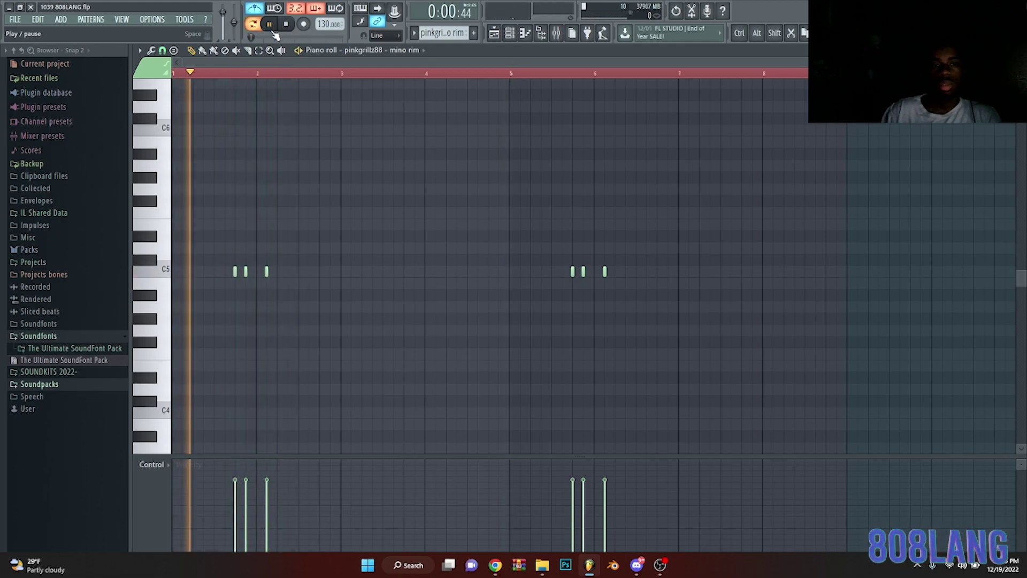
{"action": "left_click", "coordinate": [494, 33]}
Unmute the Dro Clap, cloud 9 rim and clav perc tracks alongside mino rim, playing the song from bar 9.
{"action": "left_click_drag", "start_coordinate": [194, 294], "coordinate": [191, 263]}
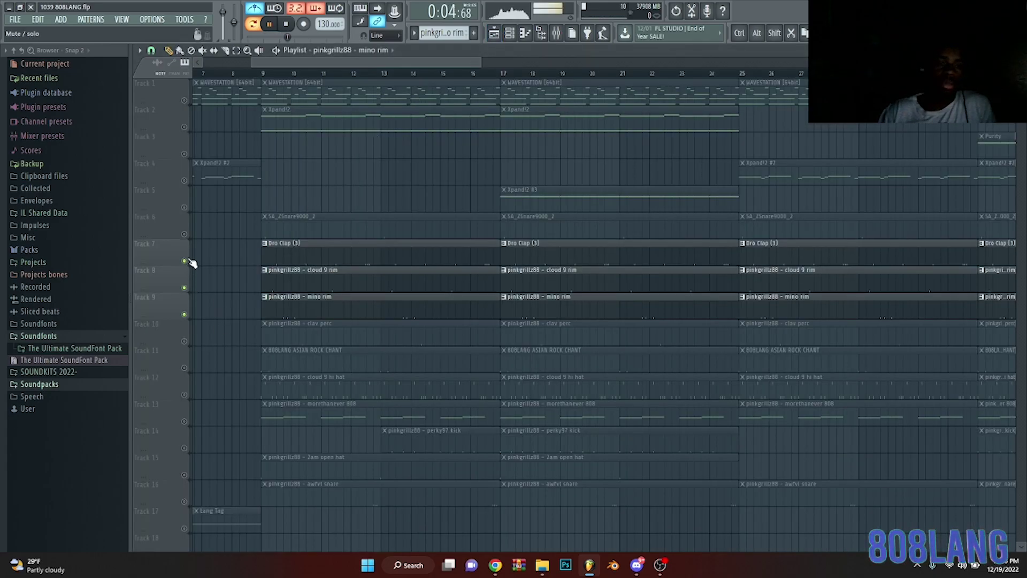
{"action": "left_click", "coordinate": [263, 75]}
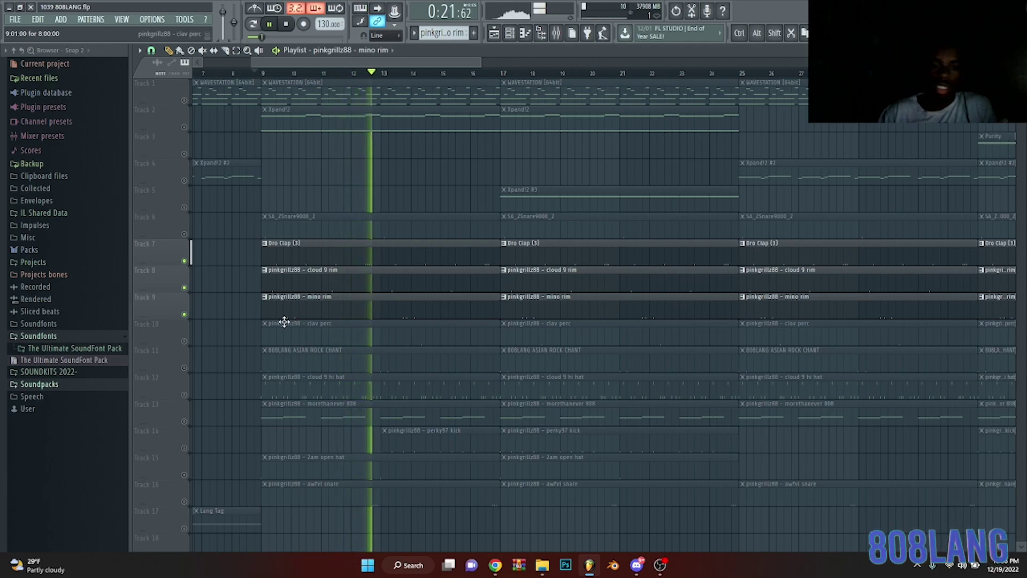
{"action": "left_click", "coordinate": [184, 341]}
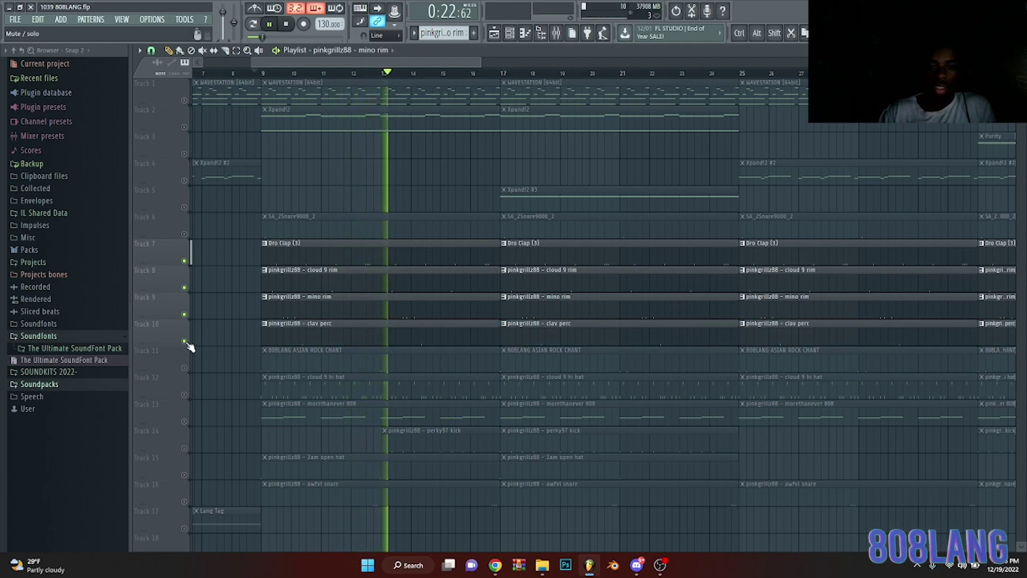
View the clav perc notes in the piano roll, and compare the four percussion tracks' hit placement in the playlist during playback.
{"action": "double_click", "coordinate": [326, 337]}
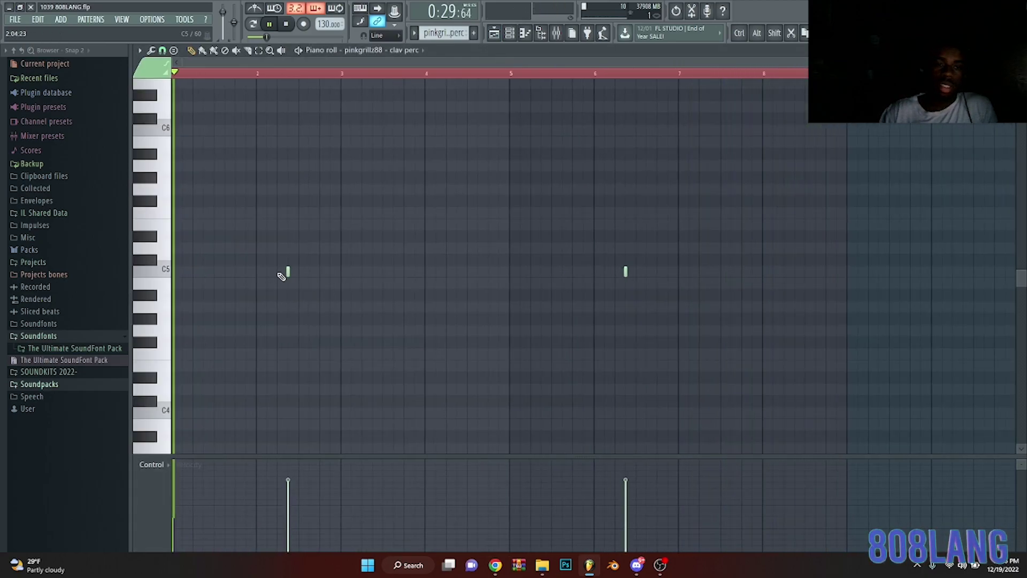
{"action": "left_click", "coordinate": [500, 34]}
{"action": "scroll", "coordinate": [272, 209], "scroll_direction": "up", "scroll_amount": 4}
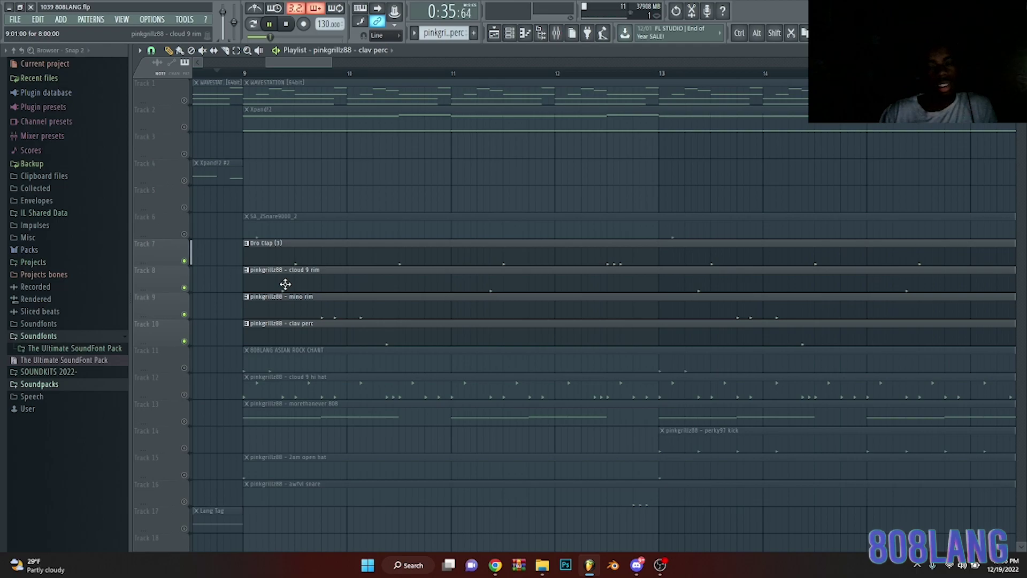
{"action": "scroll", "coordinate": [402, 80], "scroll_direction": "down", "scroll_amount": 2}
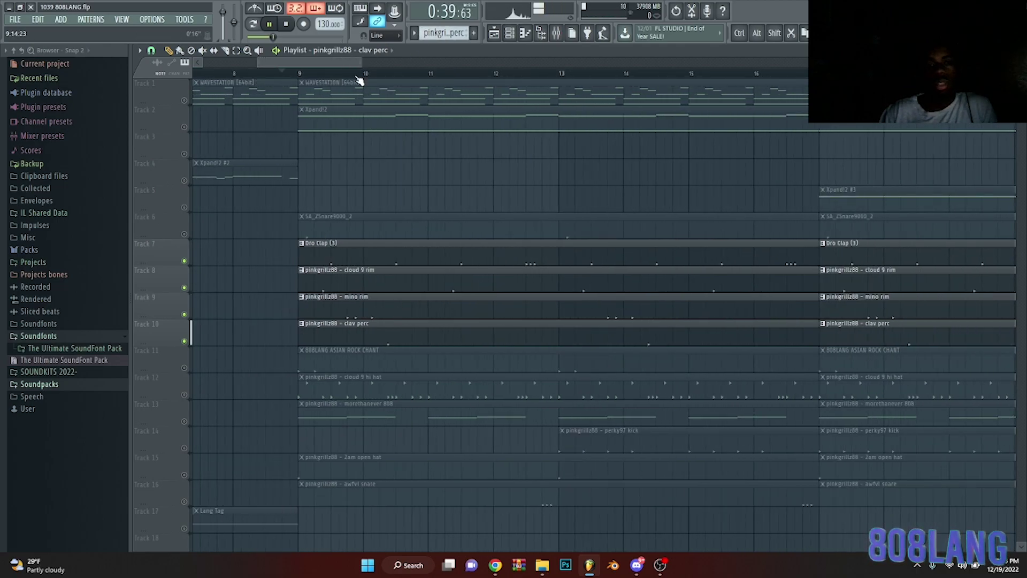
{"action": "scroll", "coordinate": [358, 80], "scroll_direction": "down", "scroll_amount": 4}
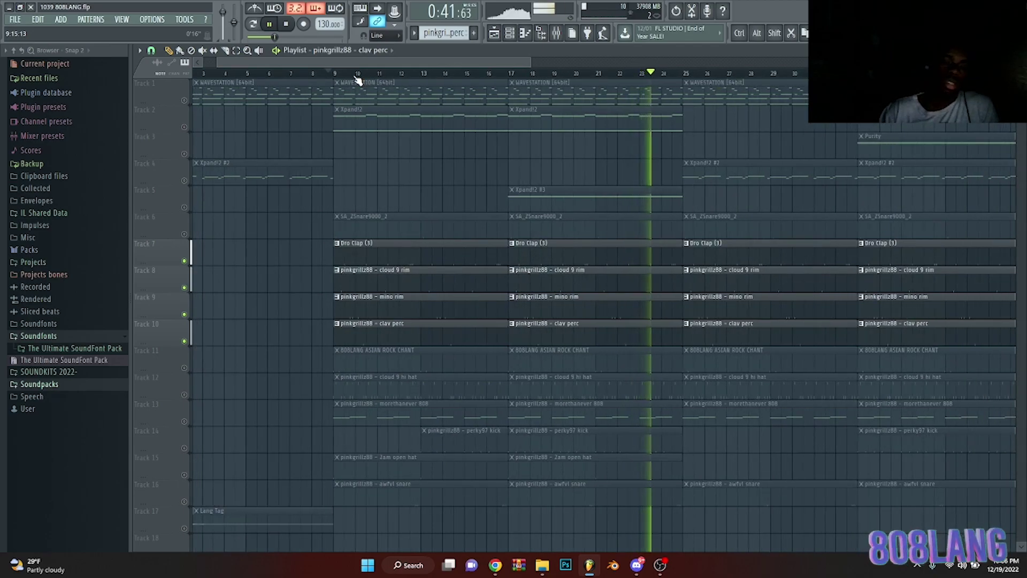
Solo the 808LANG ASIAN ROCK CHANT track and play it from just before bar 9.
{"action": "scroll", "coordinate": [355, 76], "scroll_direction": "up", "scroll_amount": 4}
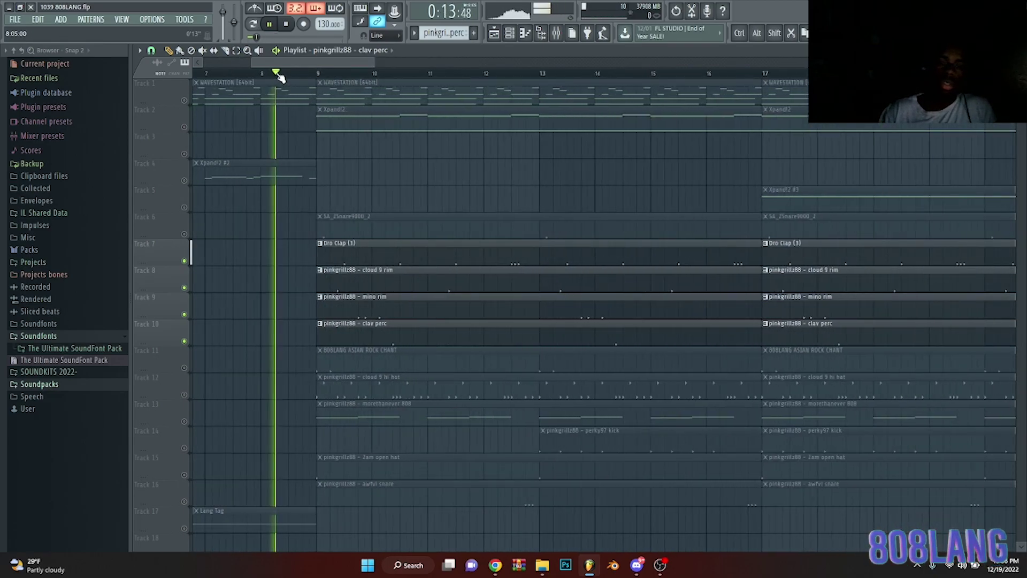
{"action": "key", "text": "space"}
{"action": "left_click", "coordinate": [184, 368]}
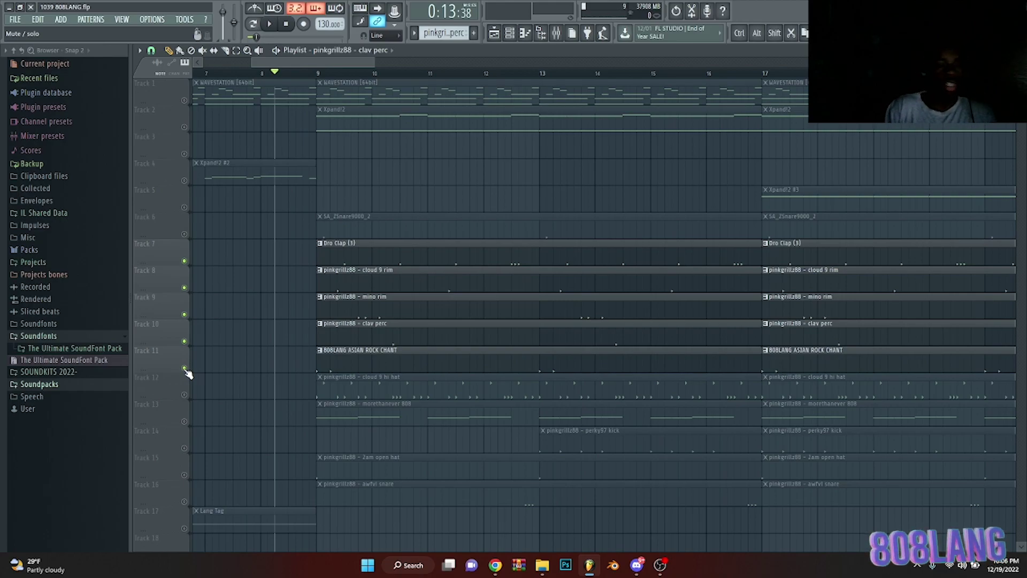
{"action": "left_click", "coordinate": [184, 368], "text": "ctrl"}
{"action": "key", "text": "space"}
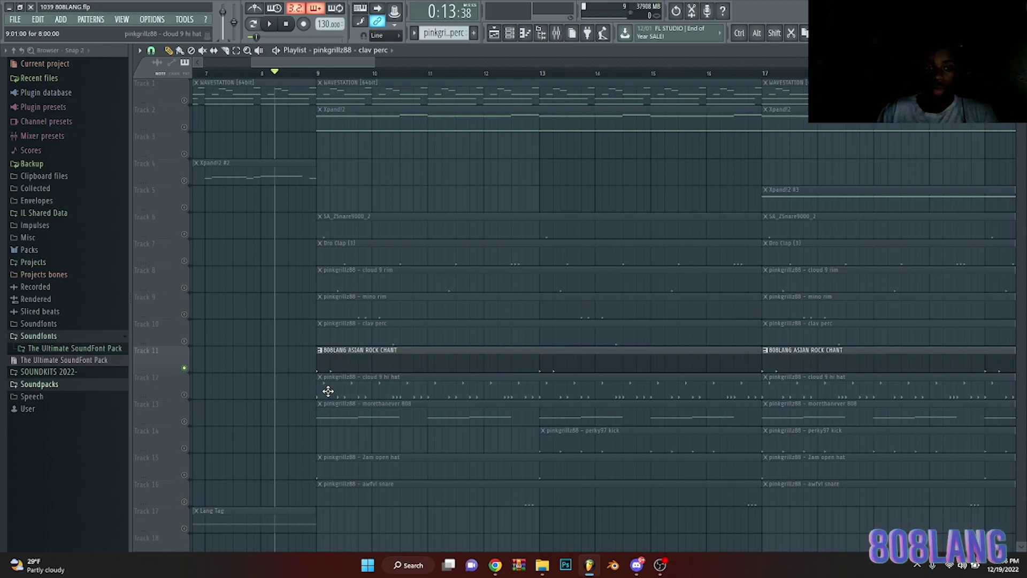
View the ASIAN ROCK CHANT notes in the piano roll, undo the last note move, and return to the playlist.
{"action": "double_click", "coordinate": [337, 360]}
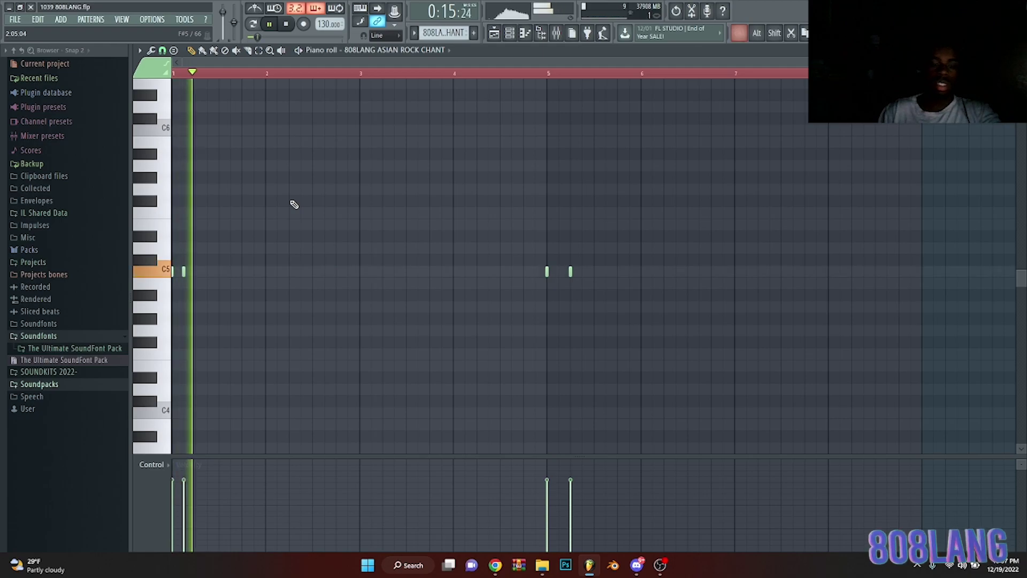
{"action": "key", "text": "ctrl+z"}
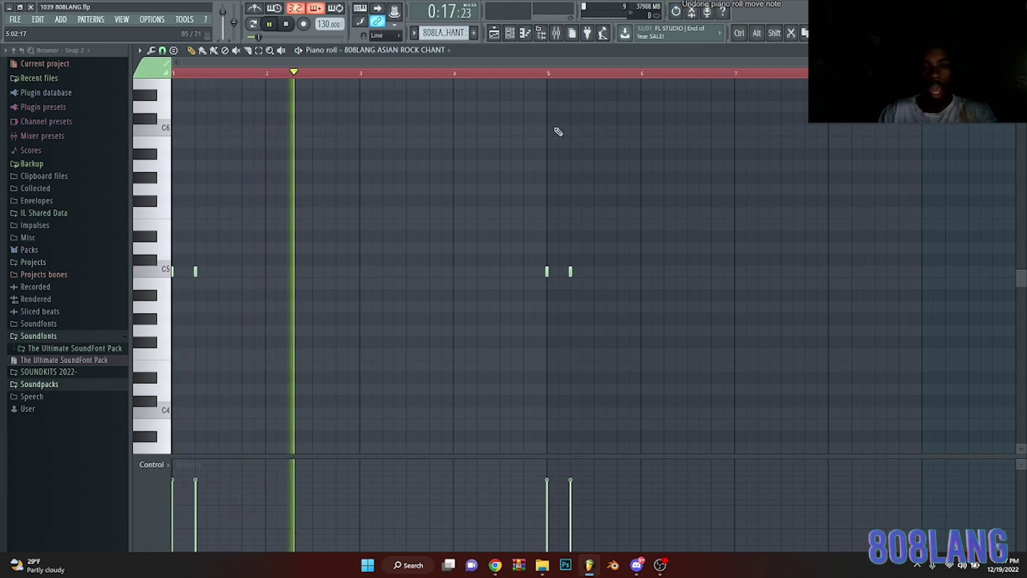
{"action": "left_click", "coordinate": [493, 33]}
Unmute the SA_2Snare9000_2 through clav perc tracks and the cloud 9 hi hat, playing them layered with the chant.
{"action": "left_click_drag", "start_coordinate": [193, 348], "coordinate": [187, 240]}
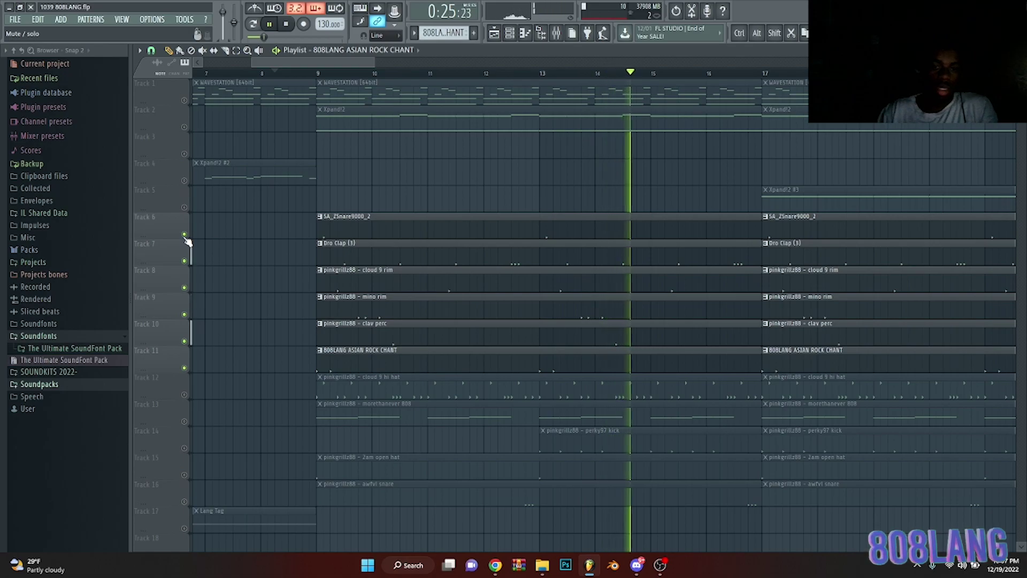
{"action": "key", "text": "space"}
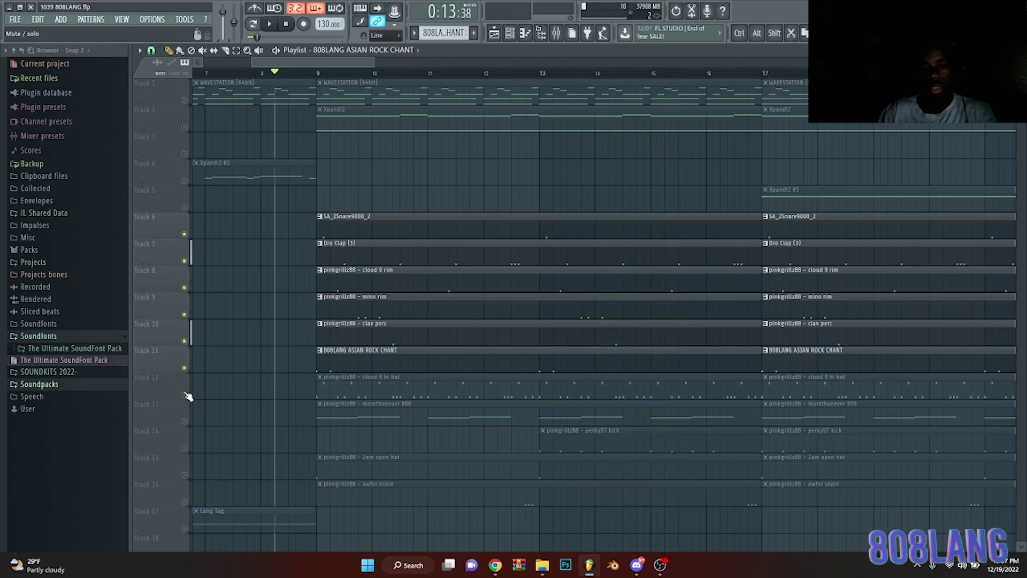
{"action": "left_click", "coordinate": [184, 394]}
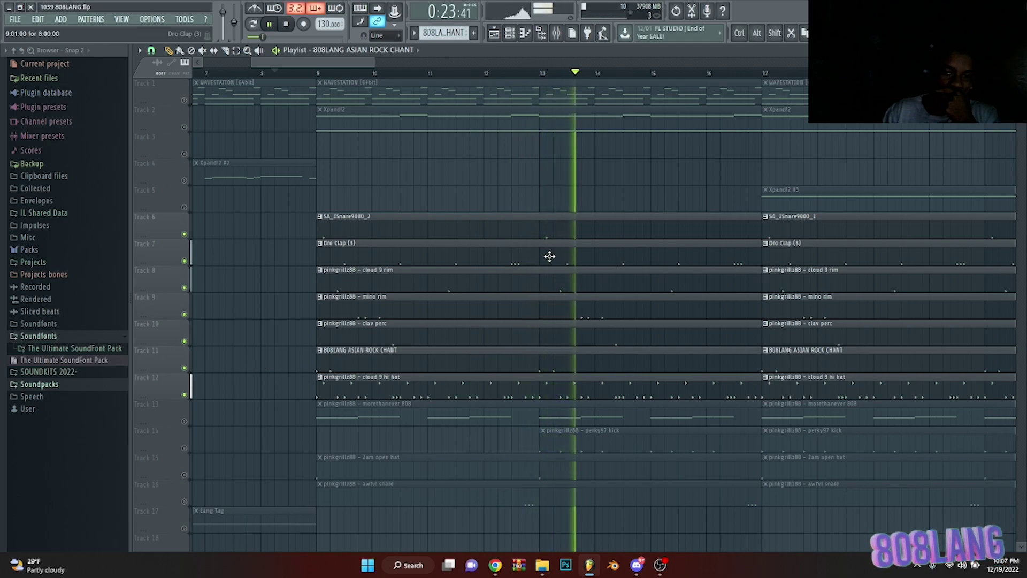
{"action": "scroll", "coordinate": [549, 256], "scroll_direction": "up", "scroll_amount": 3}
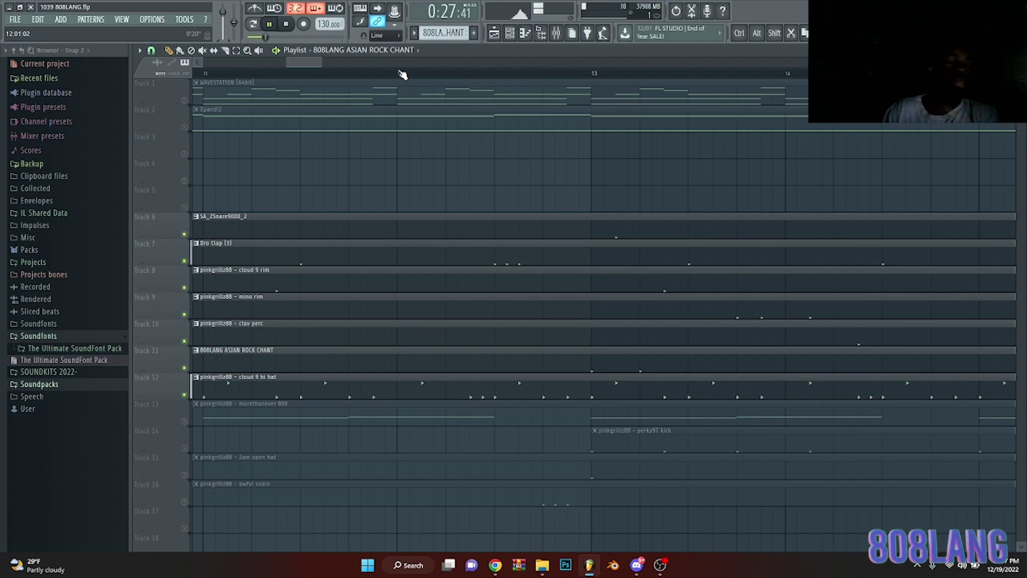
{"action": "scroll", "coordinate": [402, 75], "scroll_direction": "down", "scroll_amount": 5}
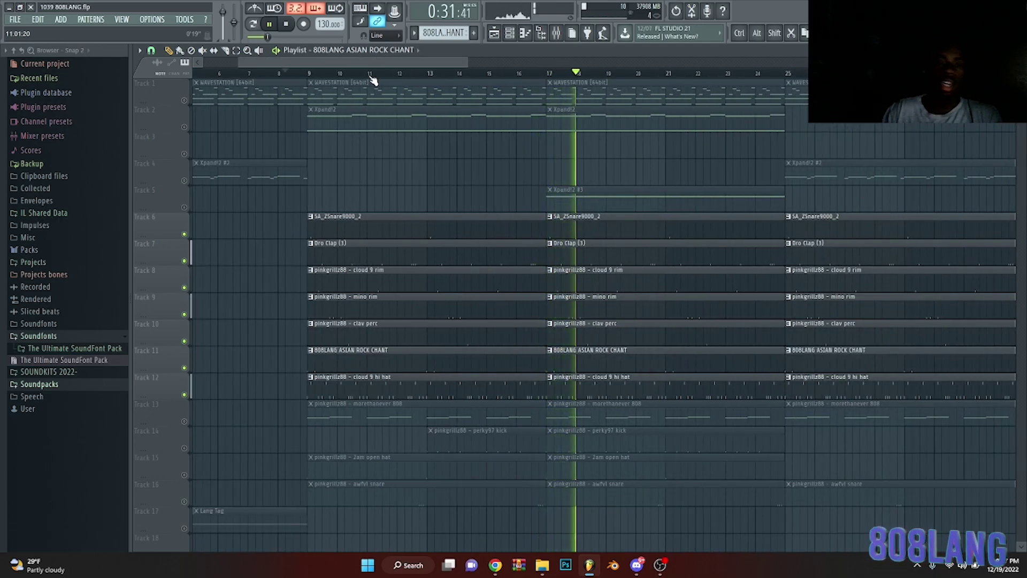
{"action": "scroll", "coordinate": [371, 79], "scroll_direction": "down", "scroll_amount": 3}
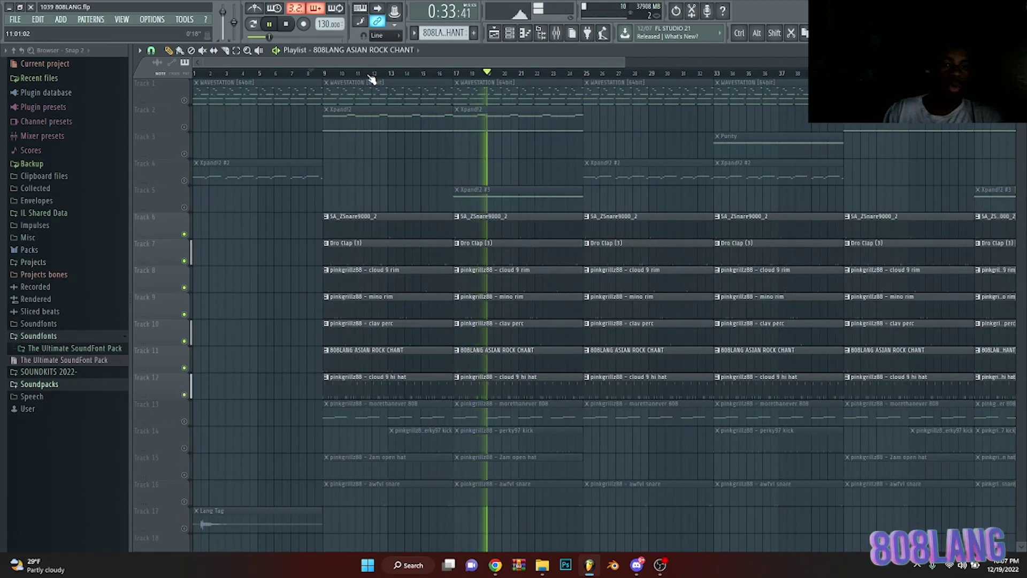
{"action": "scroll", "coordinate": [369, 77], "scroll_direction": "up", "scroll_amount": 2}
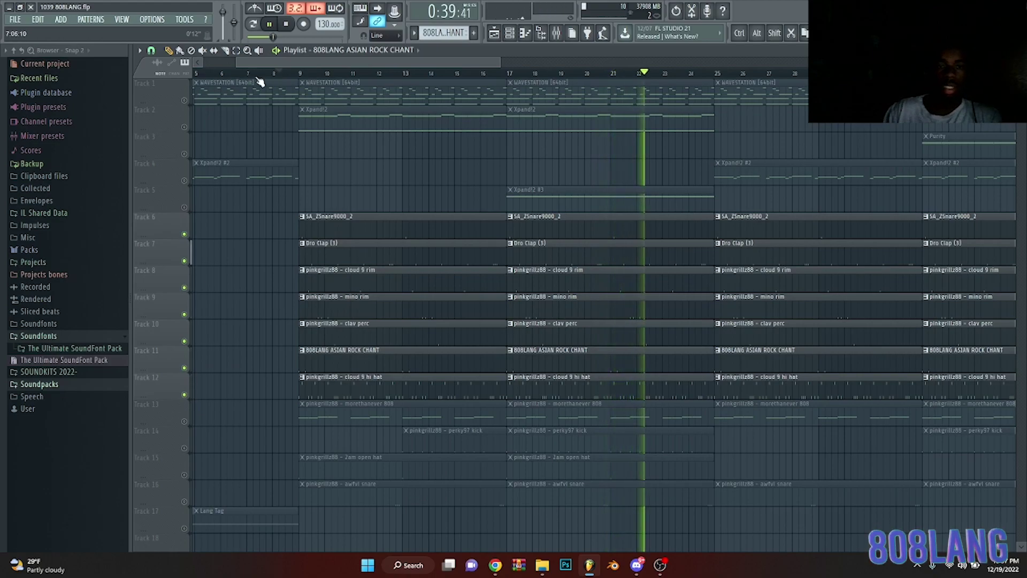
Solo the morethanever 808 track and raise its first note in bar 5 by an octave to B4 in the piano roll.
{"action": "right_click", "coordinate": [184, 421]}
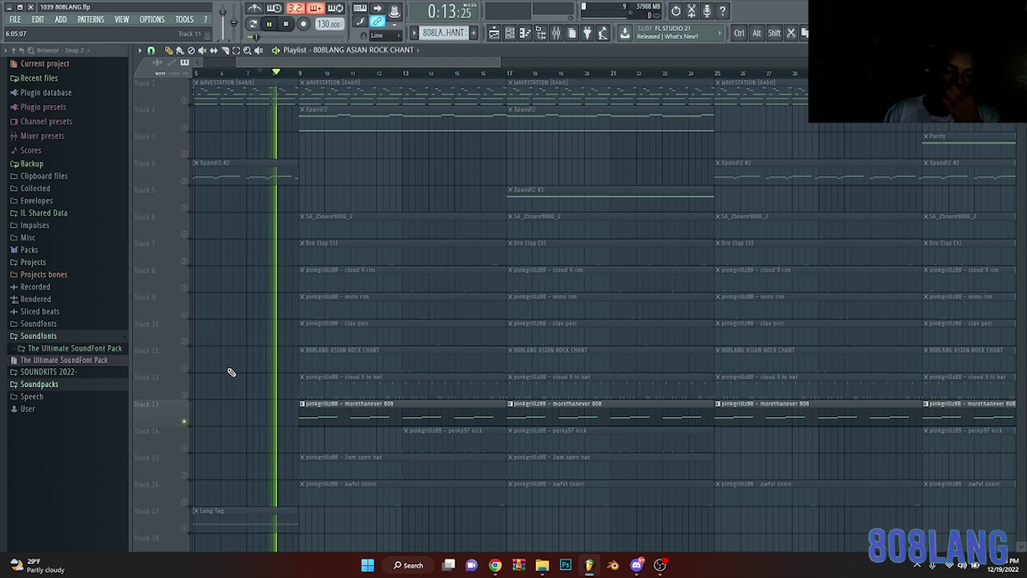
{"action": "double_click", "coordinate": [344, 413]}
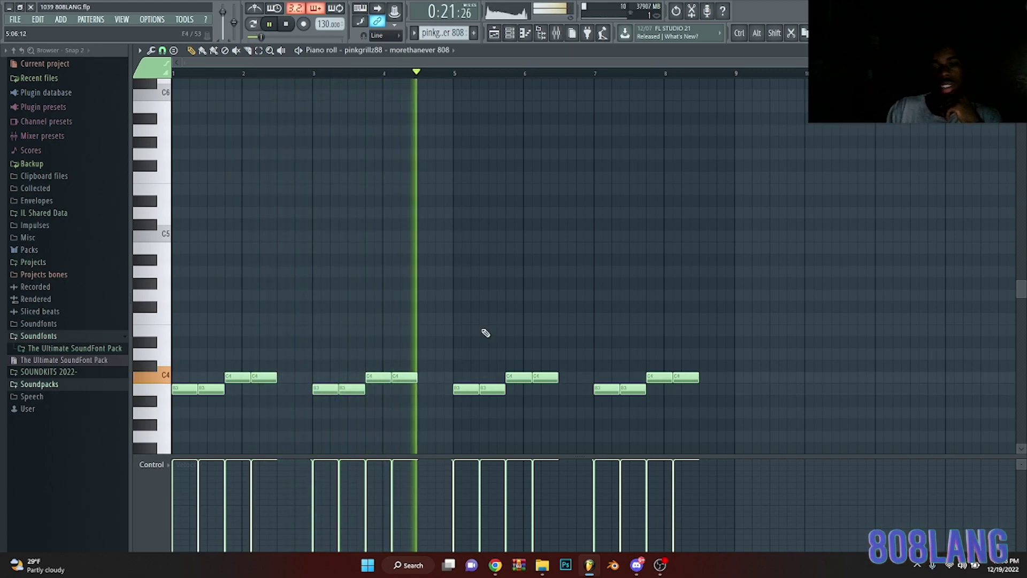
{"action": "left_click_drag", "start_coordinate": [458, 385], "coordinate": [470, 426]}
{"action": "key", "text": "ctrl+Up"}
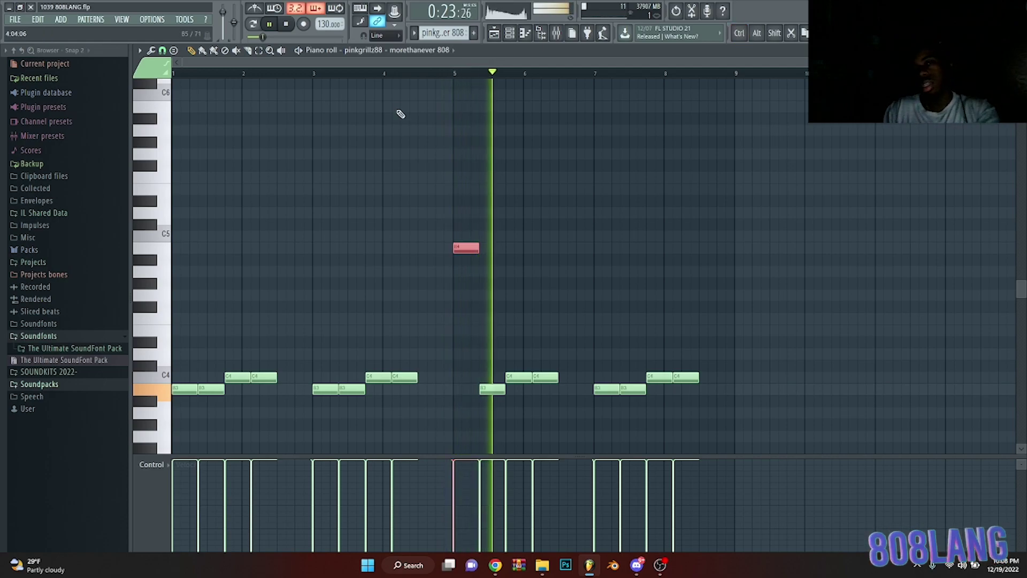
{"action": "left_click", "coordinate": [441, 193]}
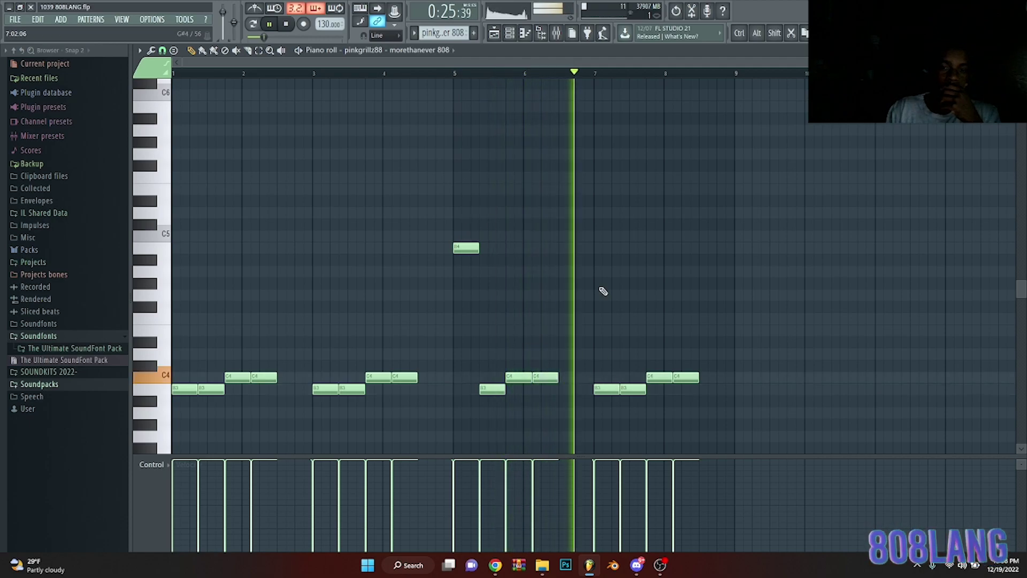
Add a roll of short C4 notes at the end of bar 8 in the morethanever 808 pattern.
{"action": "scroll", "coordinate": [598, 291], "scroll_direction": "up", "scroll_amount": 3, "text": "ctrl"}
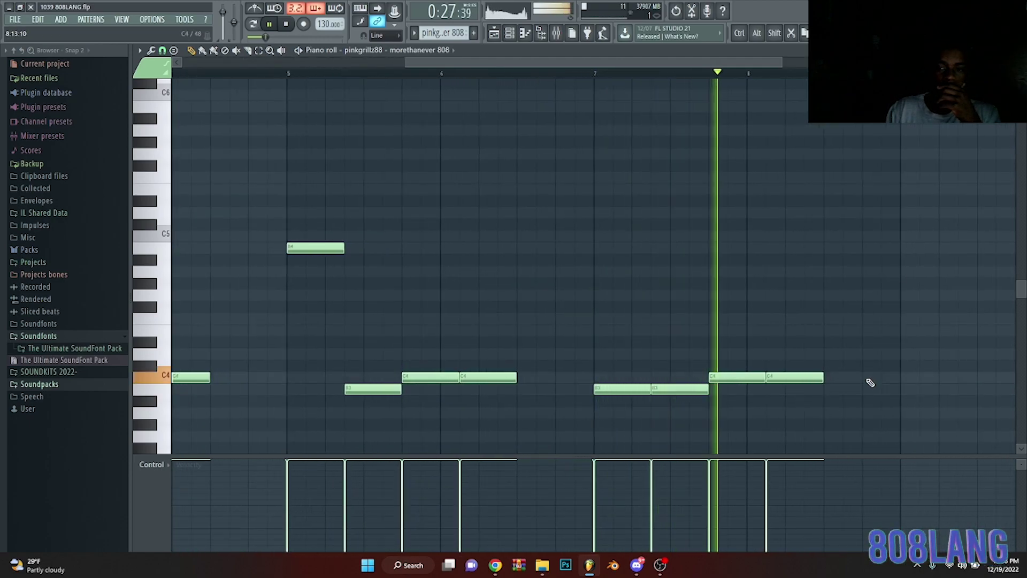
{"action": "left_click", "coordinate": [865, 378]}
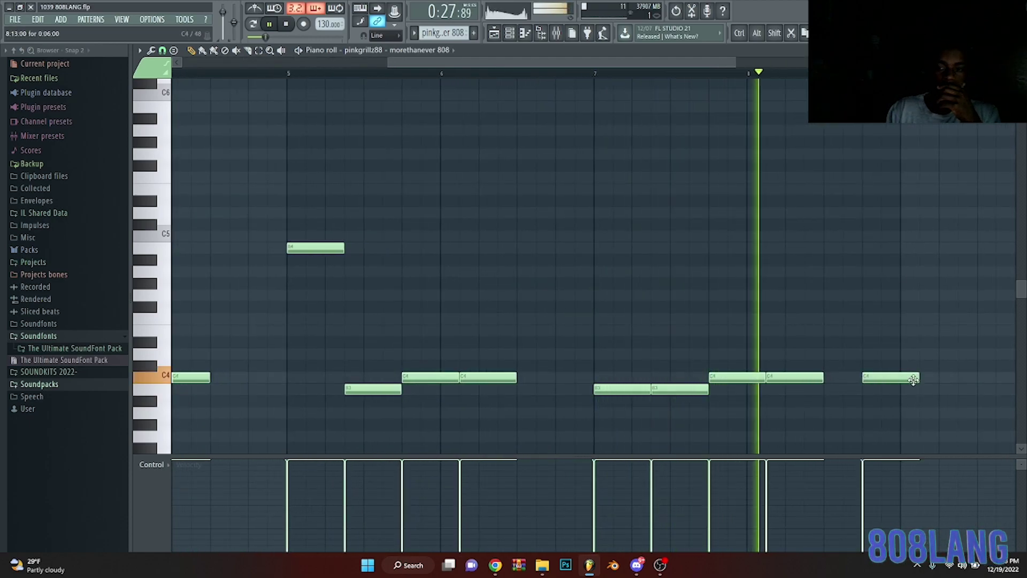
{"action": "left_click", "coordinate": [162, 49]}
{"action": "left_click", "coordinate": [174, 155]}
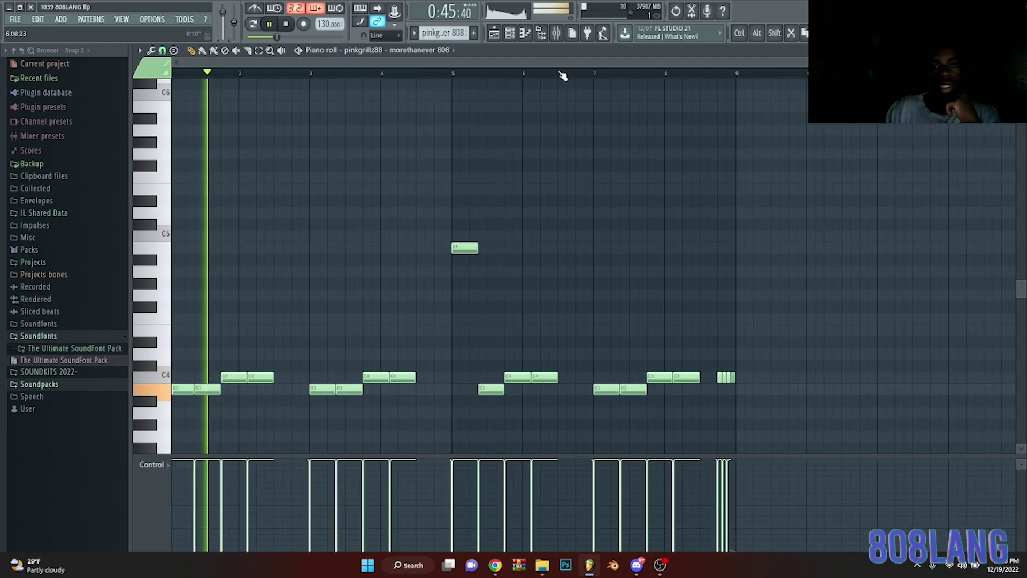
Unmute every track from cloud 9 hi hat up to SA_2Snare9000_2 in the playlist and play them layered with the 808.
{"action": "left_click", "coordinate": [494, 32]}
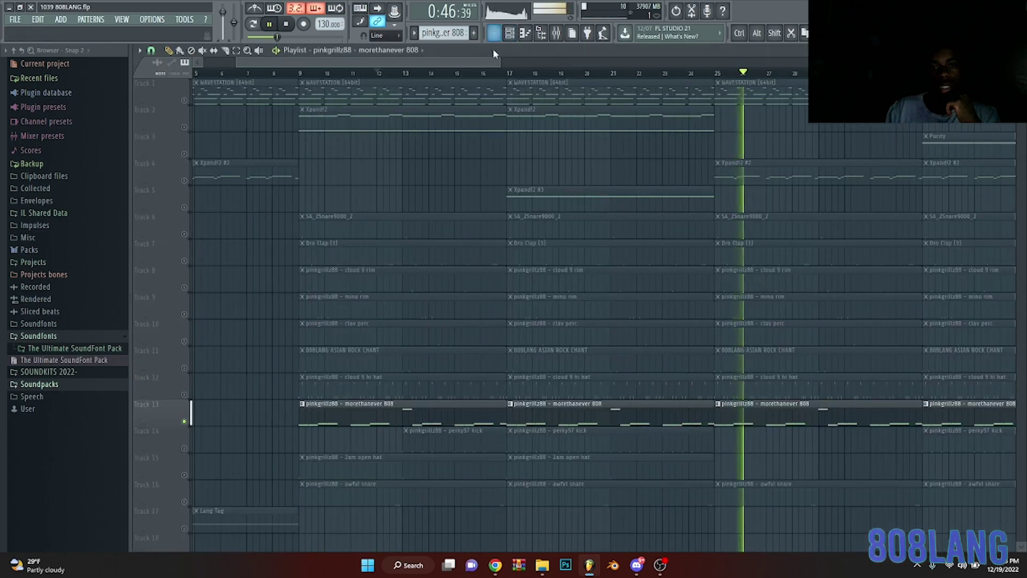
{"action": "left_click", "coordinate": [309, 74]}
{"action": "key", "text": "space"}
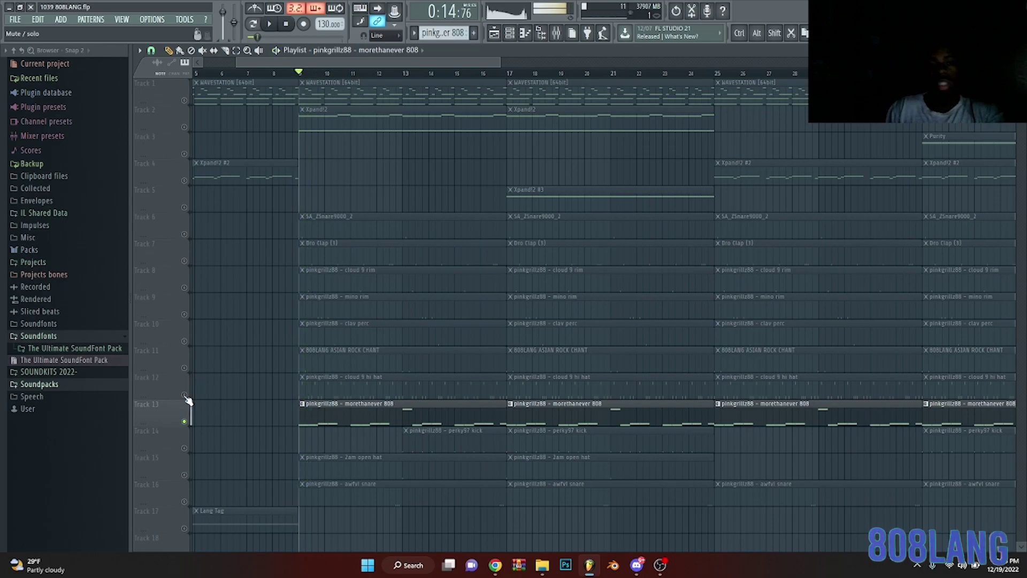
{"action": "left_click", "coordinate": [184, 394]}
{"action": "left_click", "coordinate": [182, 366]}
{"action": "left_click", "coordinate": [184, 340]}
{"action": "left_click", "coordinate": [184, 314]}
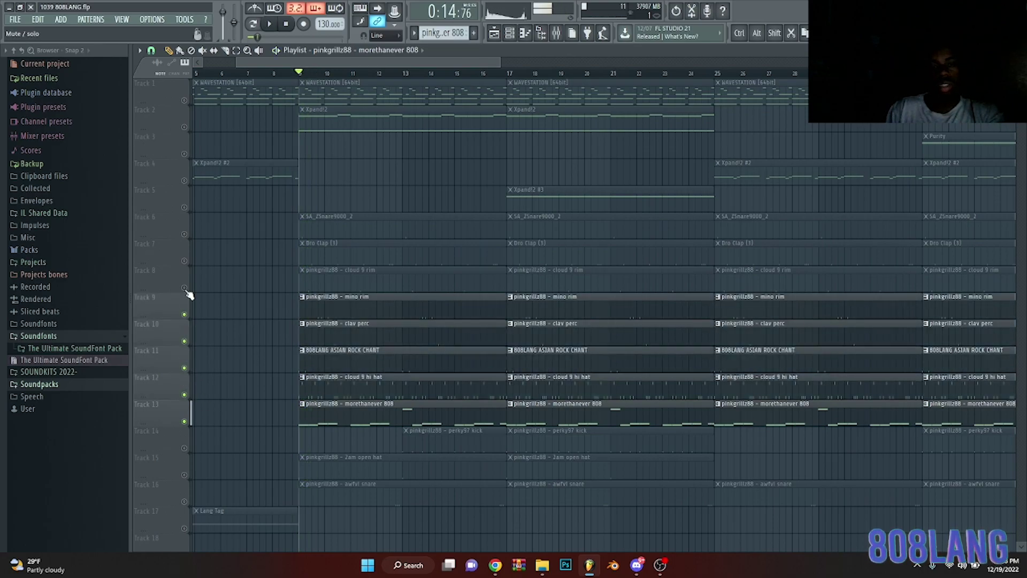
{"action": "left_click", "coordinate": [184, 287]}
{"action": "left_click", "coordinate": [184, 260]}
{"action": "left_click", "coordinate": [184, 234]}
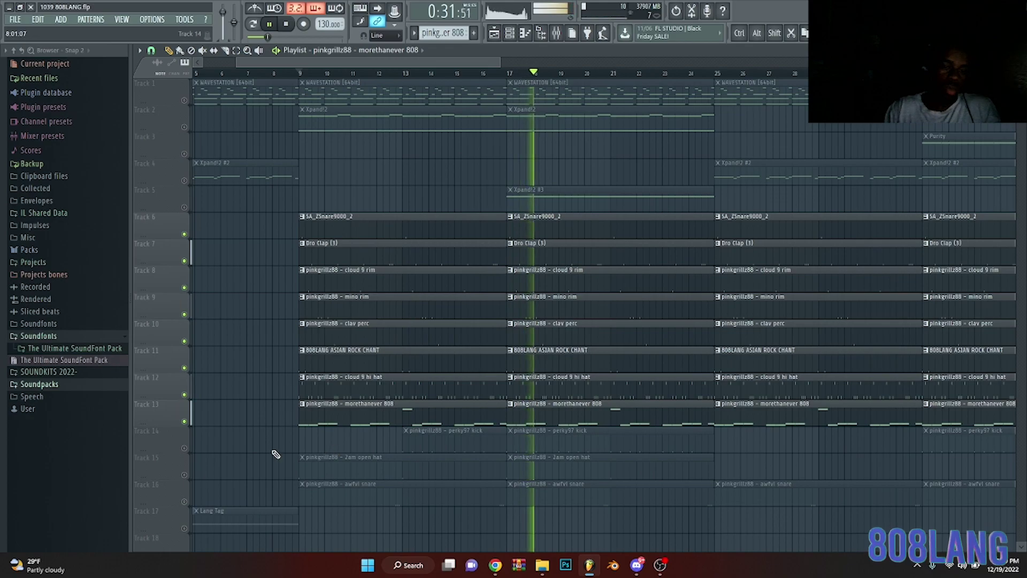
{"action": "key", "text": "space"}
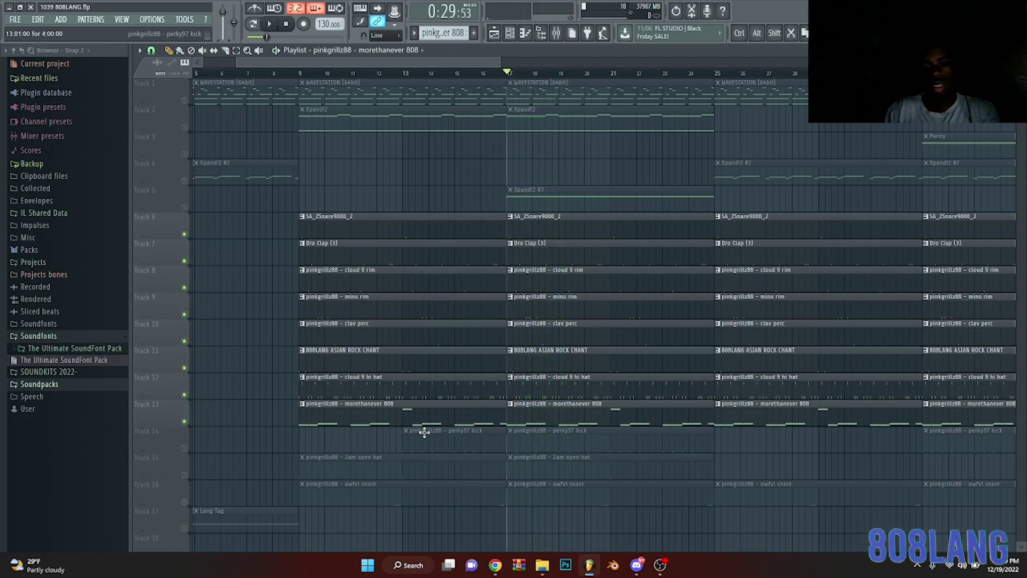
Unmute the perky97 kick track and play its pattern while viewing its last bars in the piano roll.
{"action": "left_click", "coordinate": [185, 447]}
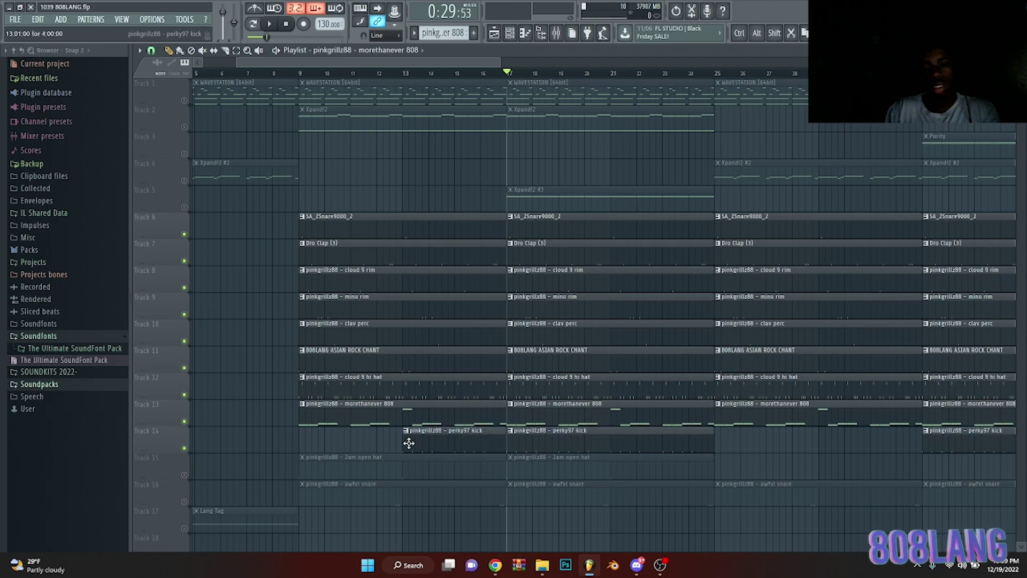
{"action": "double_click", "coordinate": [539, 439]}
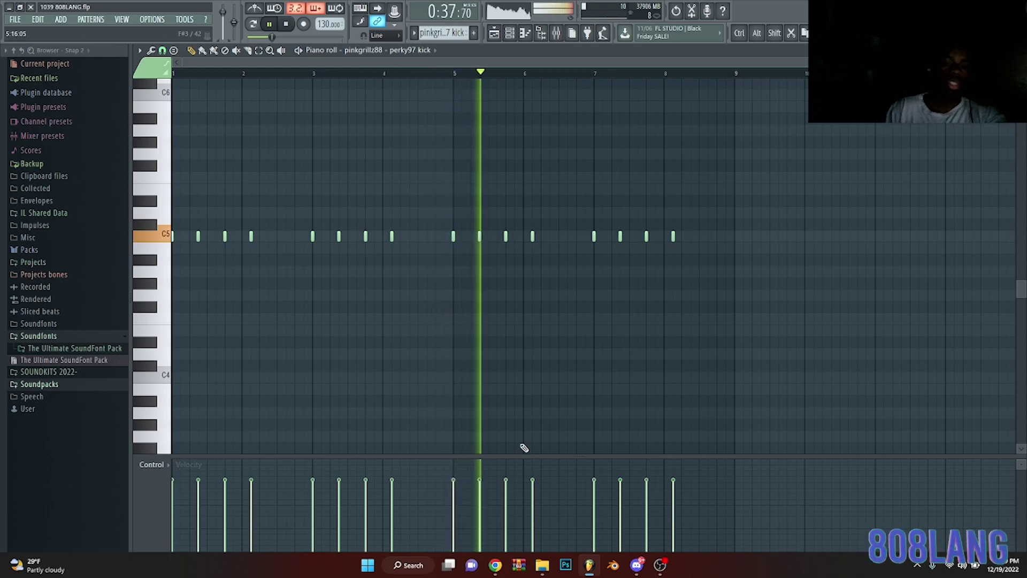
{"action": "scroll", "coordinate": [733, 68], "scroll_direction": "up", "scroll_amount": 4}
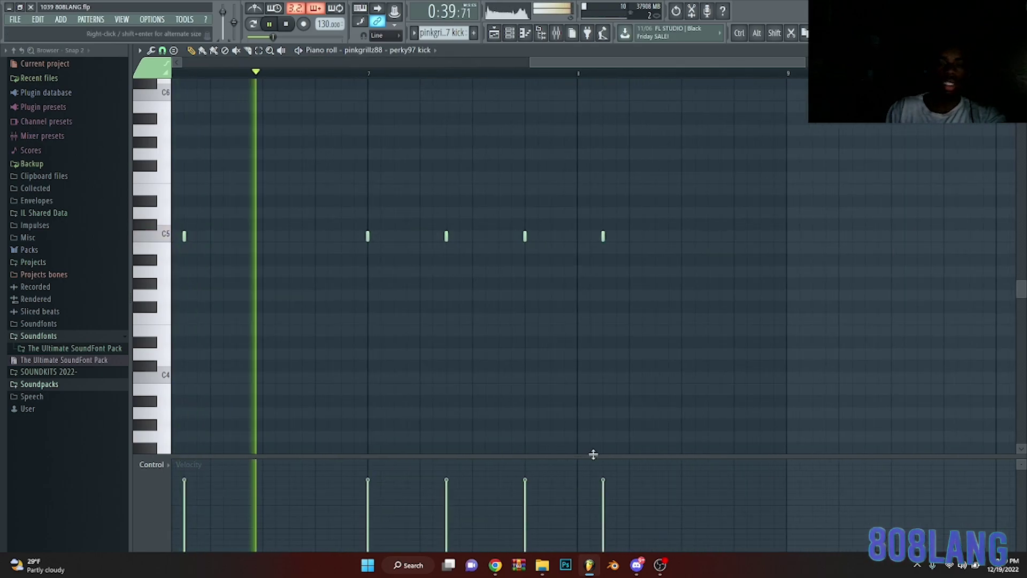
Add three quick C5 hits at the end of bar 8 in the perky97 kick pattern and return to the playlist.
{"action": "left_click_drag", "start_coordinate": [447, 480], "coordinate": [442, 404]}
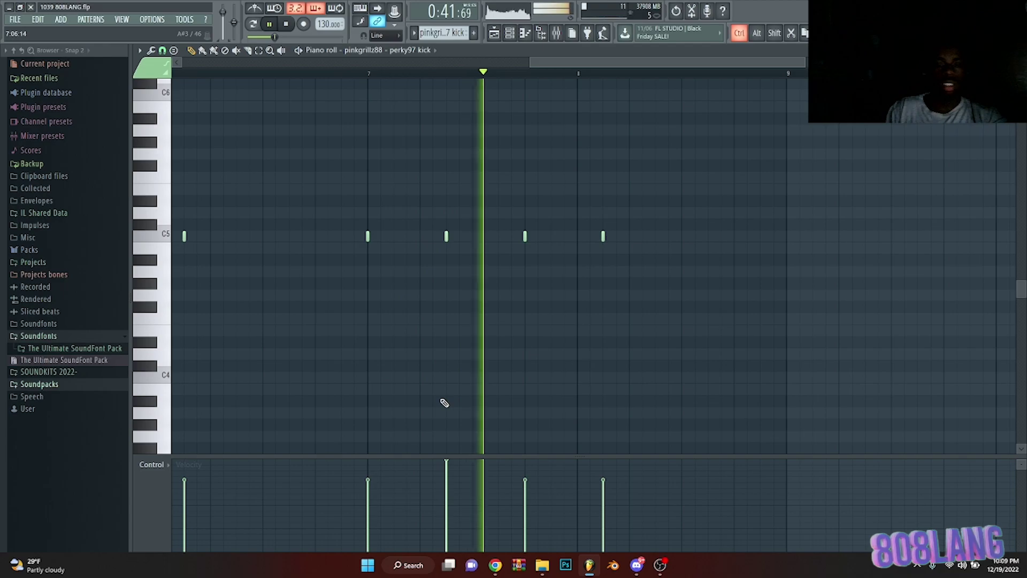
{"action": "key", "text": "ctrl+z"}
{"action": "left_click", "coordinate": [734, 236]}
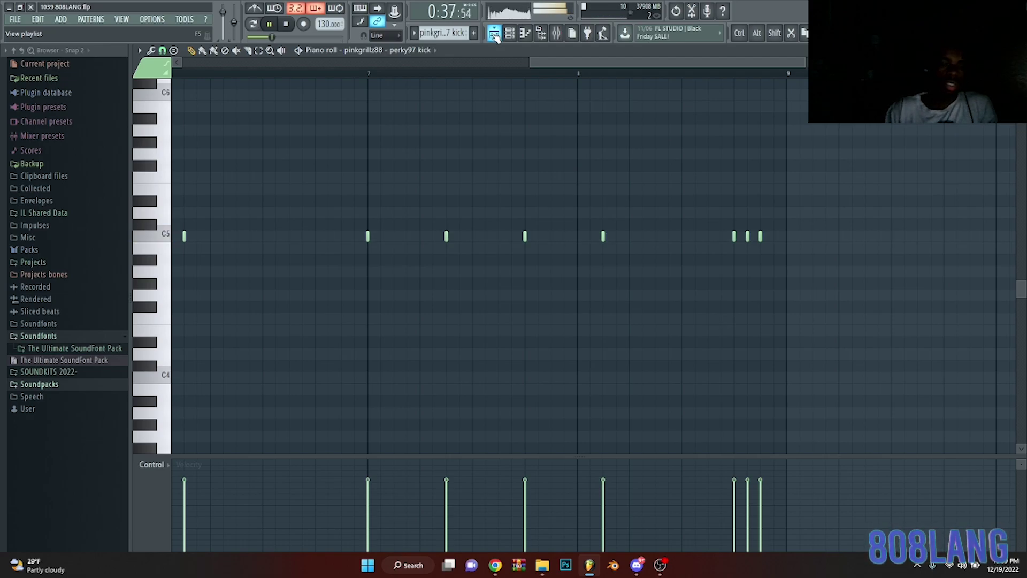
{"action": "scroll", "coordinate": [505, 64], "scroll_direction": "down", "scroll_amount": 5}
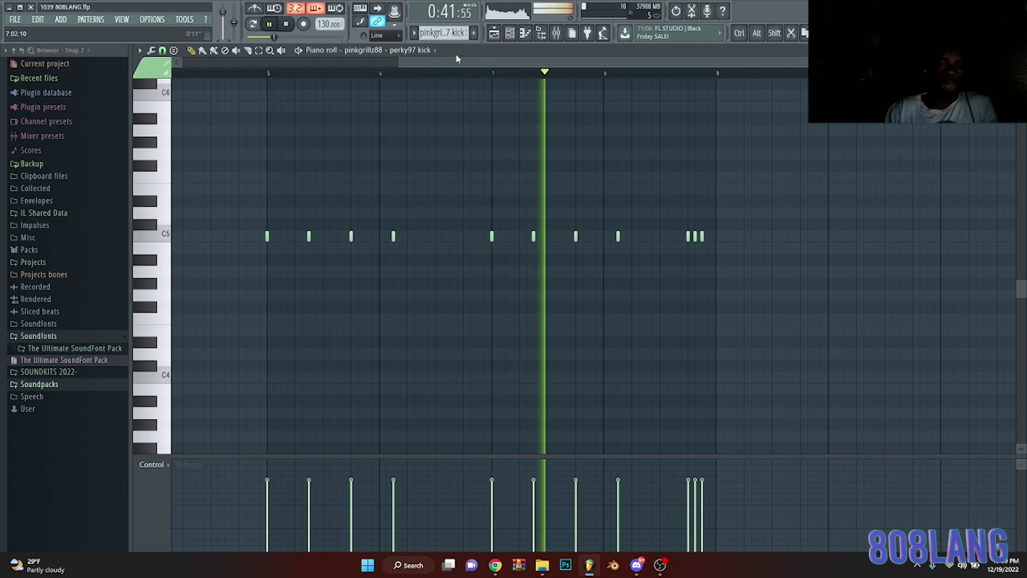
{"action": "left_click", "coordinate": [494, 35]}
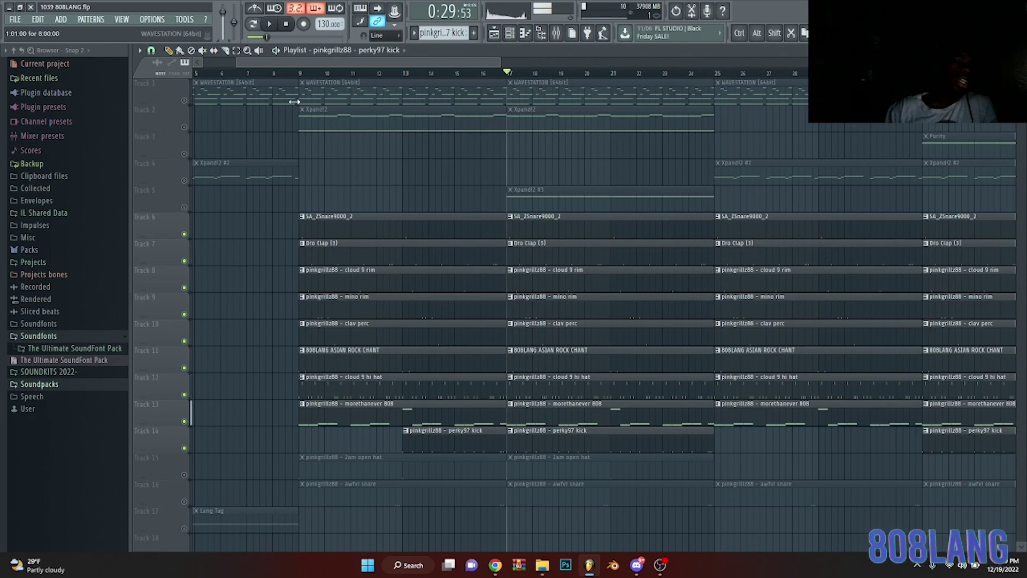
Unmute the 2am open hat and awful snare tracks, and view the open hat's notes in the piano roll.
{"action": "left_click", "coordinate": [185, 474]}
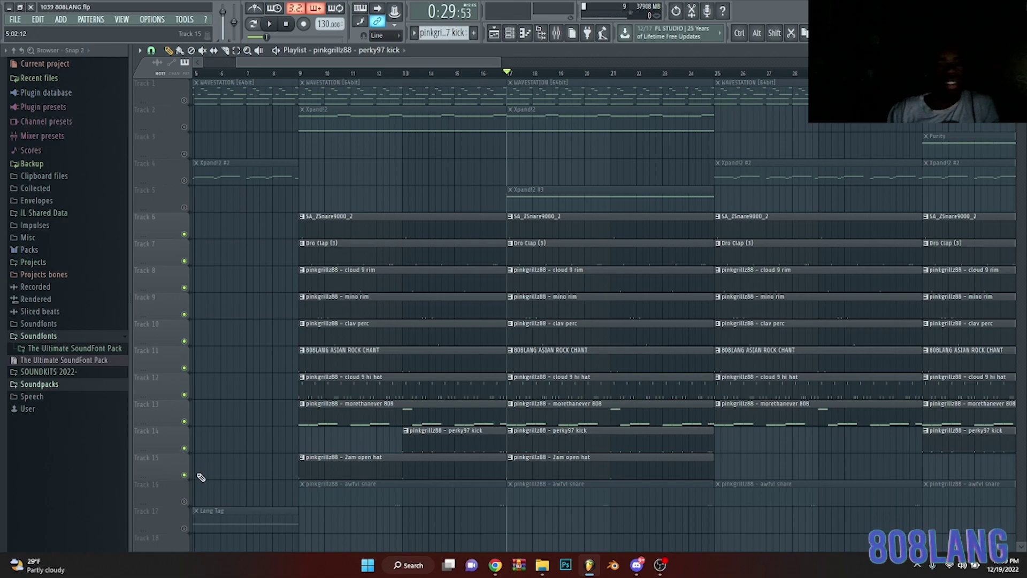
{"action": "left_click", "coordinate": [185, 501]}
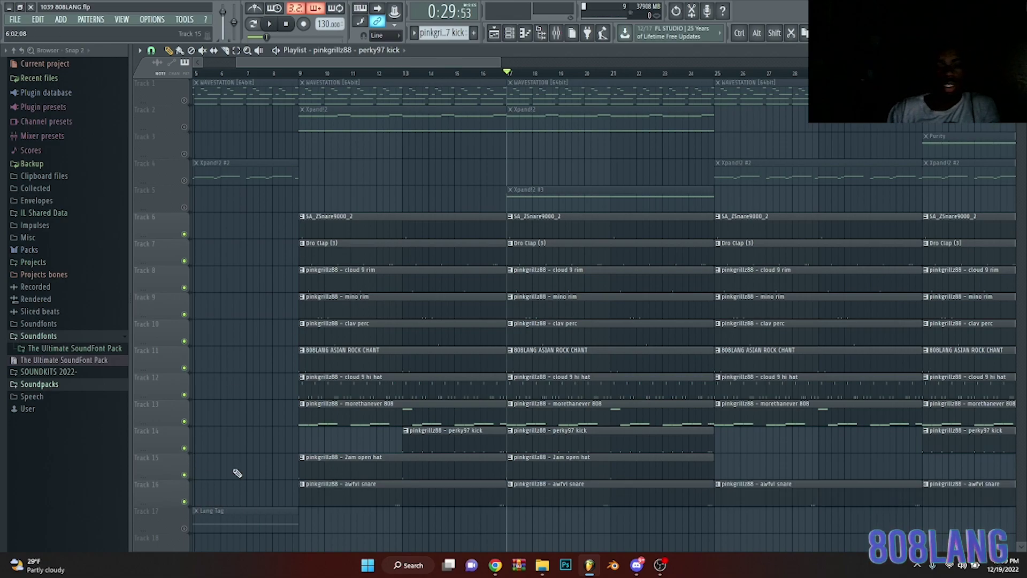
{"action": "key", "text": "F7"}
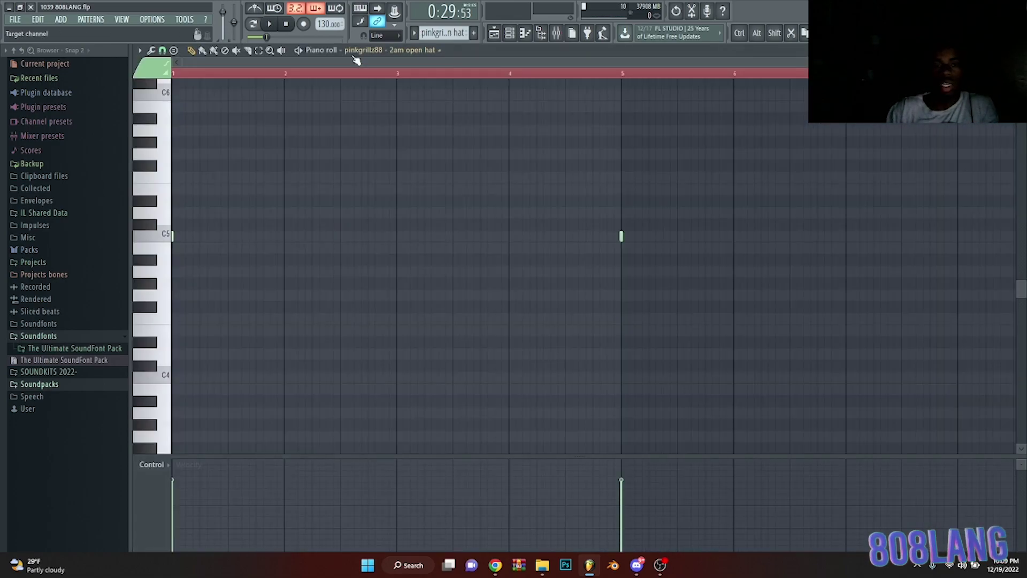
{"action": "left_click_drag", "start_coordinate": [357, 74], "coordinate": [325, 82]}
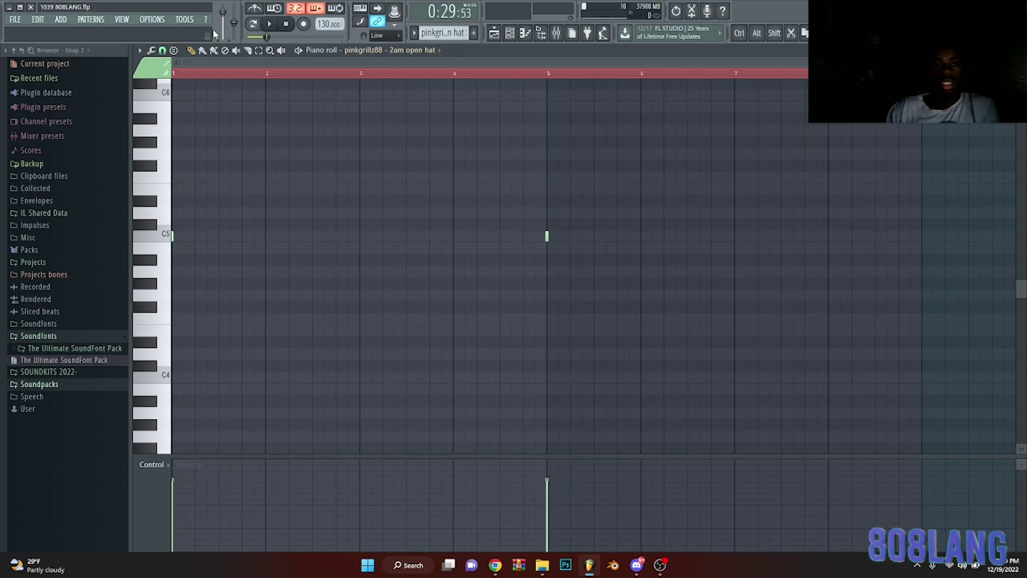
Play the 2am open hat pattern, and open the awfvl snare pattern in the piano roll to play it from bar 4.
{"action": "left_click", "coordinate": [270, 26]}
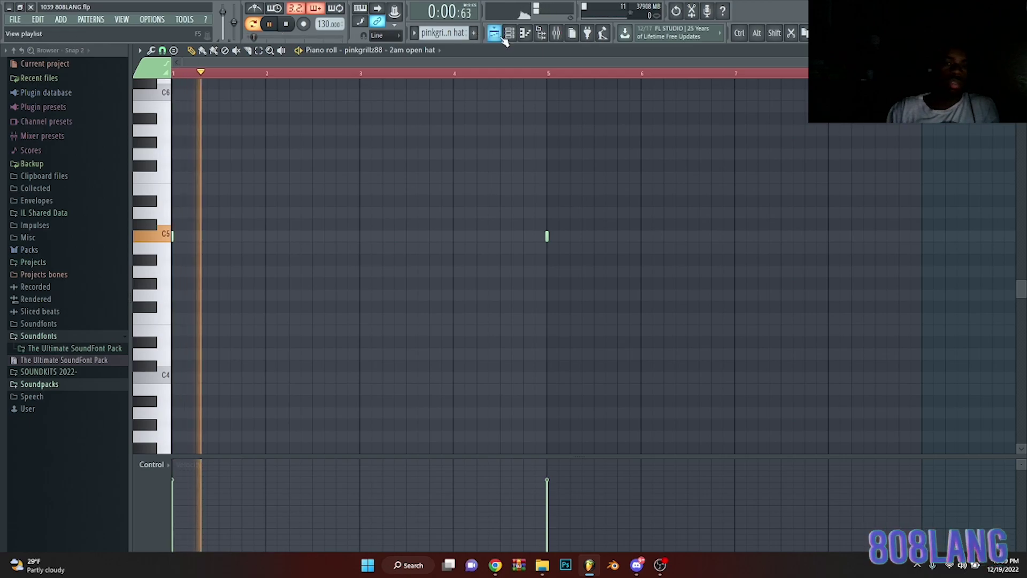
{"action": "key", "text": "F5"}
{"action": "scroll", "coordinate": [315, 420], "scroll_direction": "down", "scroll_amount": 4}
{"action": "double_click", "coordinate": [316, 391]}
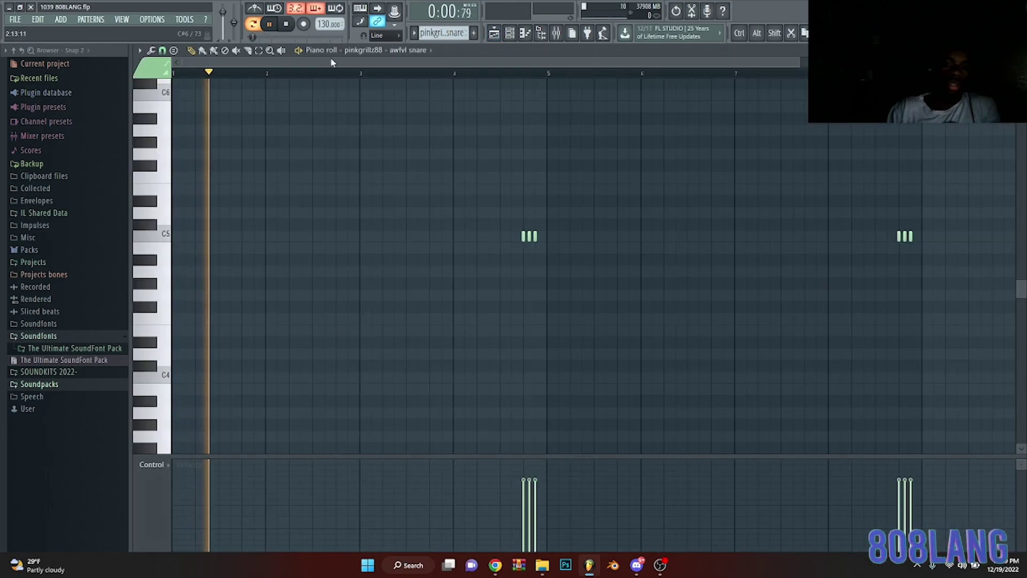
{"action": "left_click", "coordinate": [458, 73]}
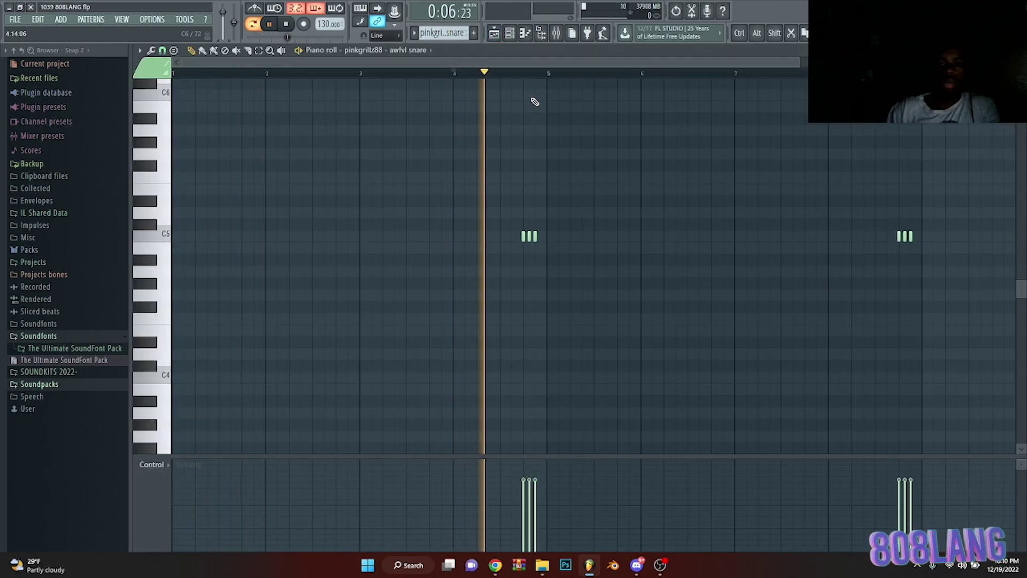
Inspect the Fruity delay 2 effect on the awfvl snare's mixer track and replay the snare pattern in the piano roll.
{"action": "left_click", "coordinate": [287, 26]}
{"action": "left_click", "coordinate": [557, 34]}
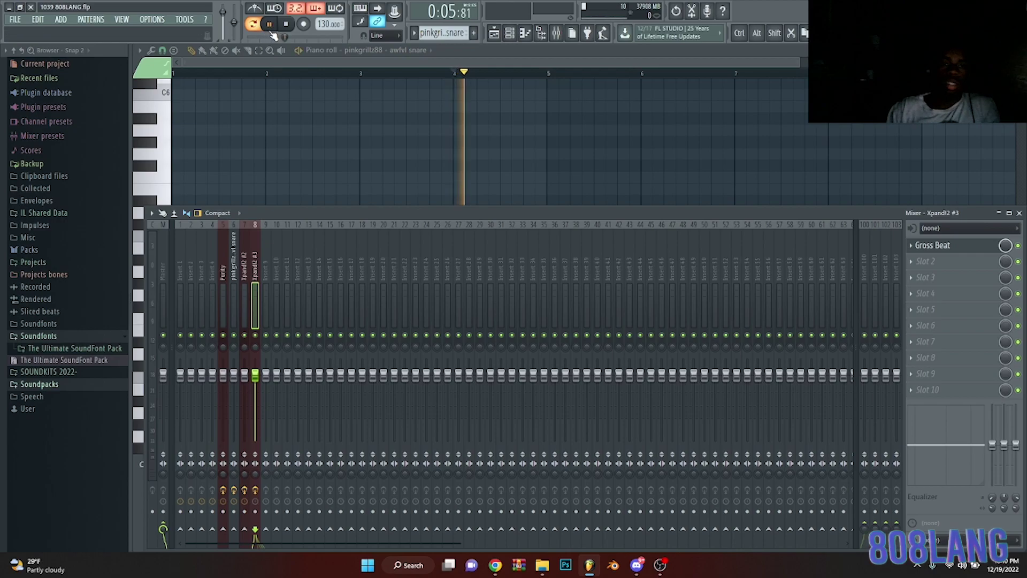
{"action": "left_click", "coordinate": [233, 268]}
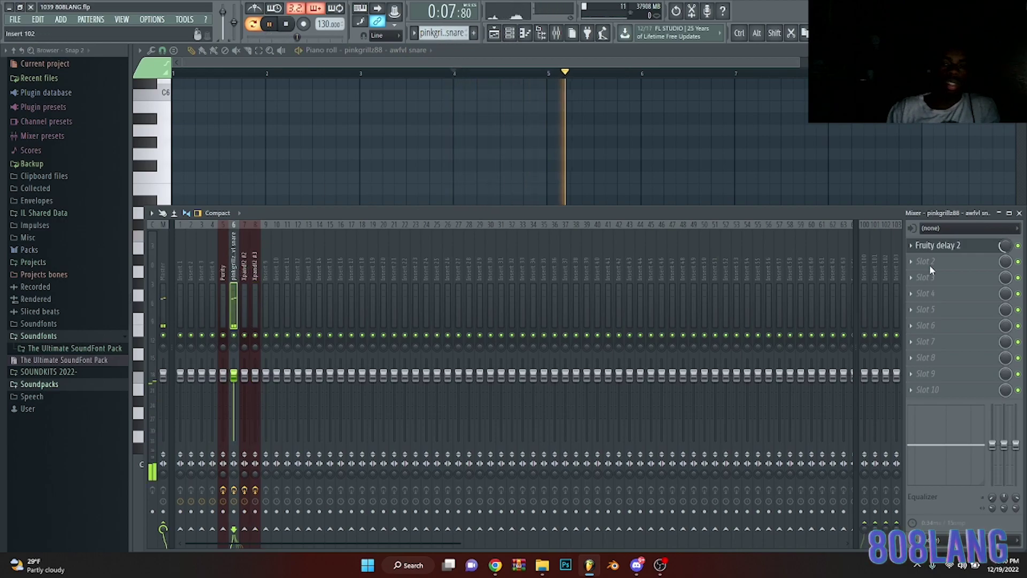
{"action": "left_click", "coordinate": [960, 247]}
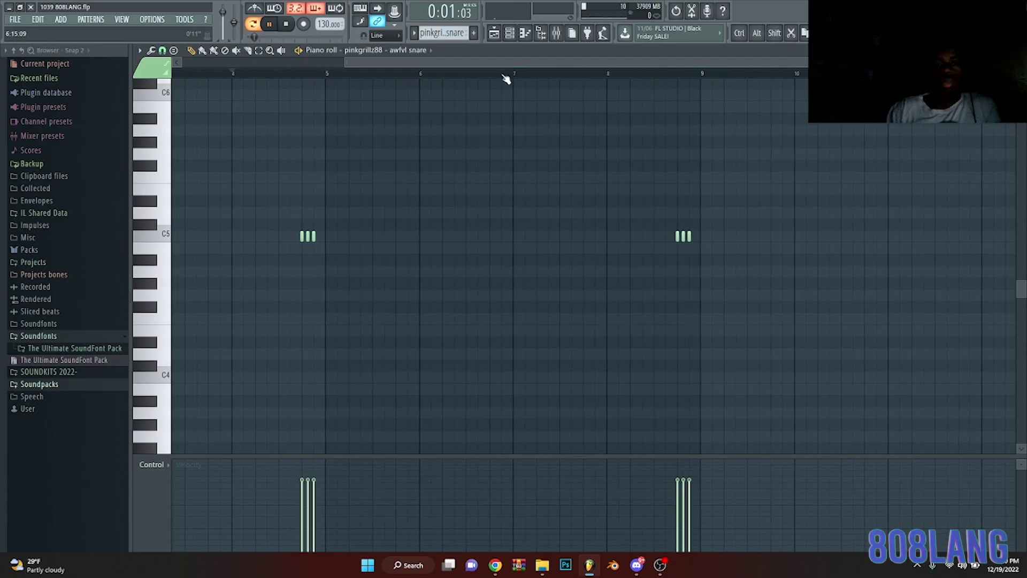
{"action": "scroll", "coordinate": [502, 70], "scroll_direction": "down", "scroll_amount": 3}
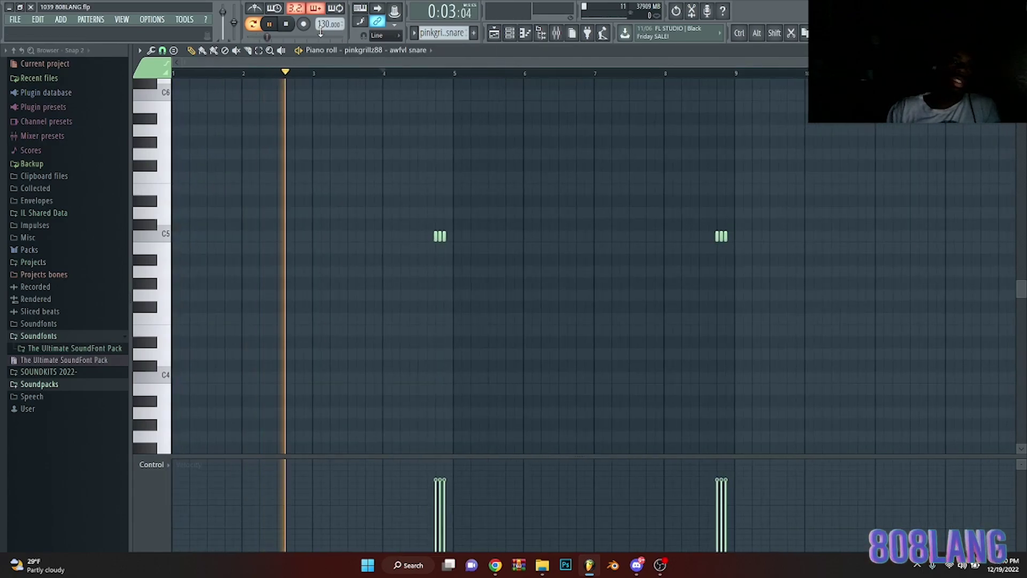
{"action": "left_click", "coordinate": [274, 25]}
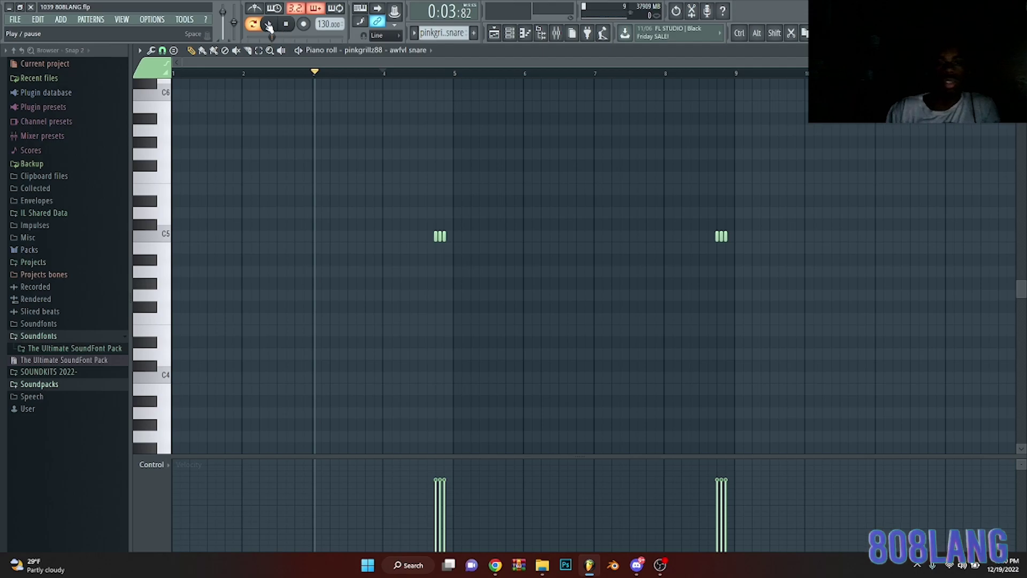
Unmute every track in the playlist and play the full arrangement from the start.
{"action": "left_click", "coordinate": [495, 32]}
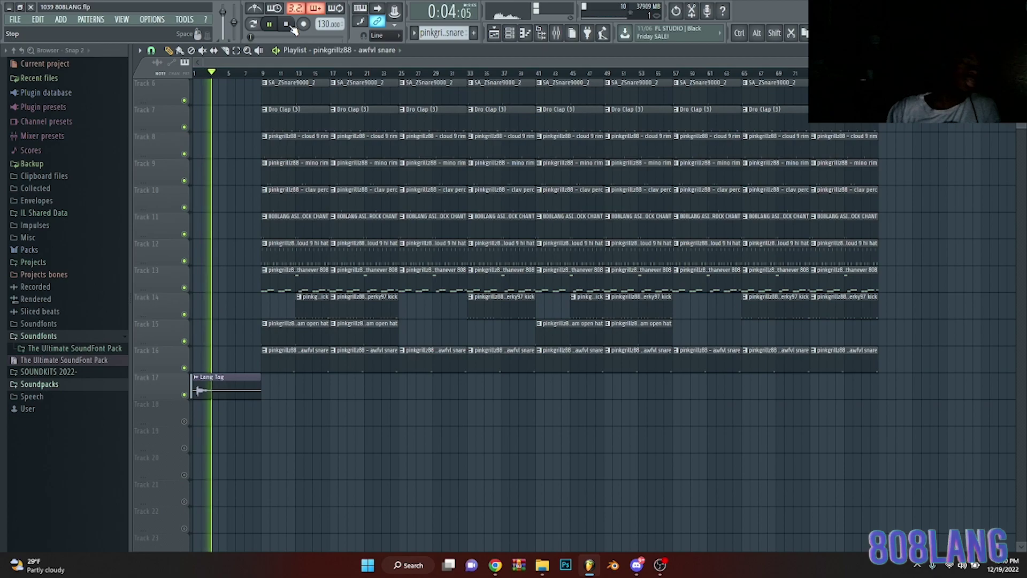
{"action": "scroll", "coordinate": [251, 96], "scroll_direction": "up", "scroll_amount": 5}
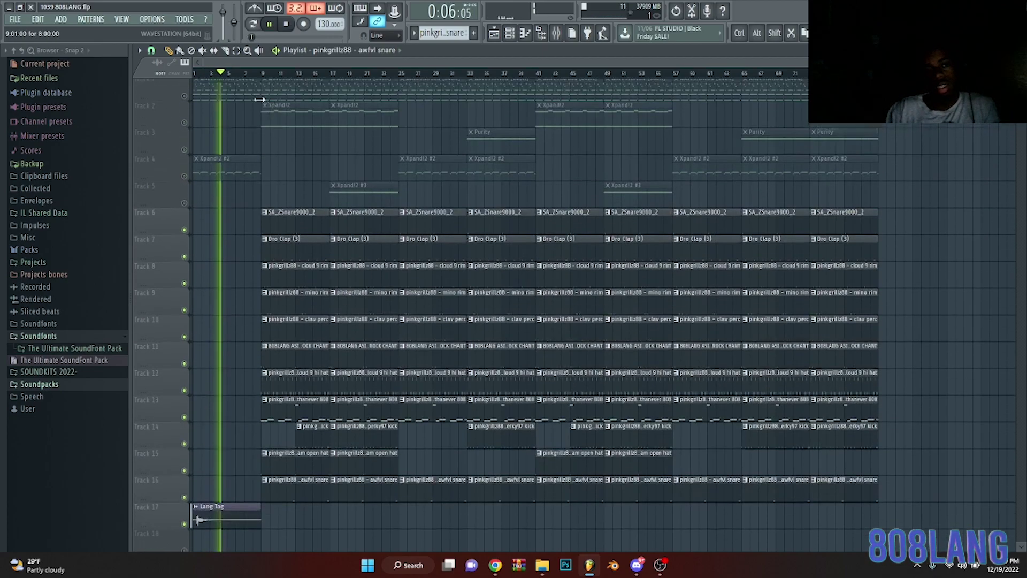
{"action": "key", "text": "space"}
{"action": "left_click", "coordinate": [184, 100], "text": "ctrl"}
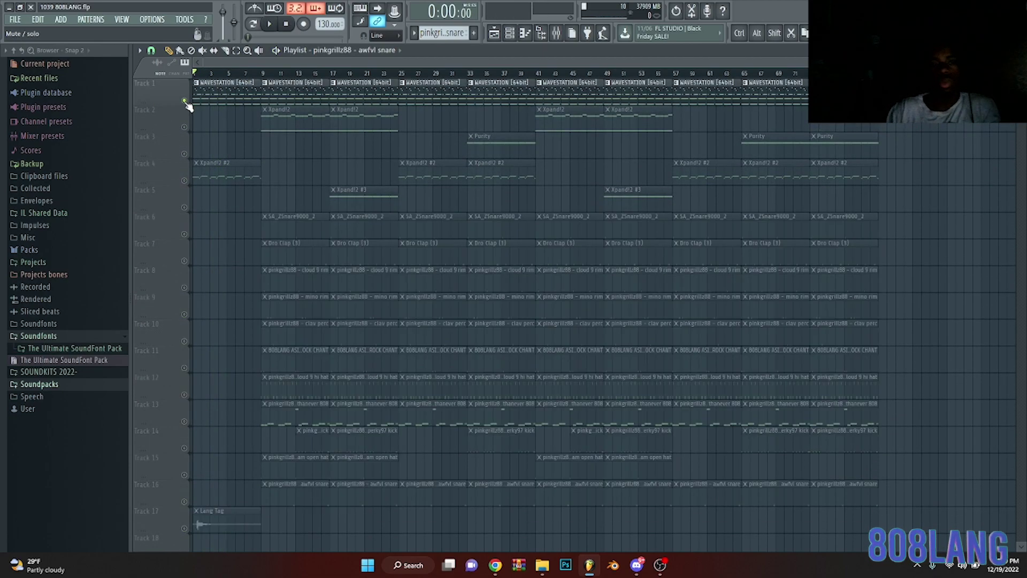
{"action": "left_click", "coordinate": [184, 100], "text": "ctrl"}
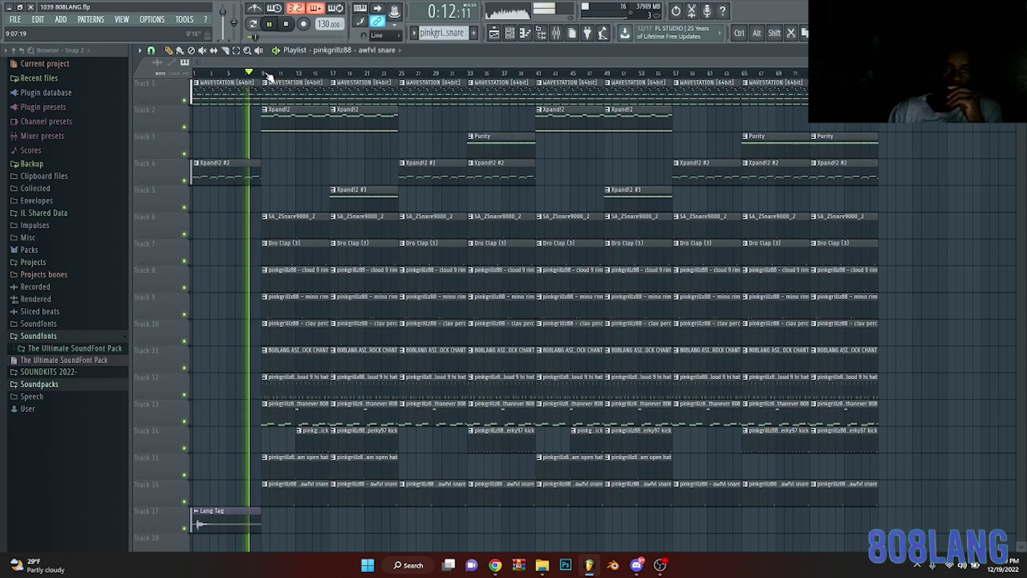
{"action": "scroll", "coordinate": [273, 76], "scroll_direction": "up", "scroll_amount": 3}
{"action": "scroll", "coordinate": [272, 75], "scroll_direction": "up", "scroll_amount": 2}
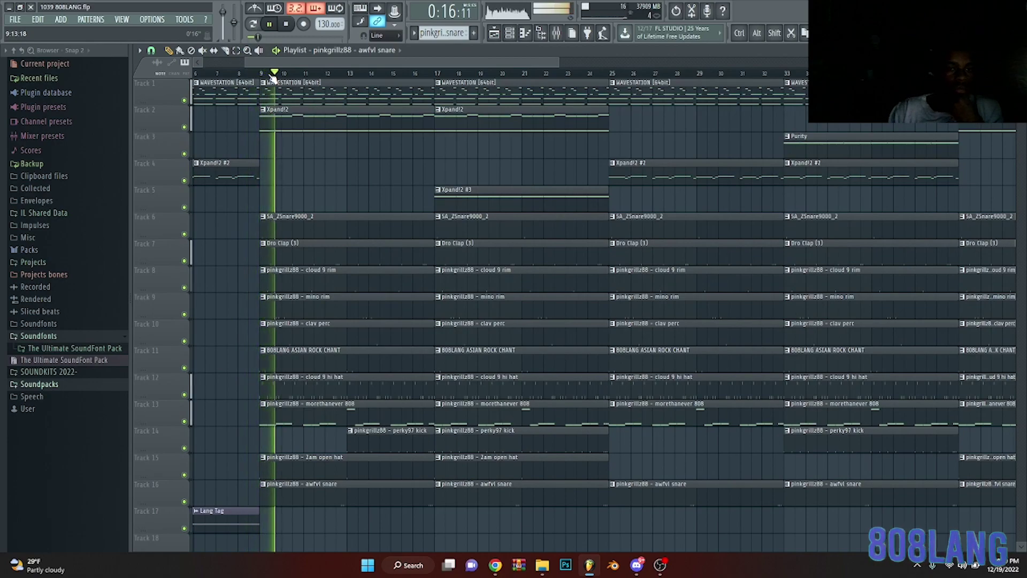
{"action": "scroll", "coordinate": [272, 77], "scroll_direction": "down", "scroll_amount": 2}
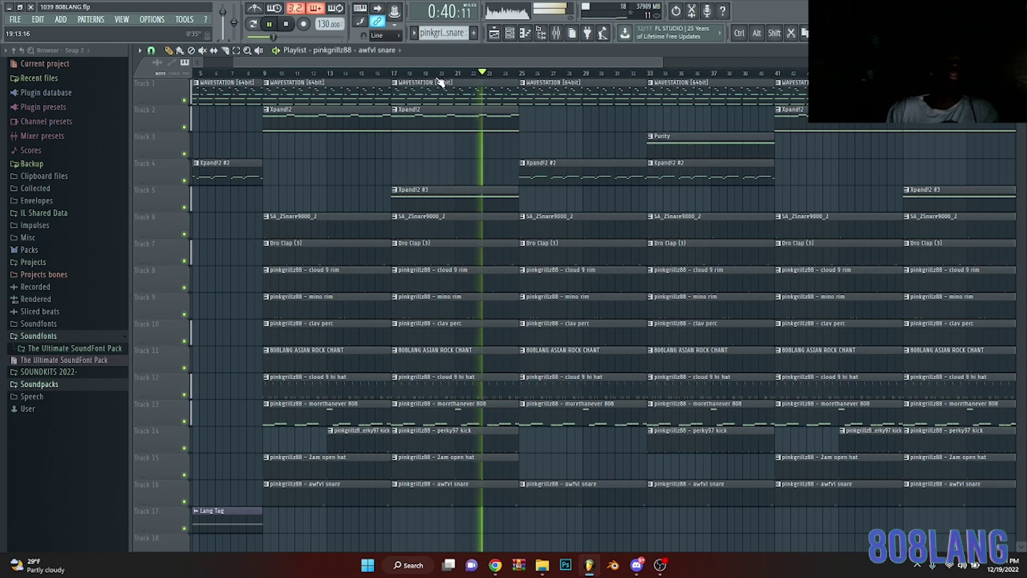
{"action": "scroll", "coordinate": [438, 75], "scroll_direction": "down", "scroll_amount": 3}
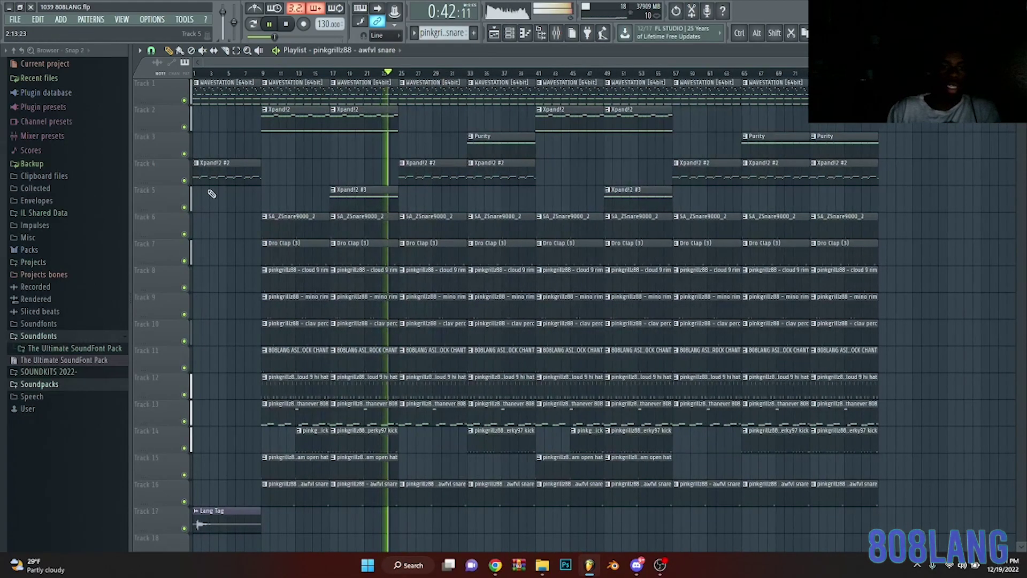